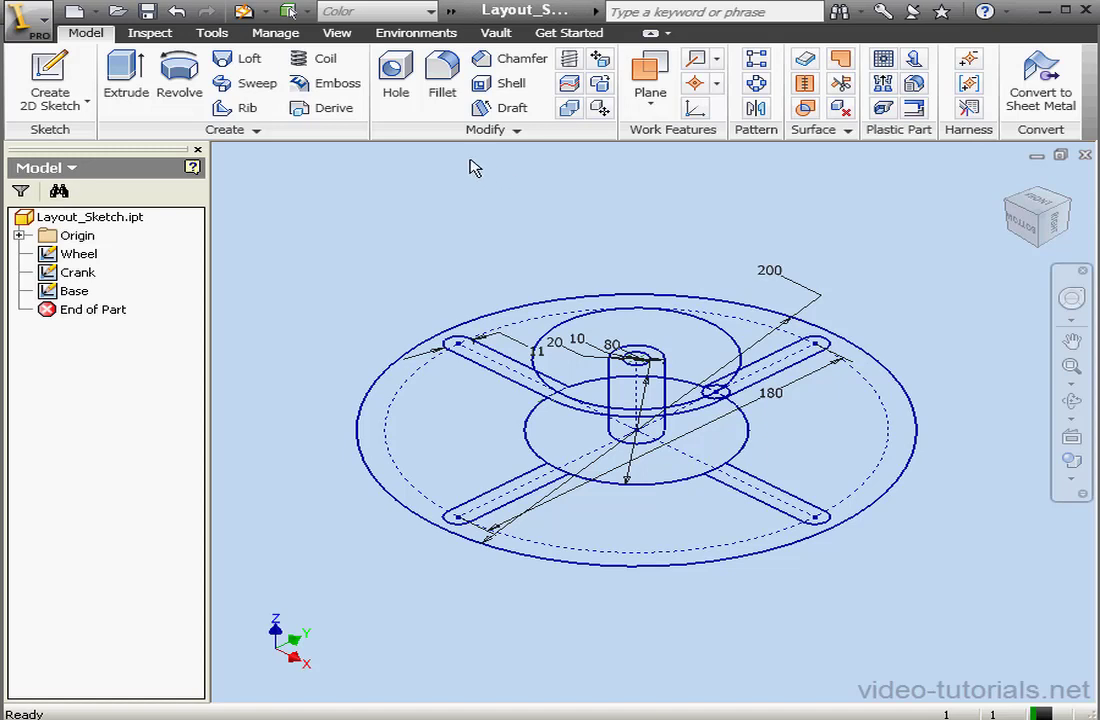
Start a Make Part named Wheel that exports the layout's Wheel sketch.
left_click(268, 33)
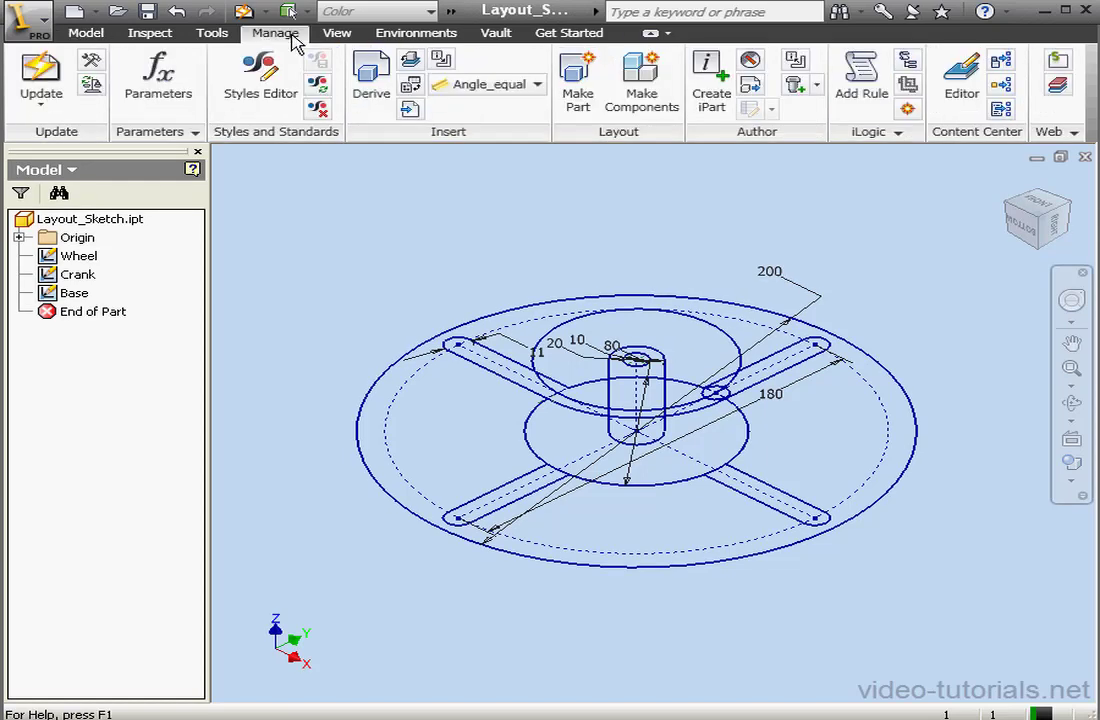
left_click(576, 95)
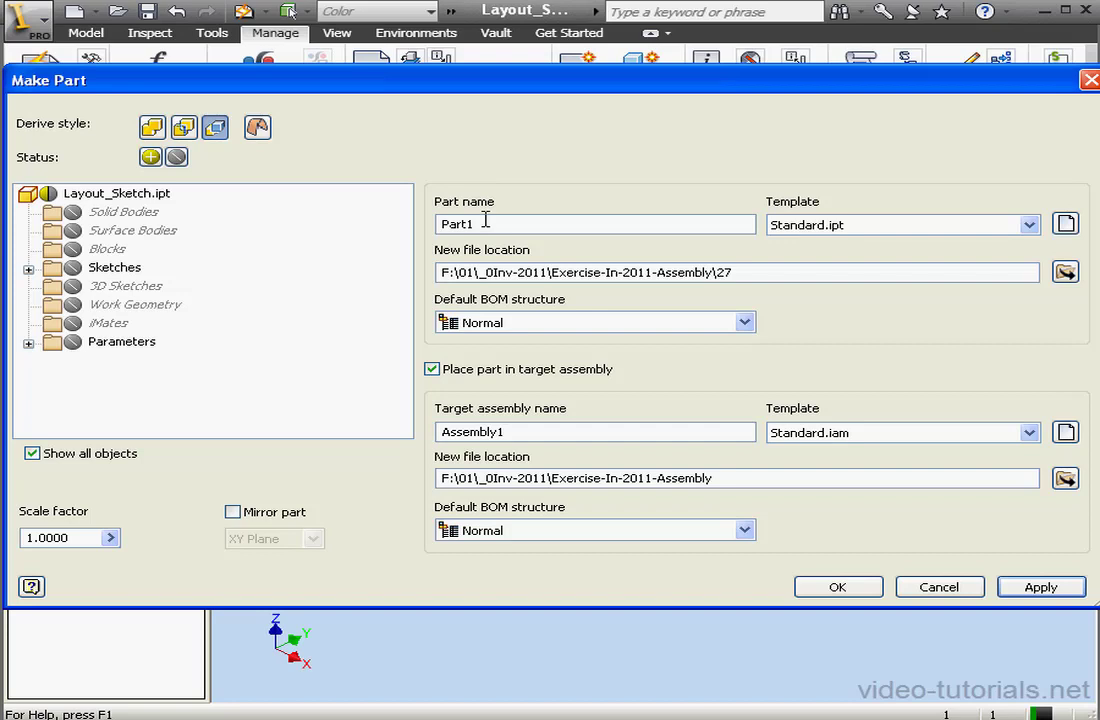
left_click_drag(485, 220, 418, 219)
type("Wheel")
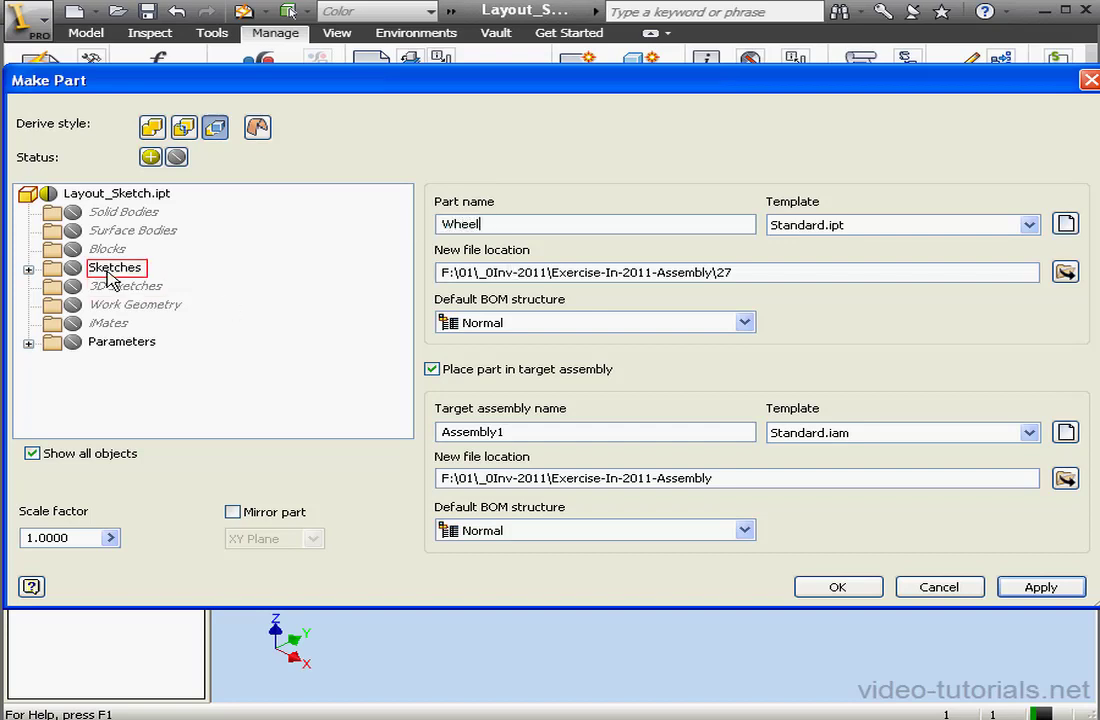
left_click(28, 268)
left_click(98, 287)
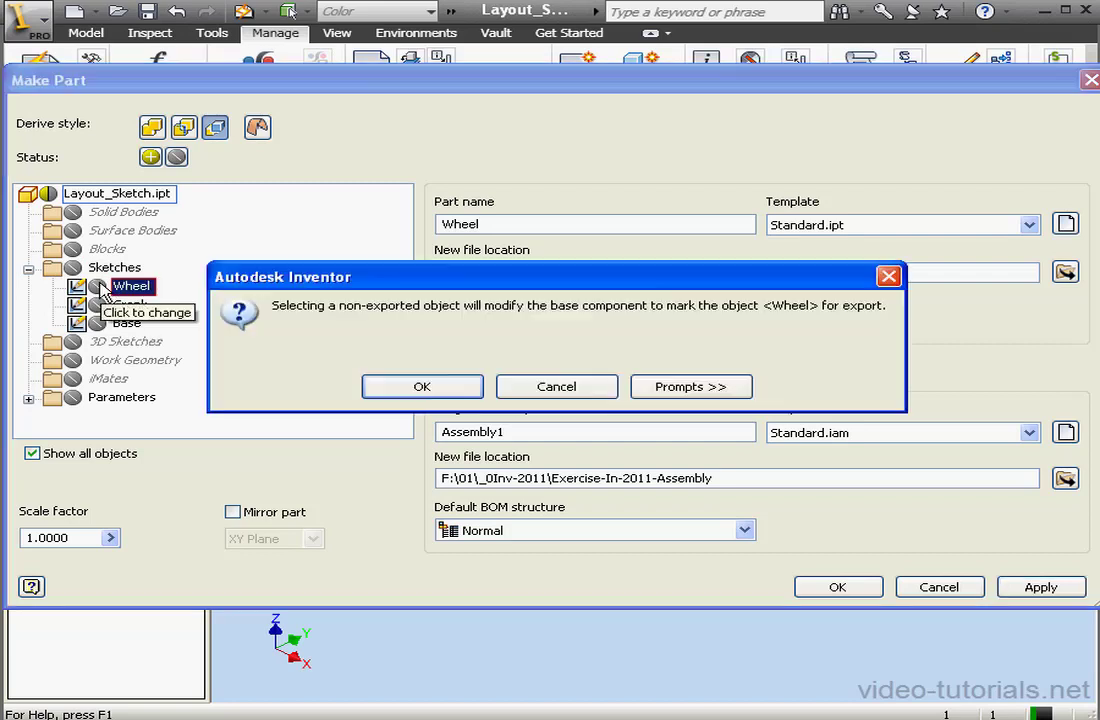
left_click(427, 389)
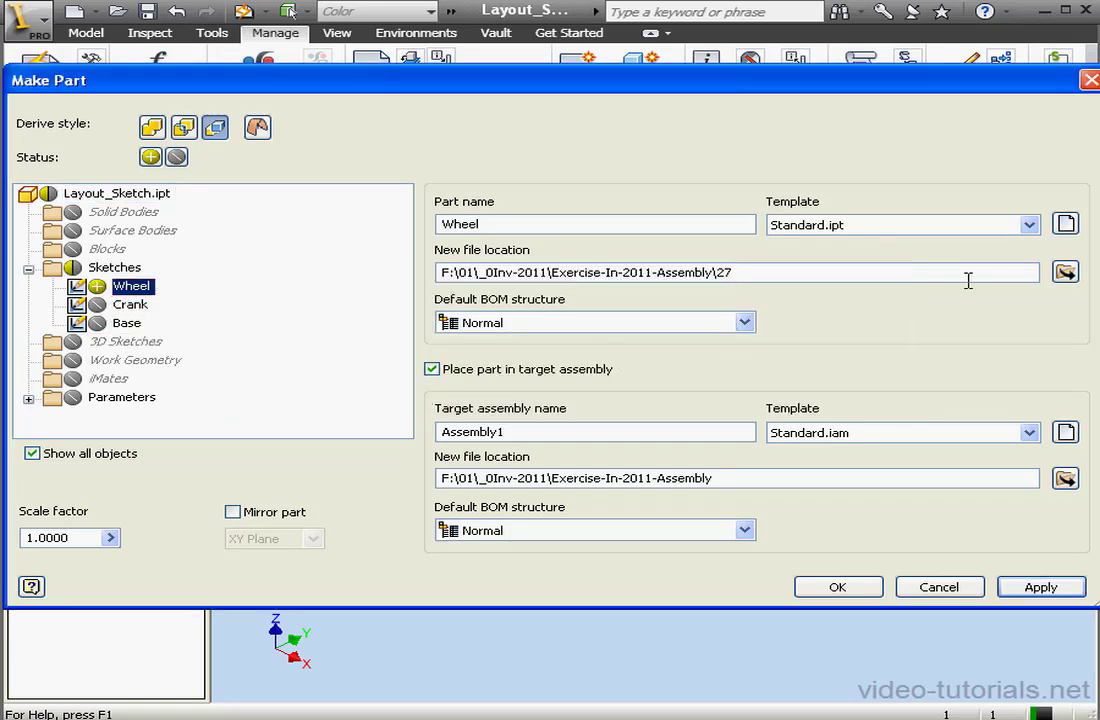
Switch the part template to Metric Standard (mm).ipt and select the target assembly name.
left_click(1065, 224)
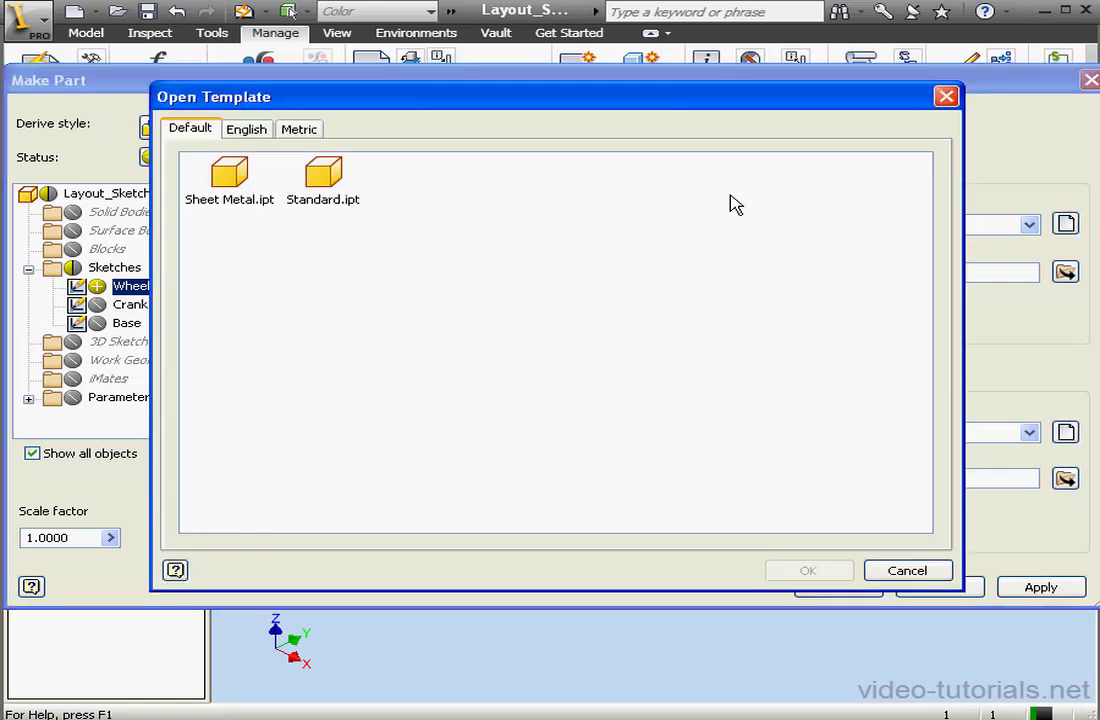
left_click(302, 130)
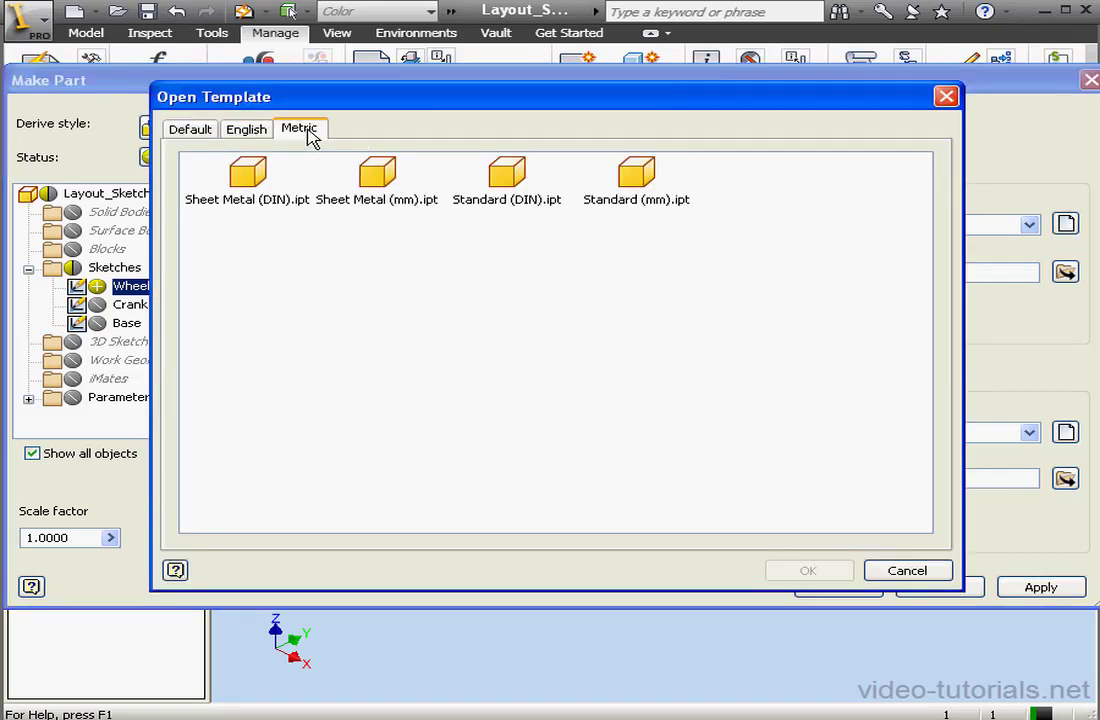
left_click(636, 185)
left_click(809, 568)
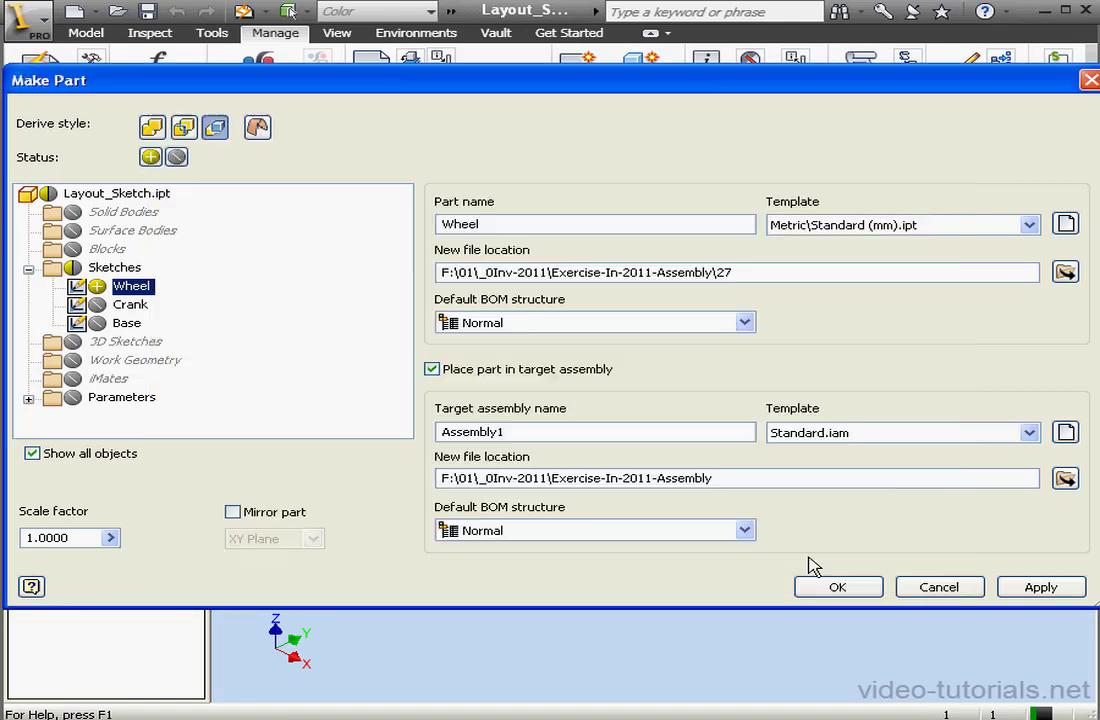
double_click(517, 431)
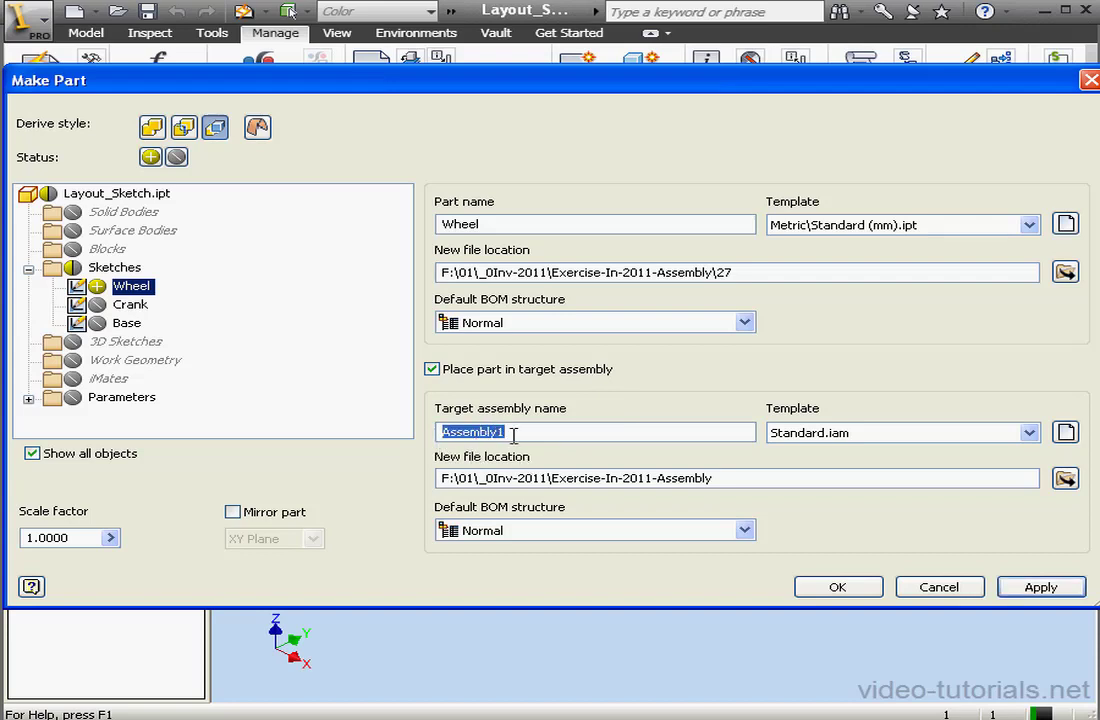
Save Assembly1 in the 27 folder using the Metric Standard (mm).iam template and create it.
left_click(737, 478)
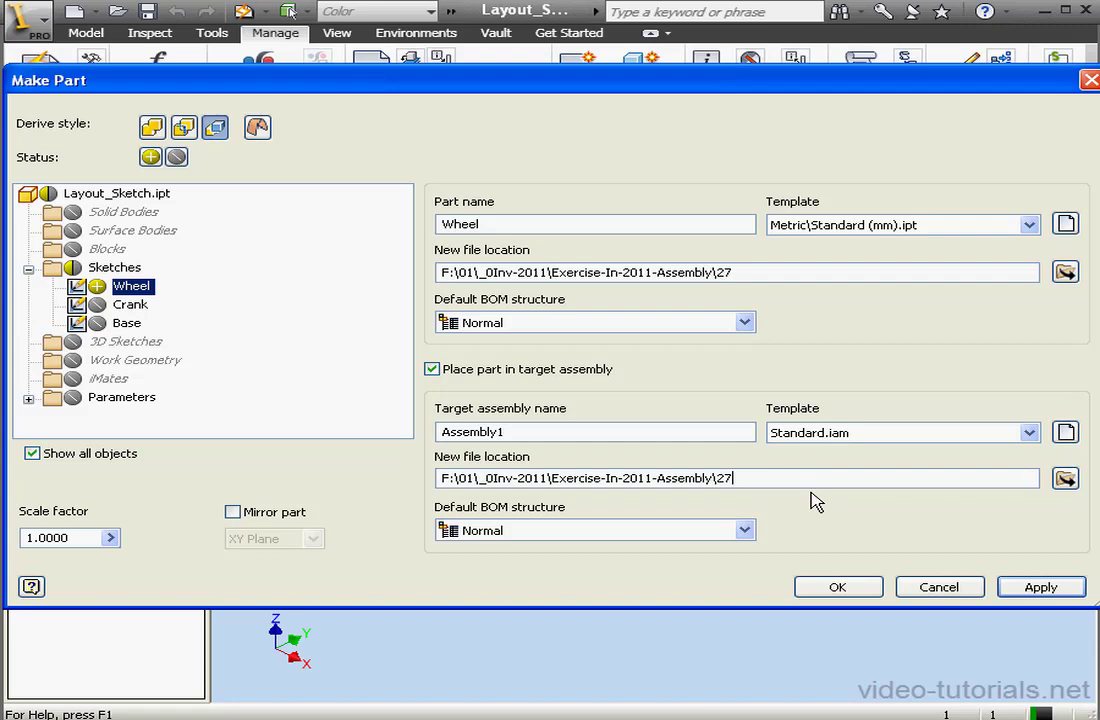
left_click(1064, 434)
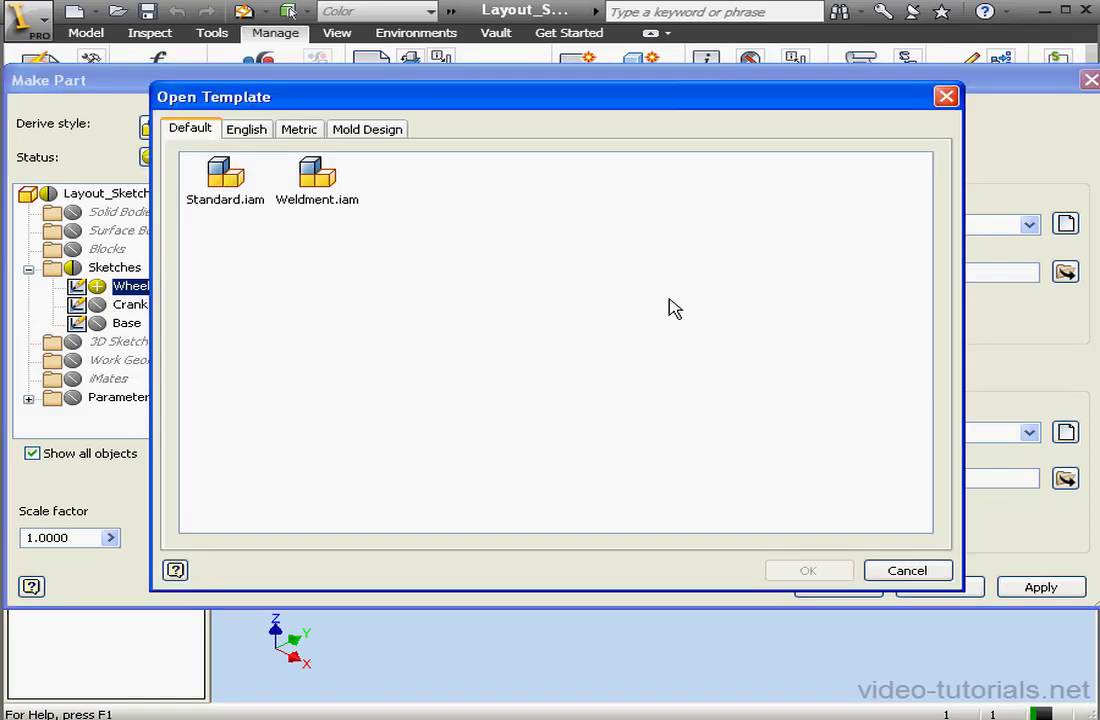
left_click(298, 129)
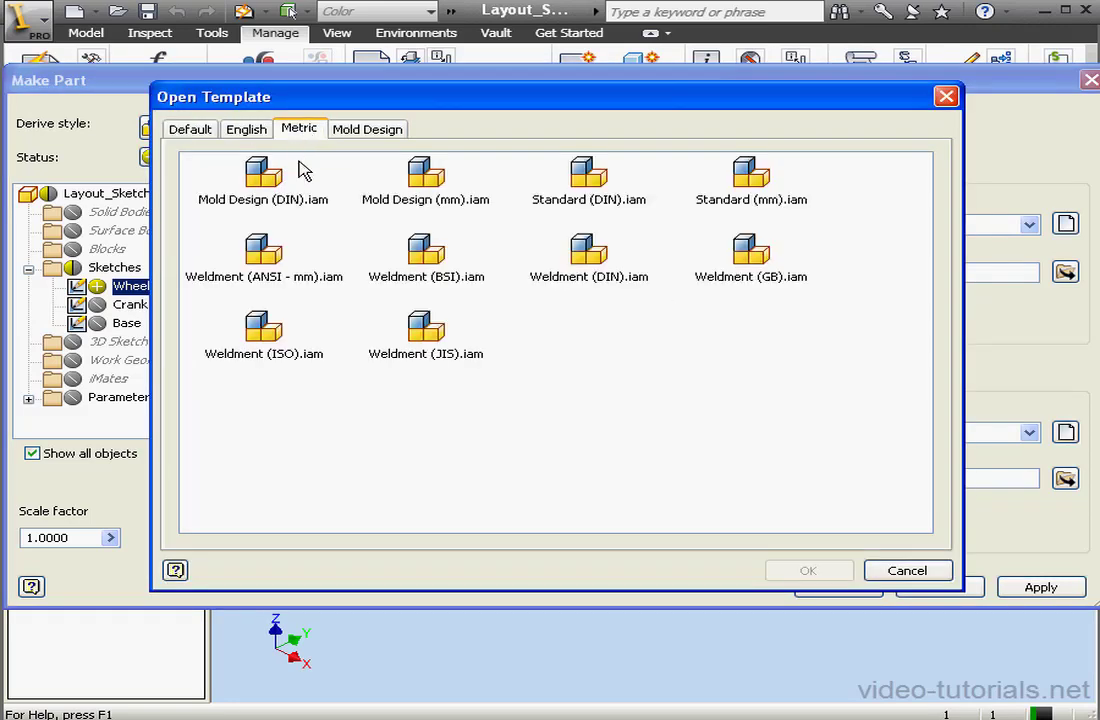
left_click(748, 176)
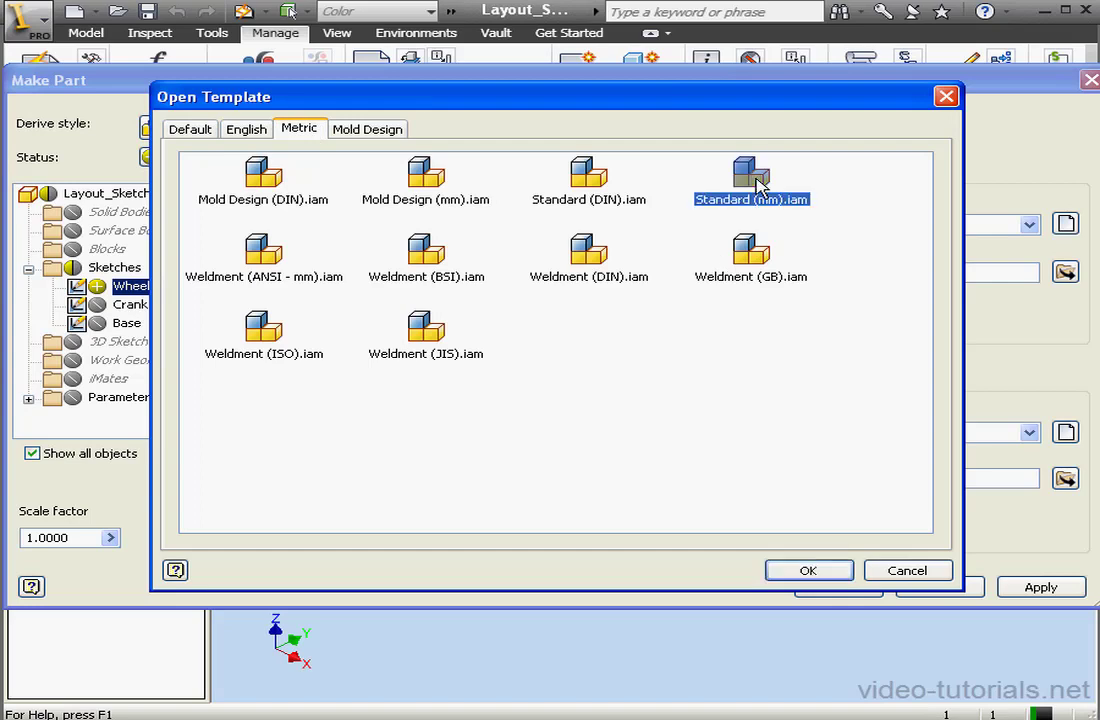
left_click(808, 571)
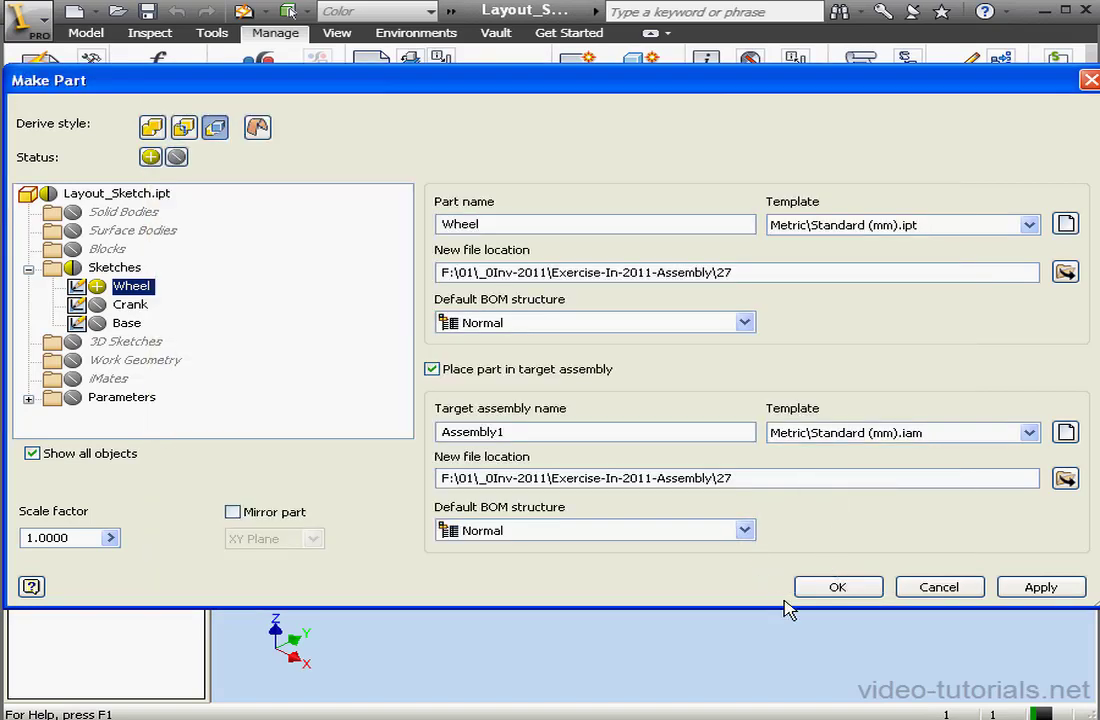
left_click(838, 587)
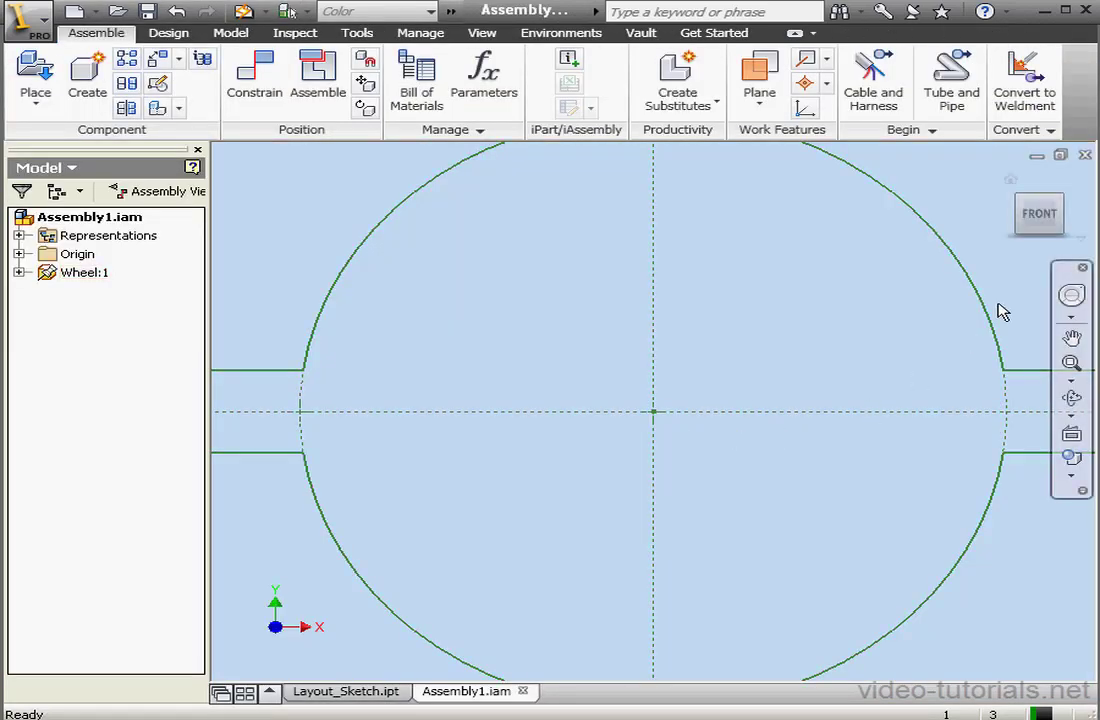
Edit Wheel:1 in place and extrude its ring profile 10 mm.
left_click(1044, 240)
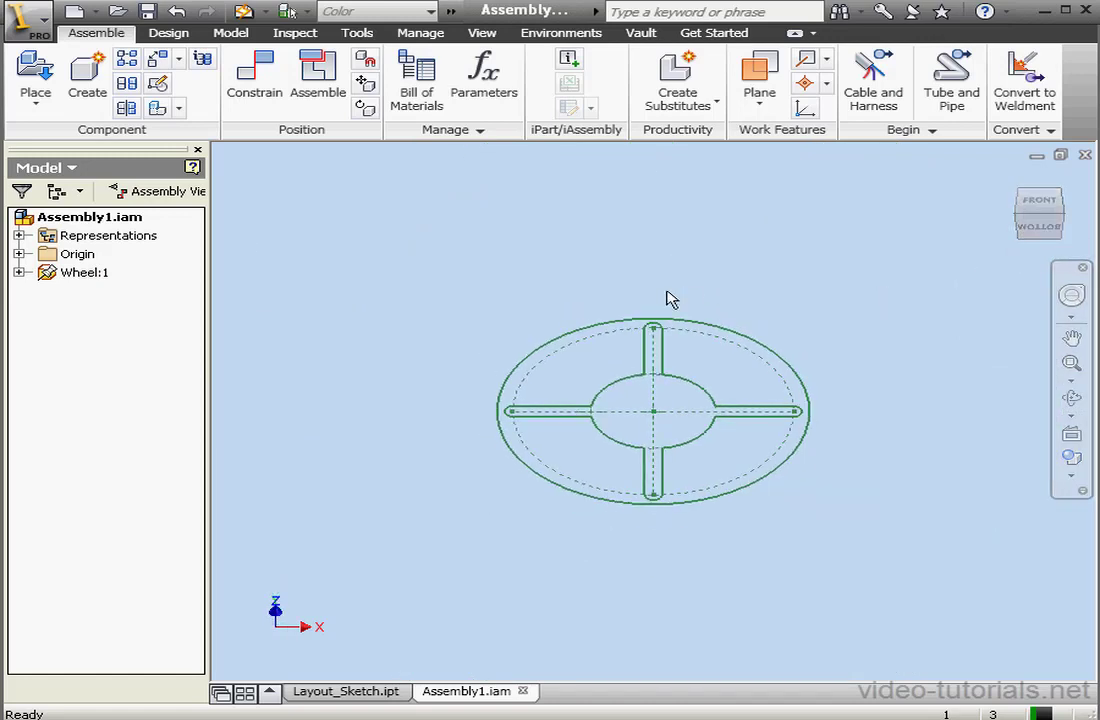
double_click(84, 272)
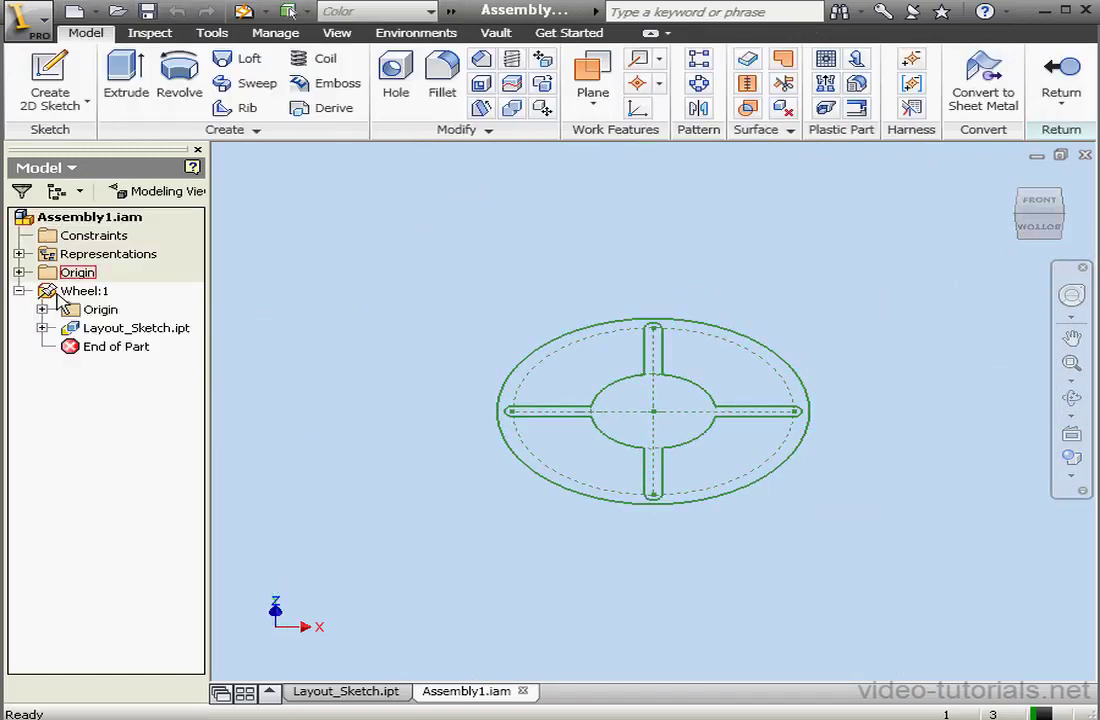
left_click(124, 75)
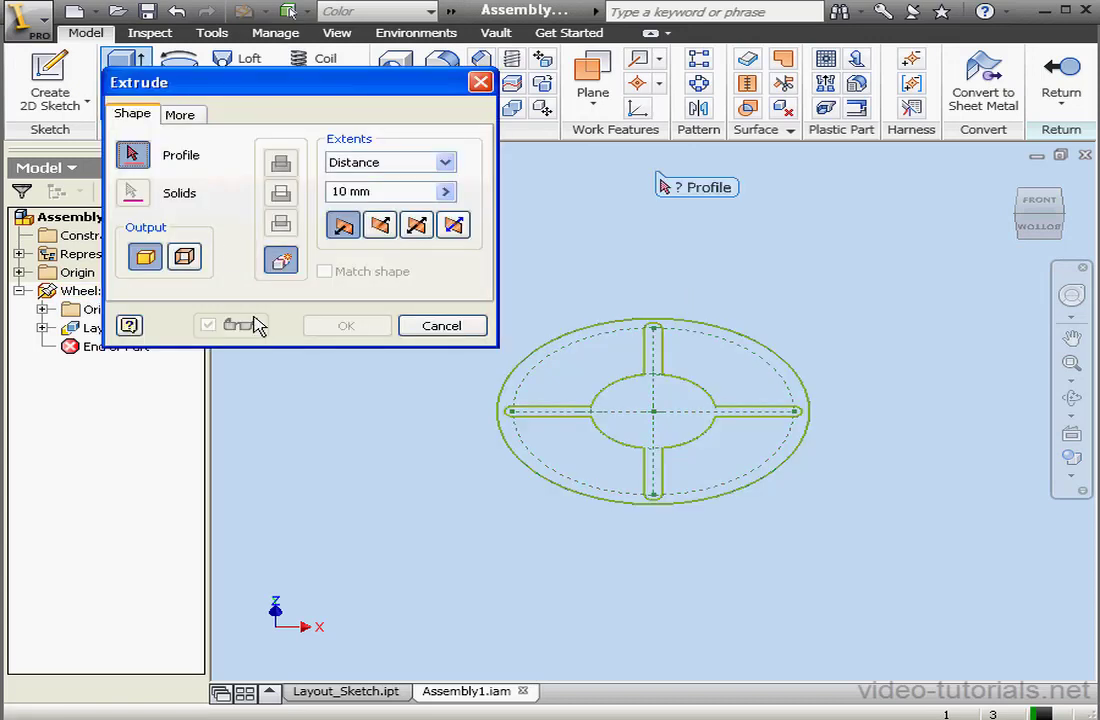
left_click(565, 455)
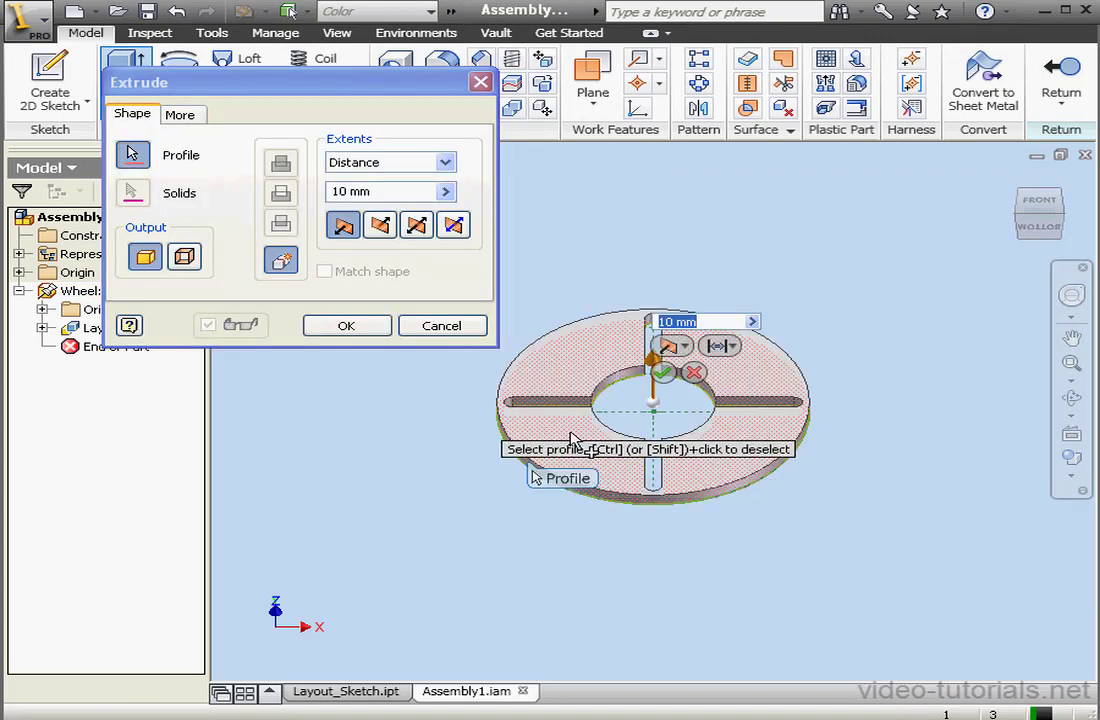
left_click(381, 332)
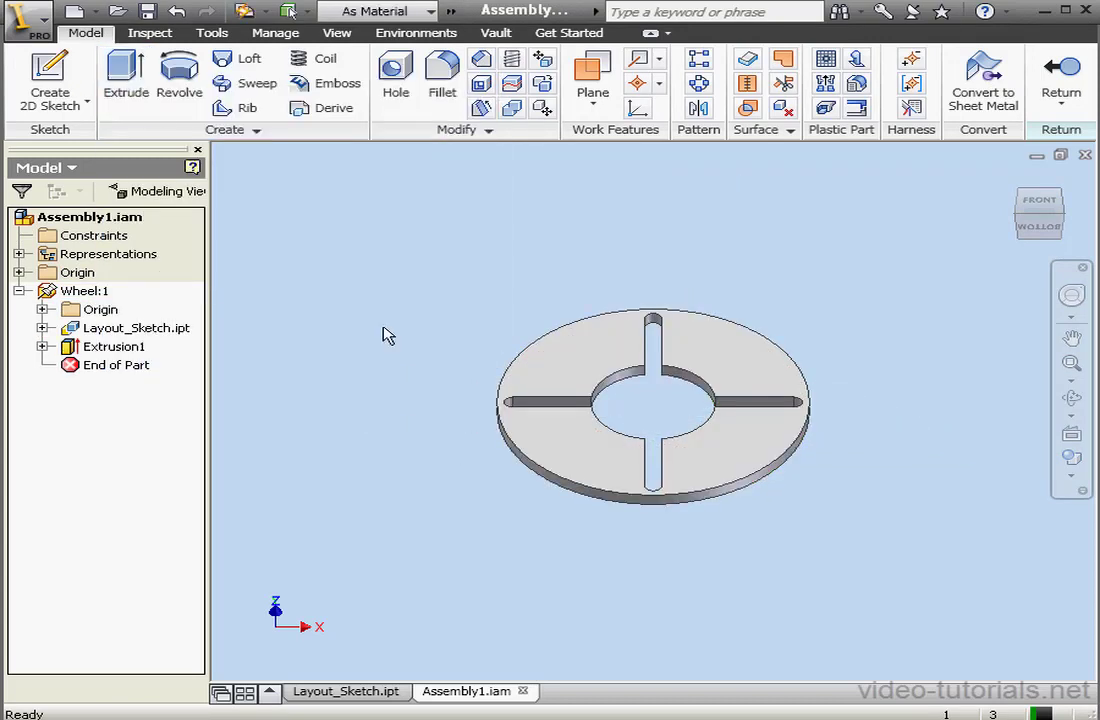
Colour the wheel Black and return to the assembly.
left_click(431, 12)
left_click(365, 241)
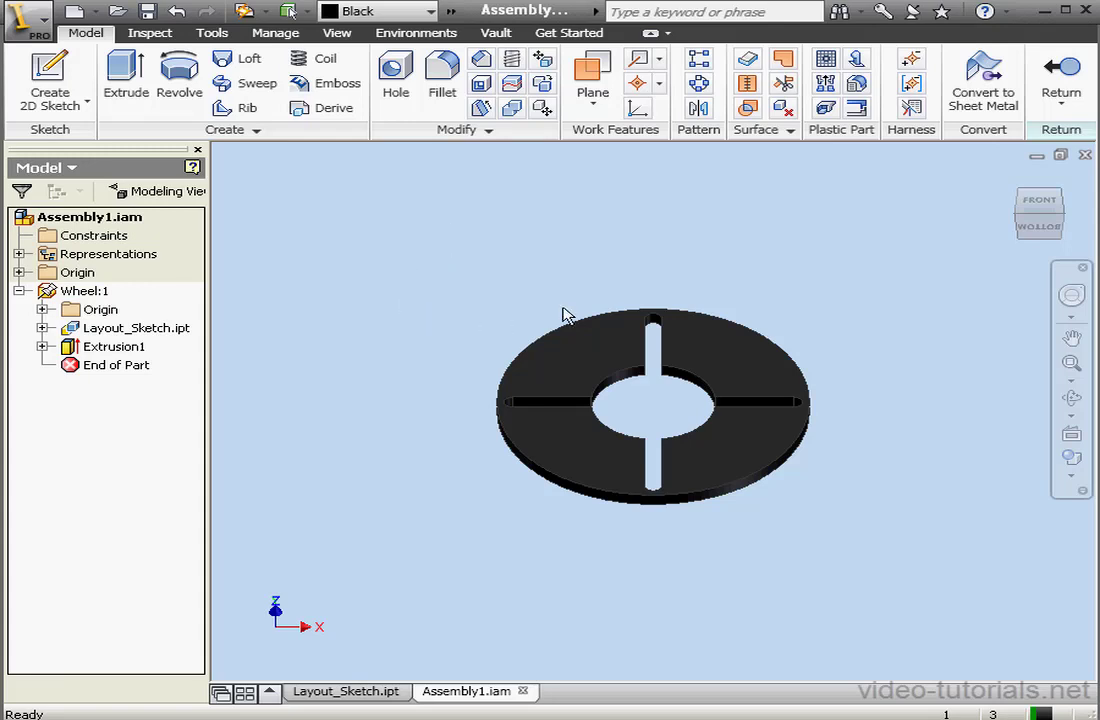
left_click(1061, 85)
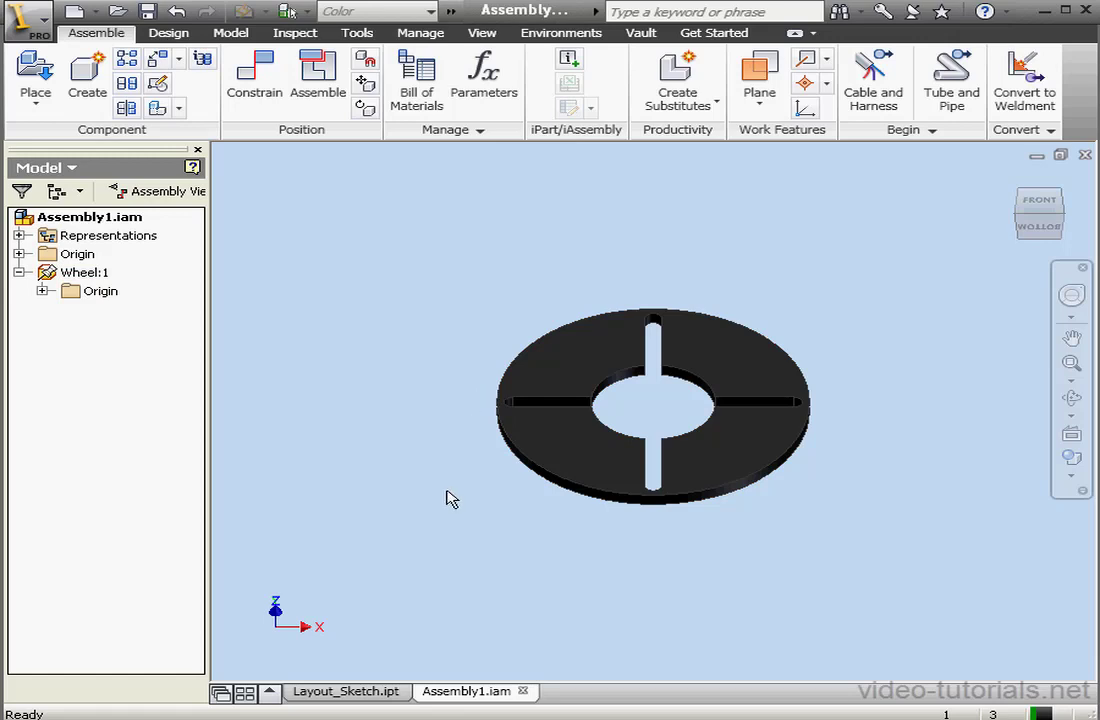
From the layout, start a Make Part named Crank with the Metric Standard (mm).ipt template.
left_click(362, 692)
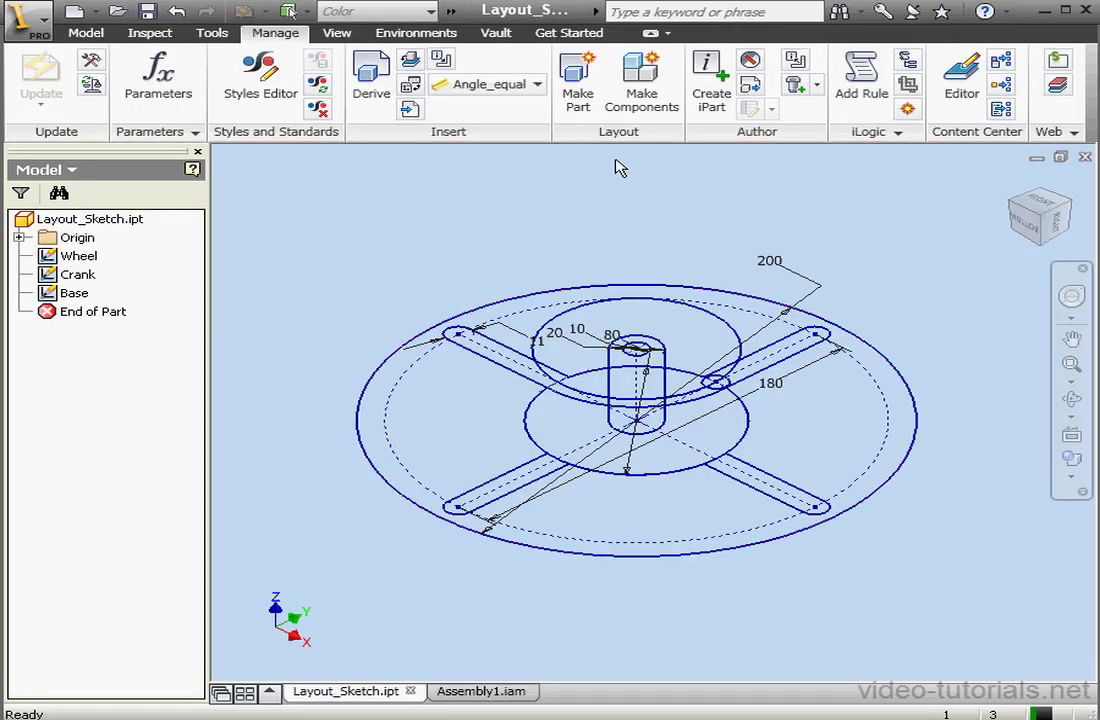
left_click(578, 82)
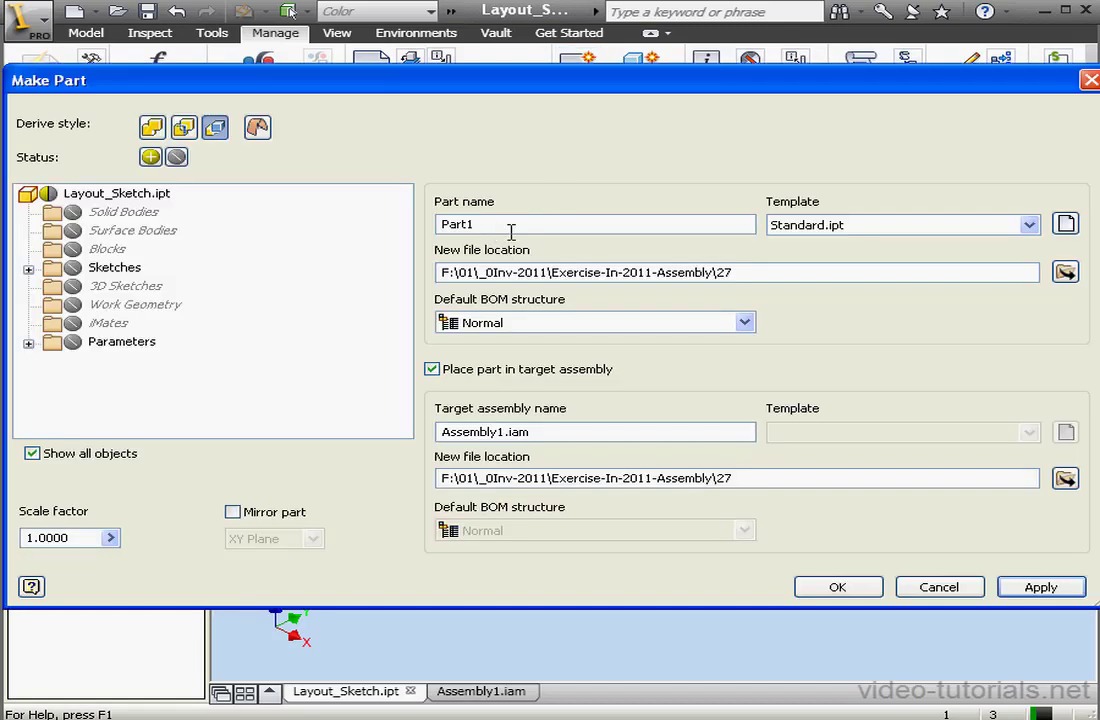
left_click_drag(511, 232, 462, 227)
type("Crank")
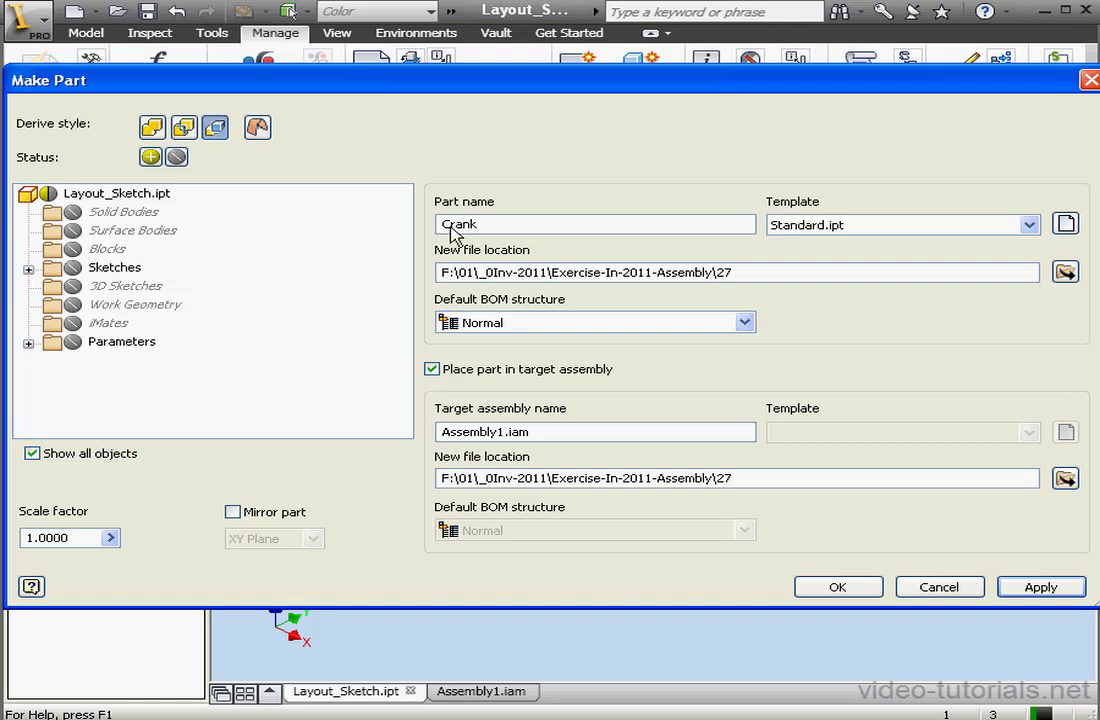
left_click(1065, 224)
left_click(299, 129)
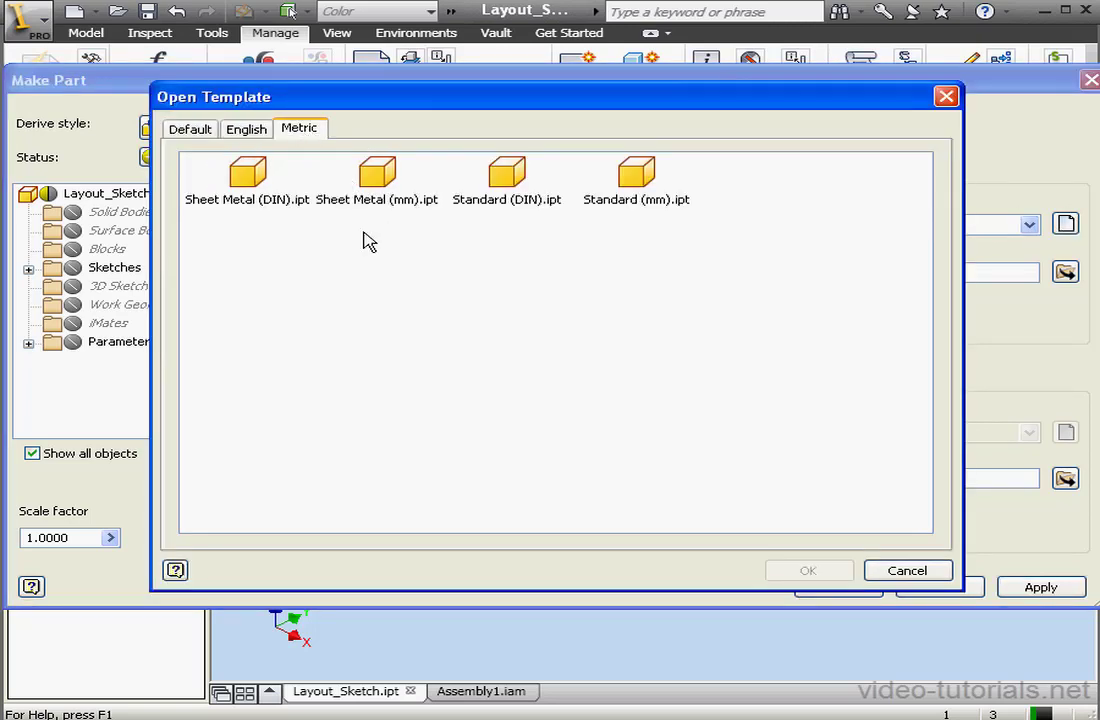
left_click(630, 190)
left_click(815, 570)
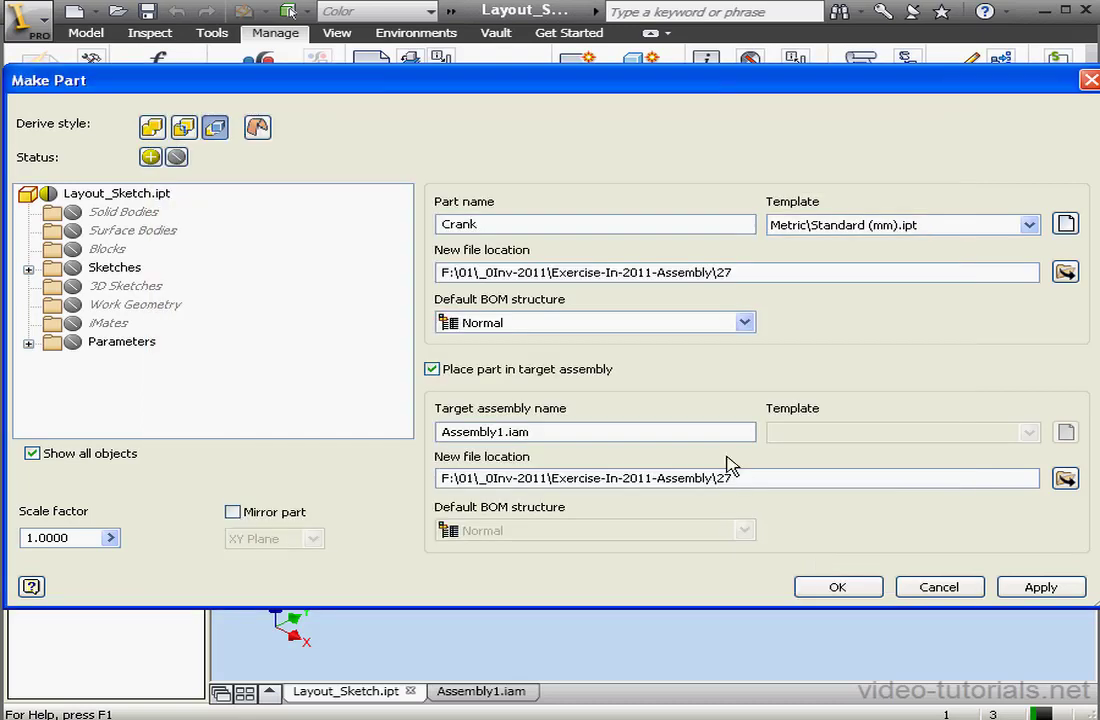
left_click_drag(534, 432, 434, 431)
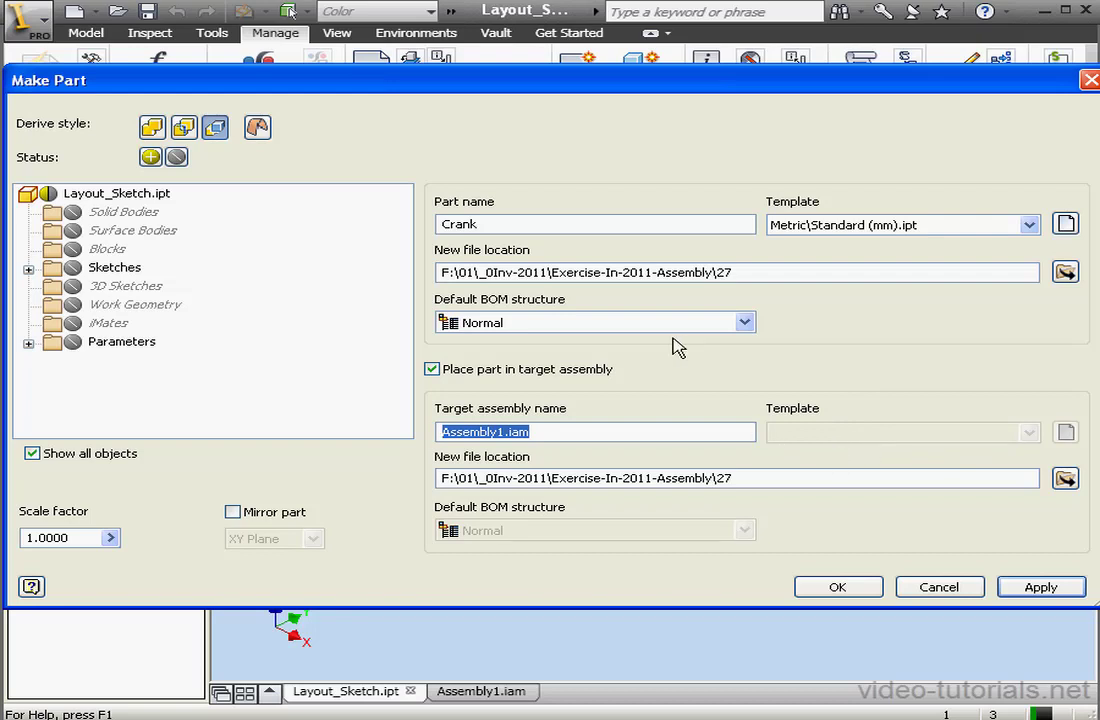
Export the Crank sketch into the new part and create it in Assembly1.
left_click(740, 272)
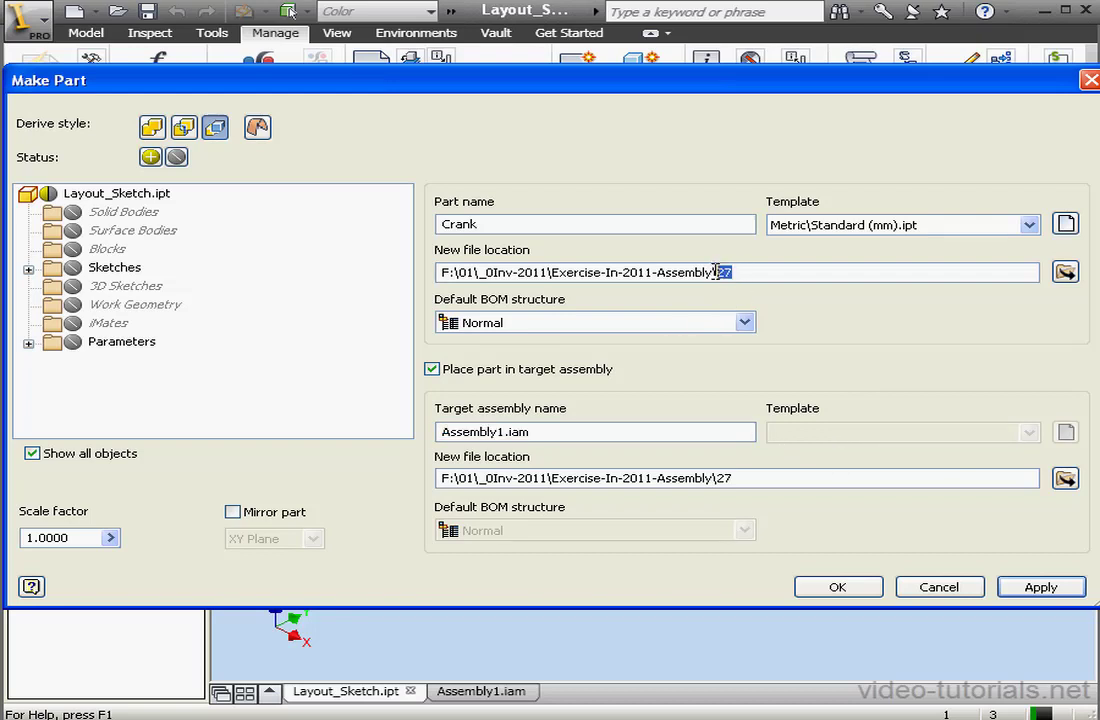
double_click(731, 481)
left_click(28, 268)
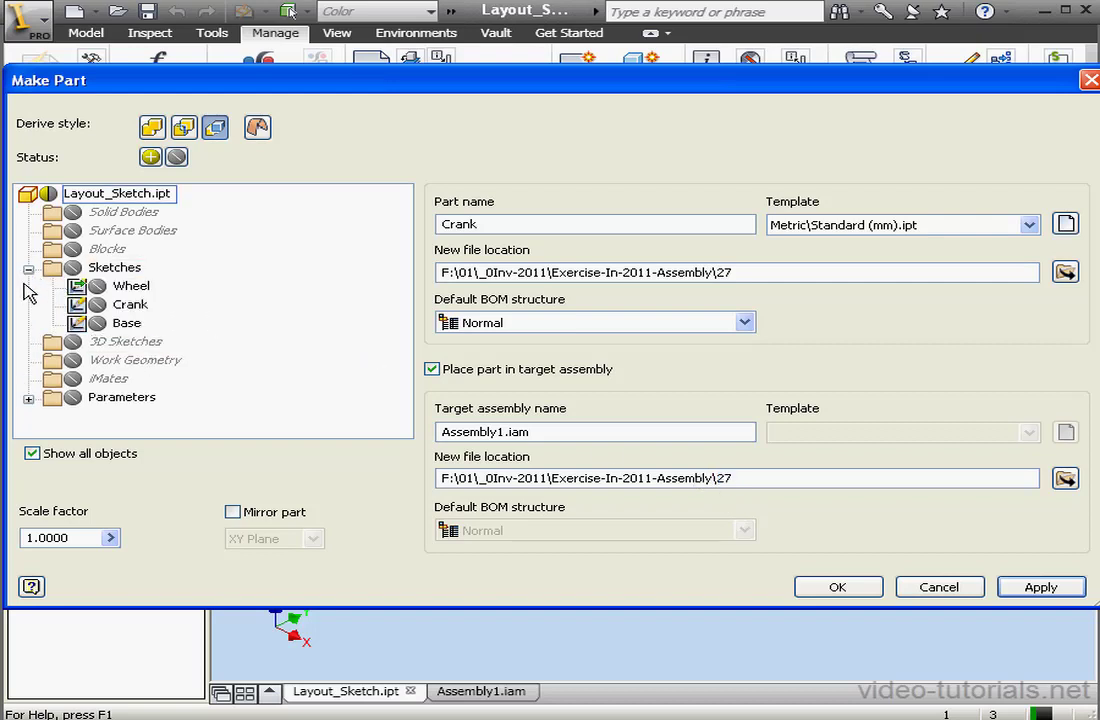
left_click(96, 306)
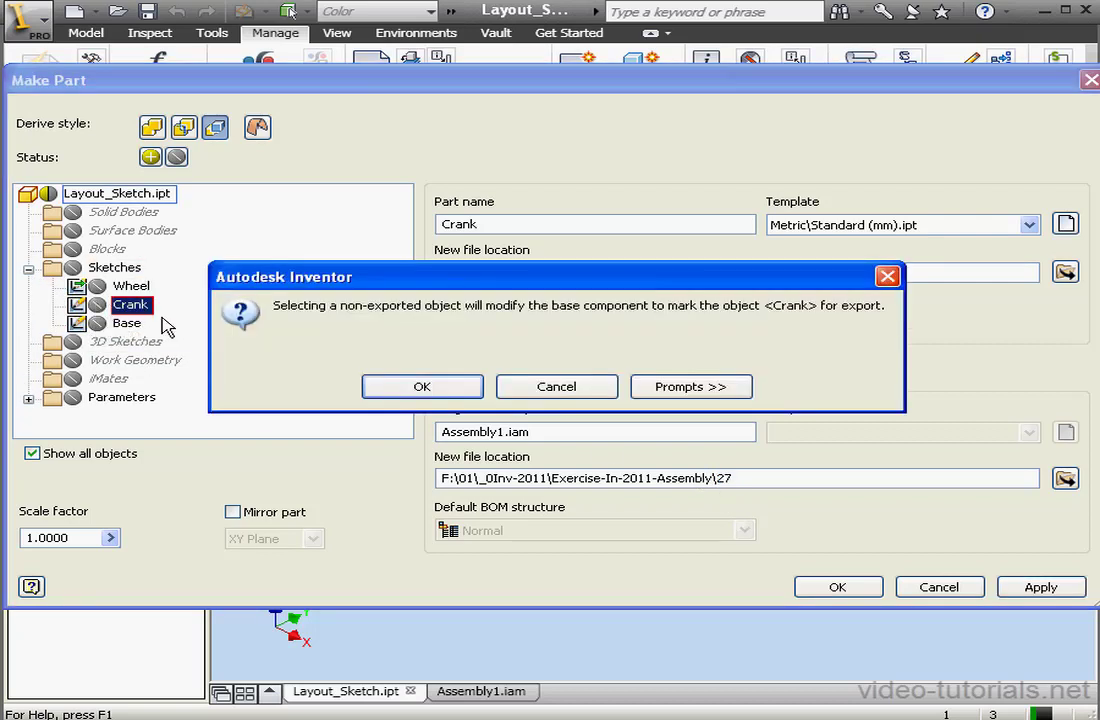
left_click(414, 387)
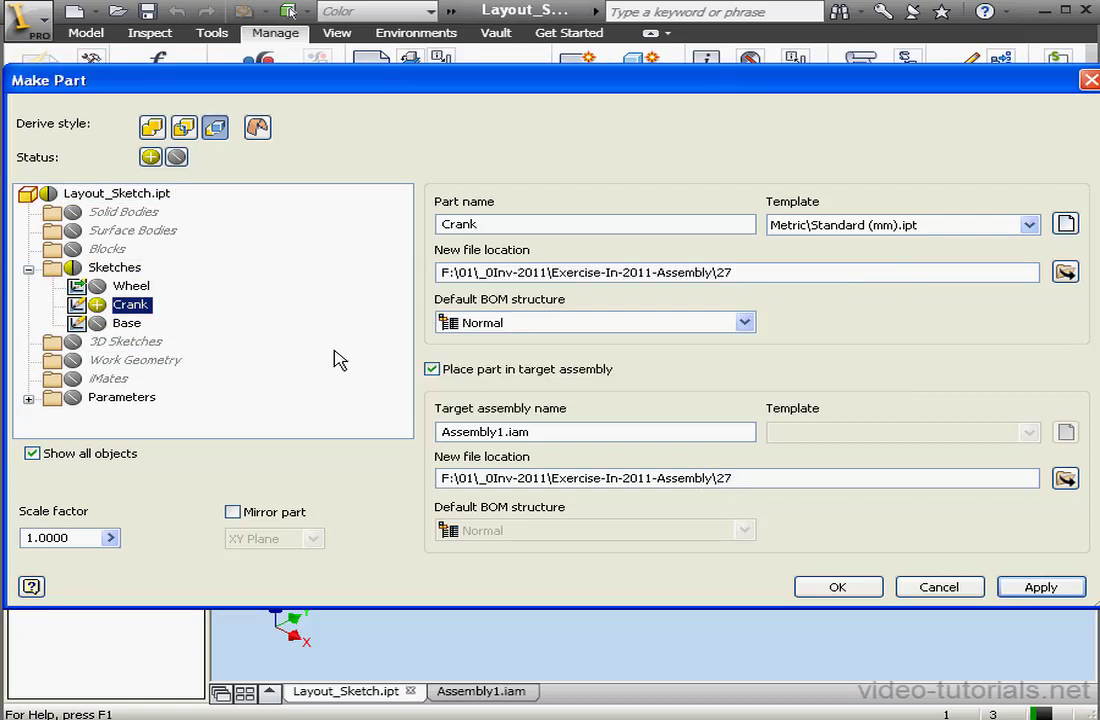
left_click(852, 590)
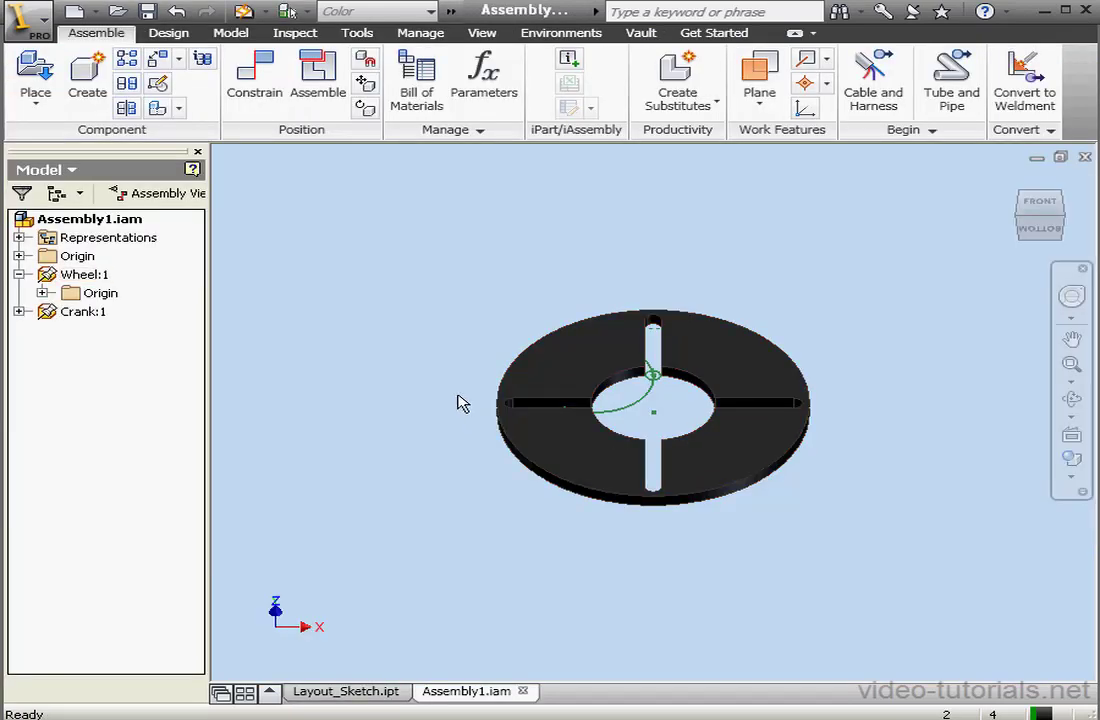
Hide the Wheel:1 component.
left_click(72, 274)
right_click(70, 274)
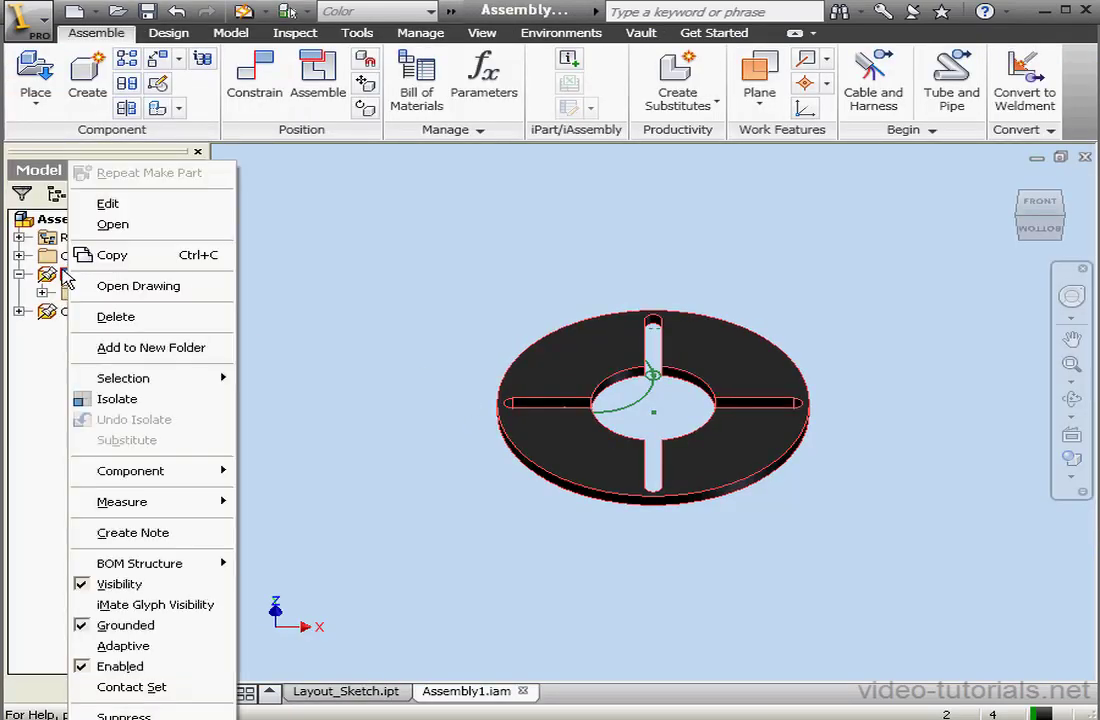
left_click(120, 583)
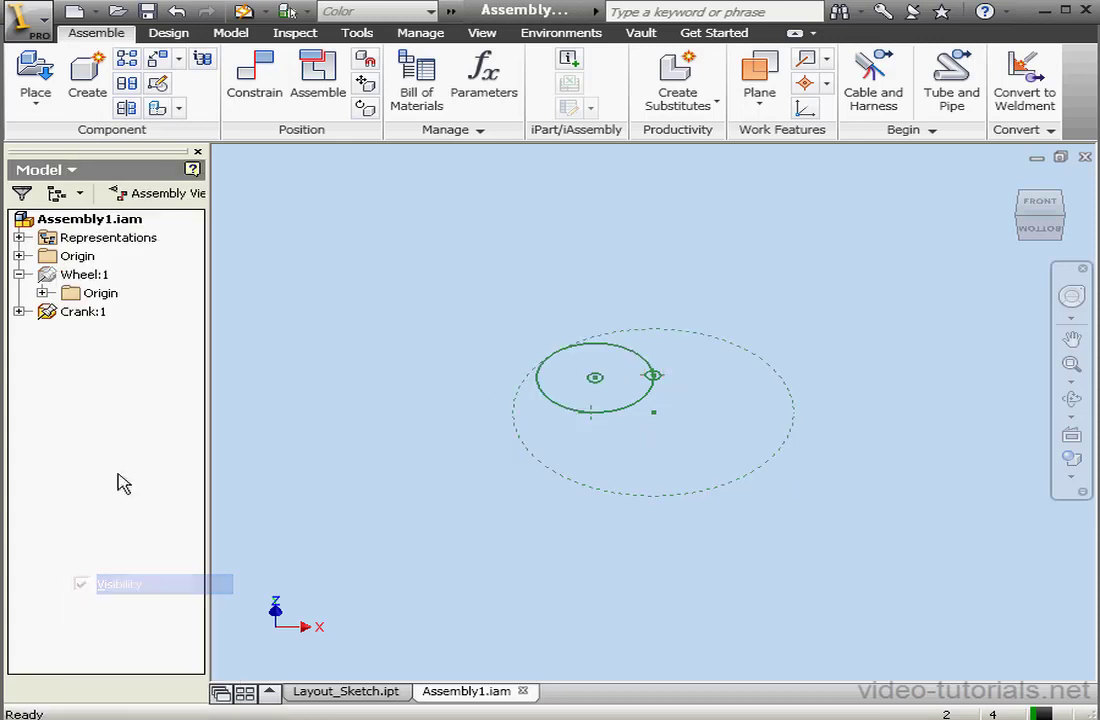
Edit Crank:1 and extrude its large circle 10 mm downward into a disc.
double_click(46, 311)
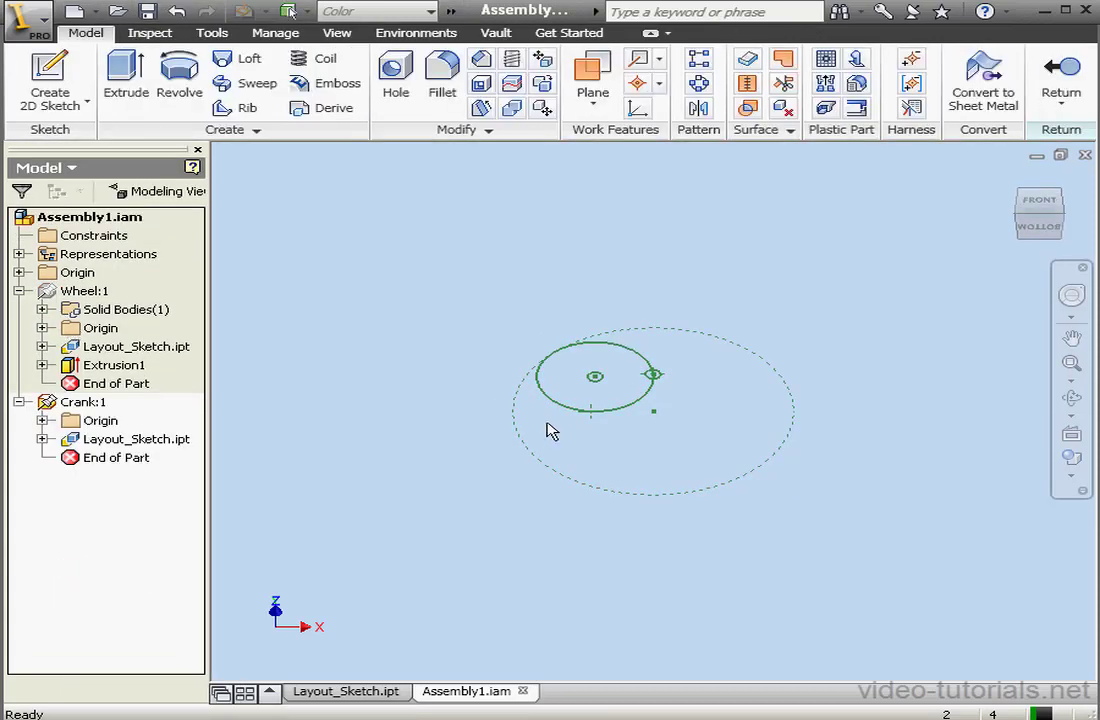
scroll(605, 410, "up", 3)
scroll(615, 405, "up", 3)
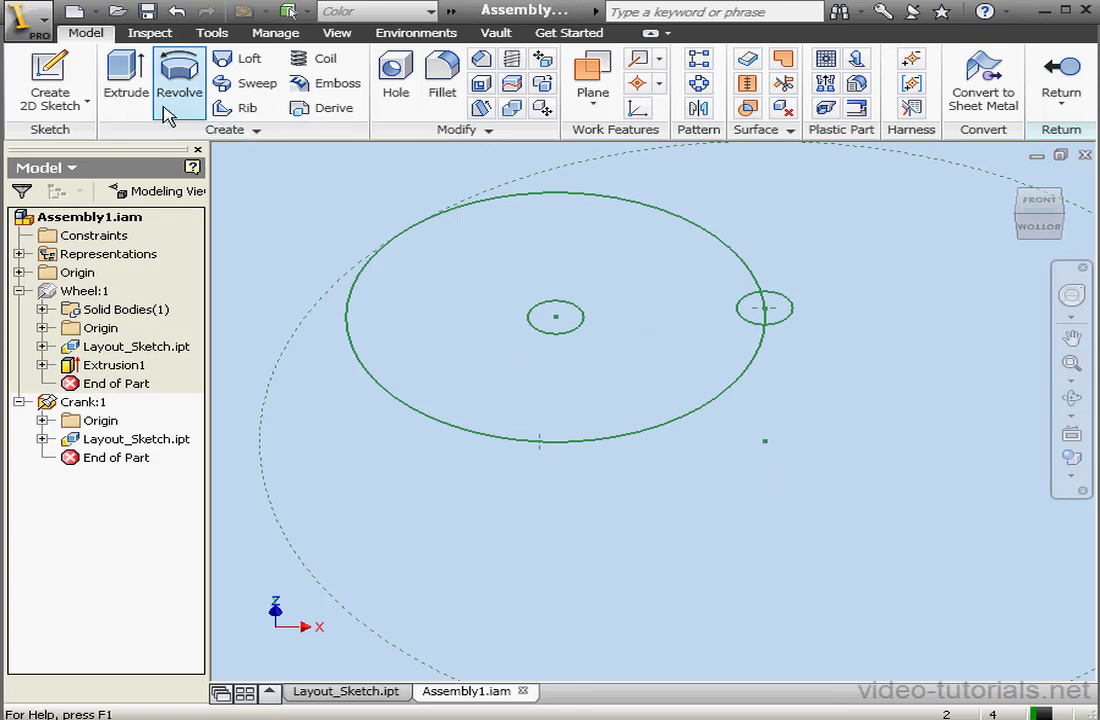
left_click(132, 88)
left_click(605, 388)
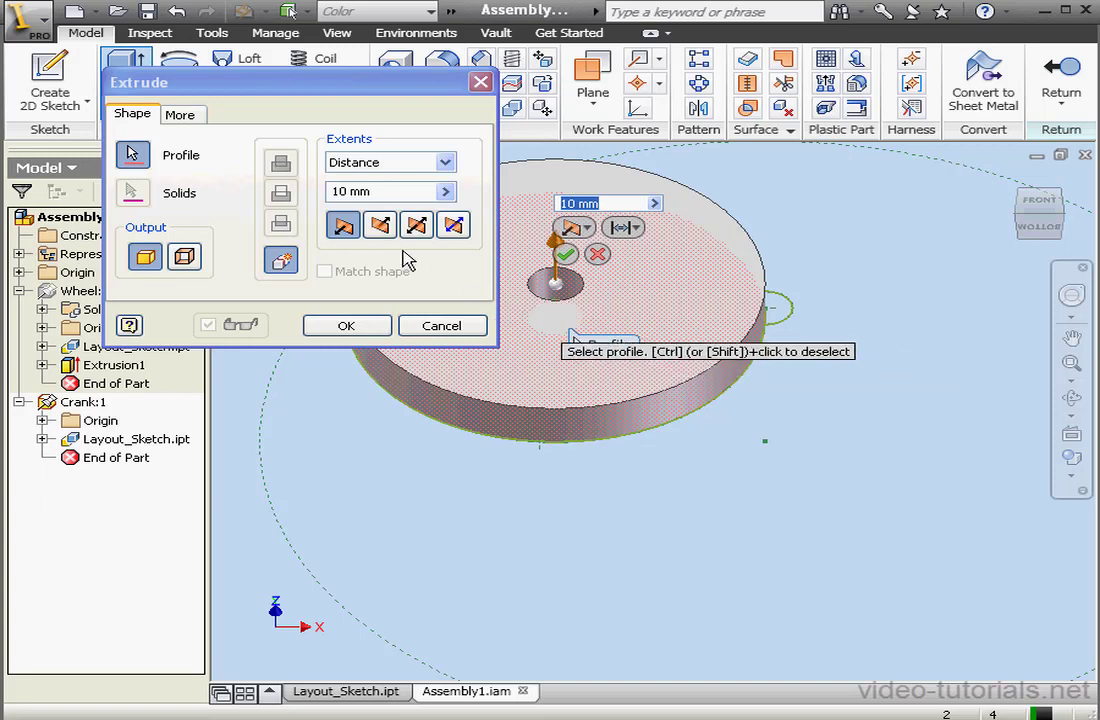
left_click(380, 226)
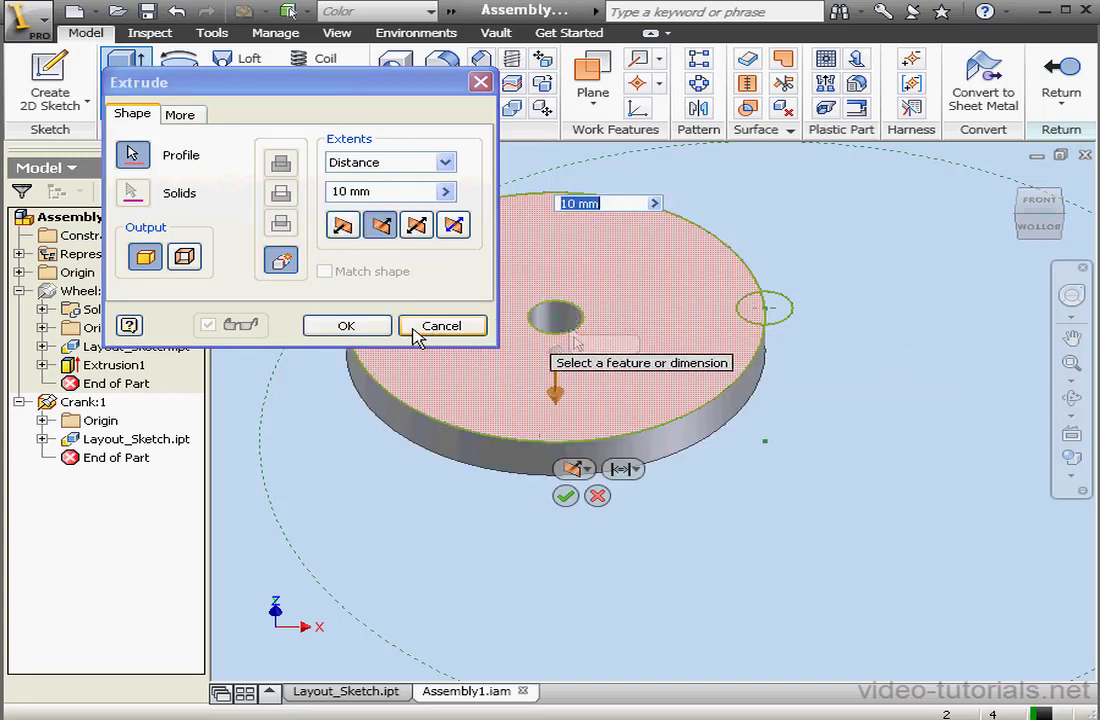
left_click(346, 325)
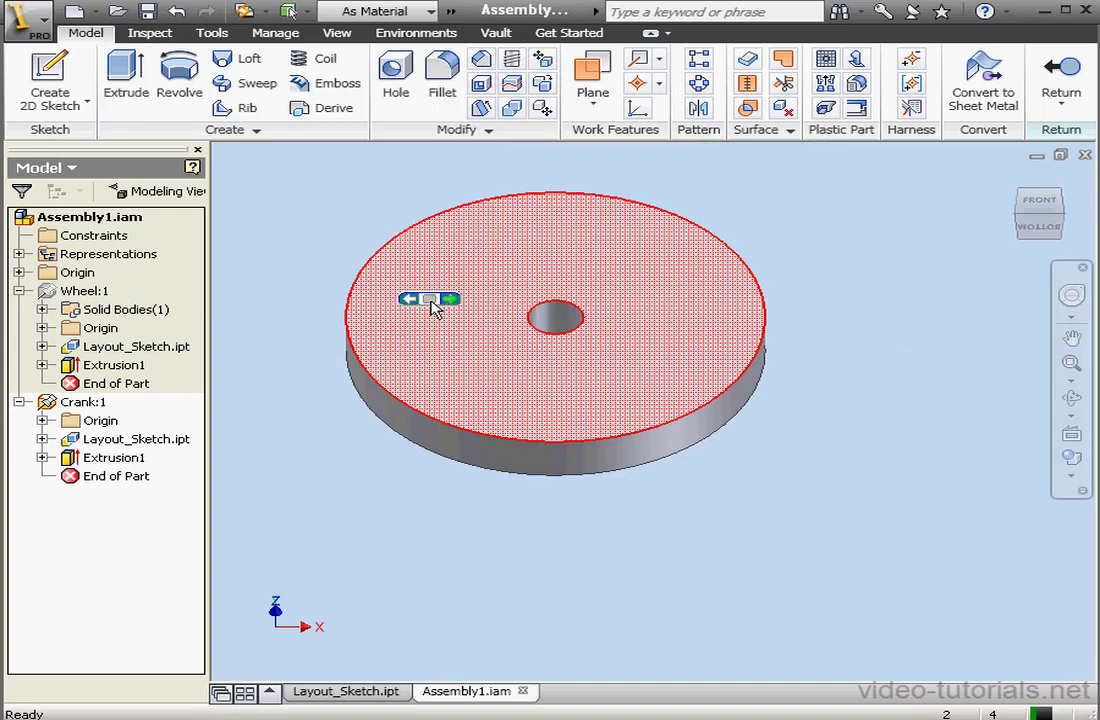
Make the Crank sketch visible.
left_click(42, 440)
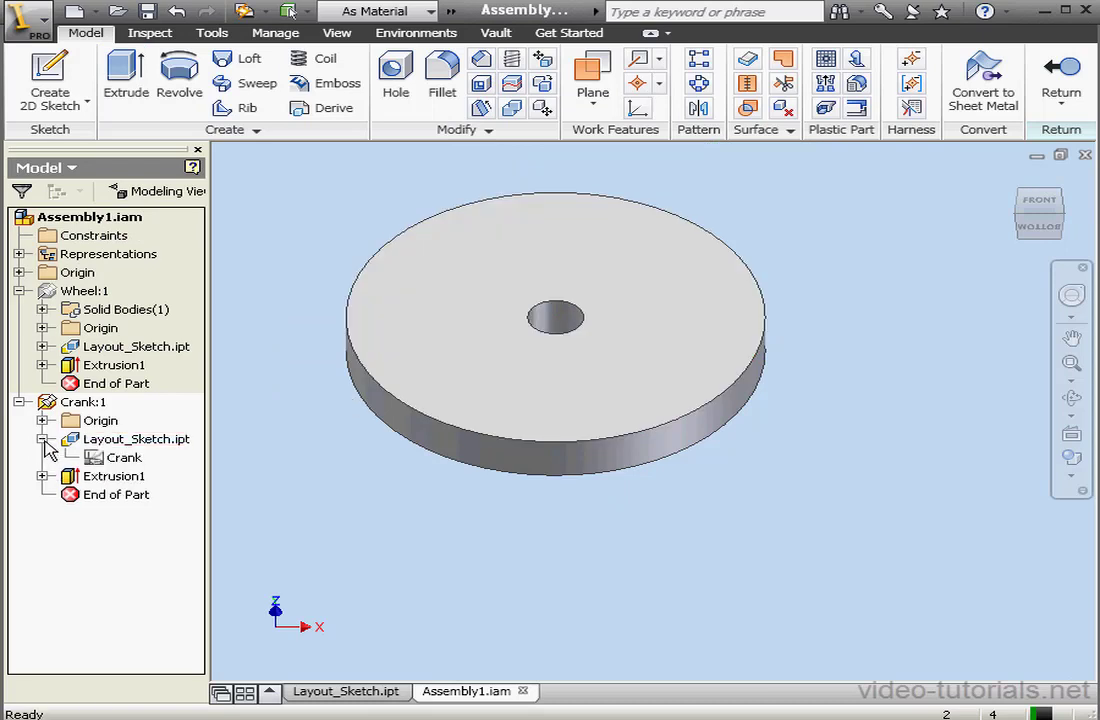
right_click(100, 459)
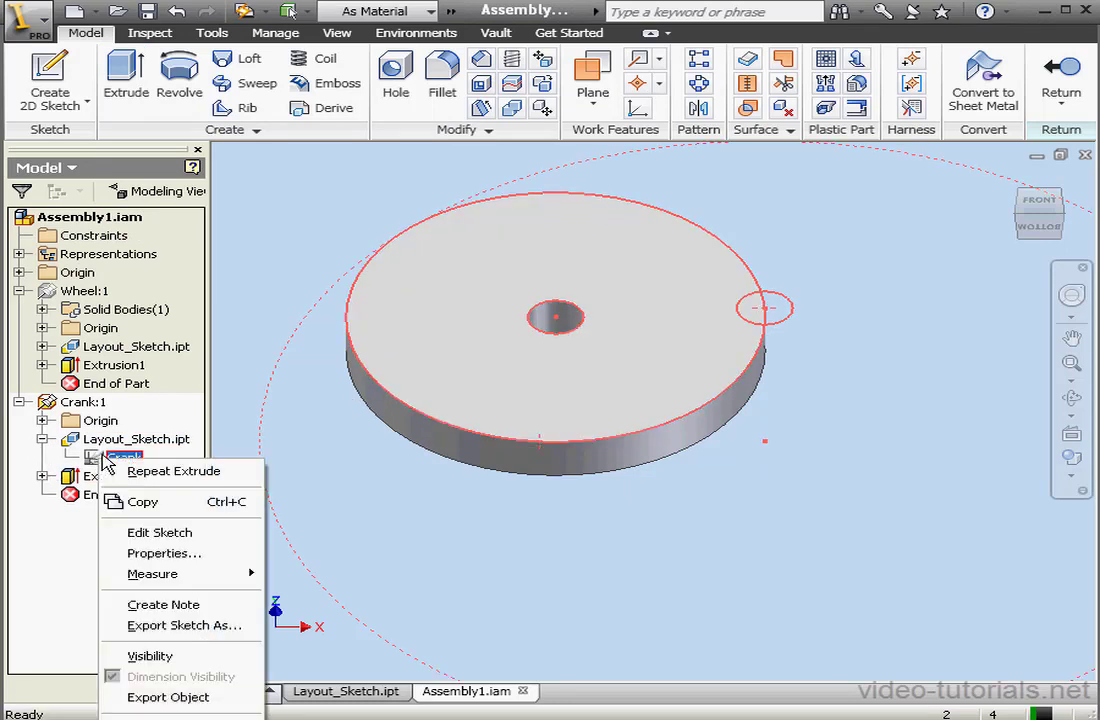
left_click(160, 657)
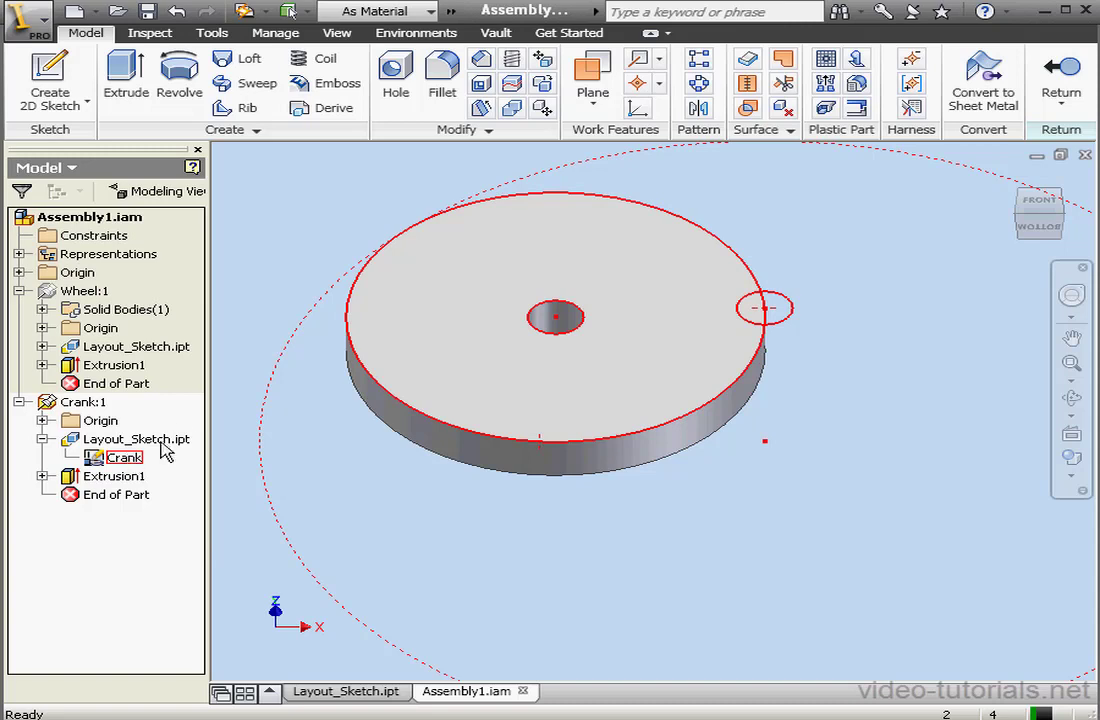
Extrude the small circle symmetrically 20 mm into a crank pin.
left_click(136, 80)
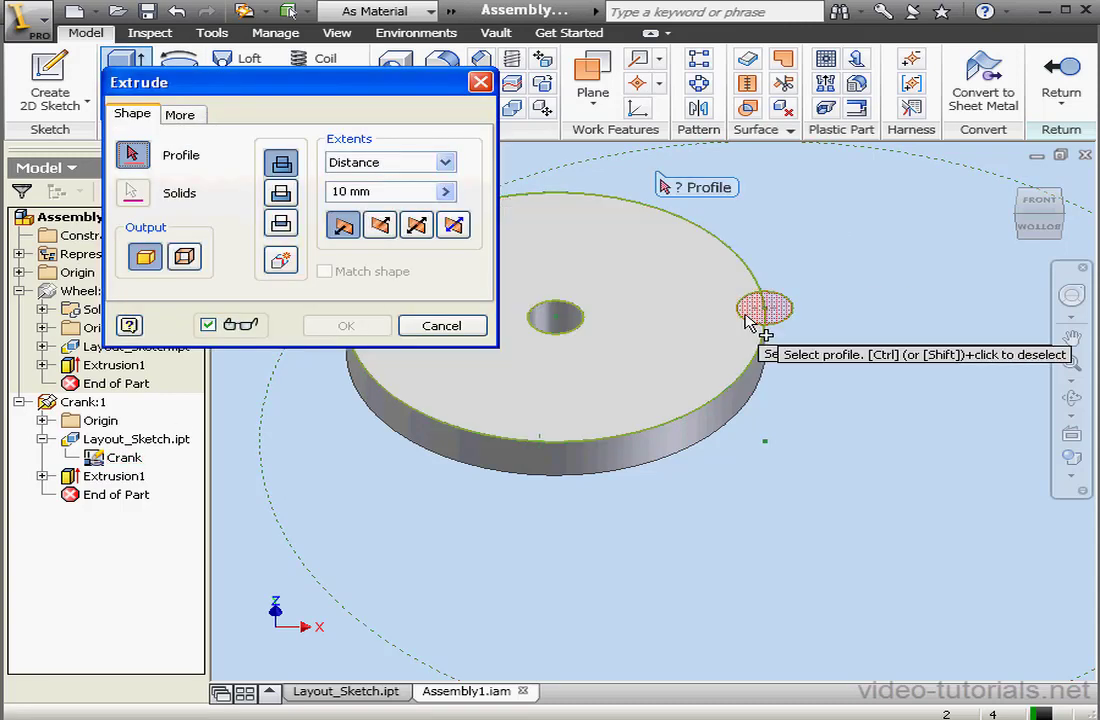
left_click(779, 319)
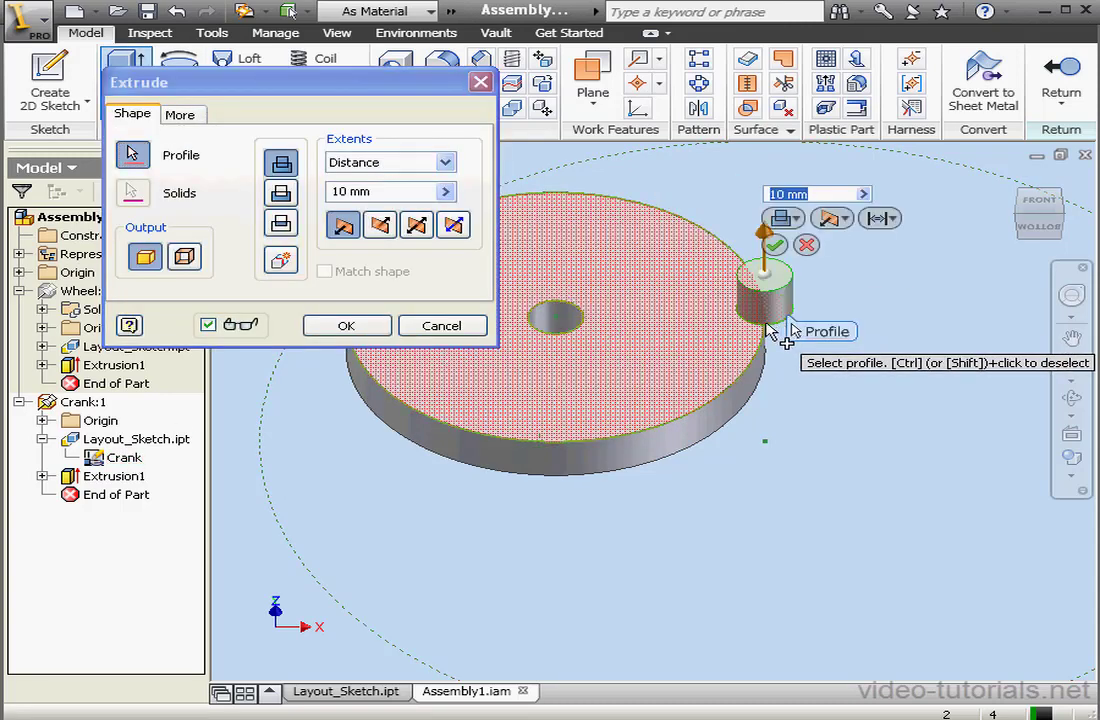
left_click(415, 221)
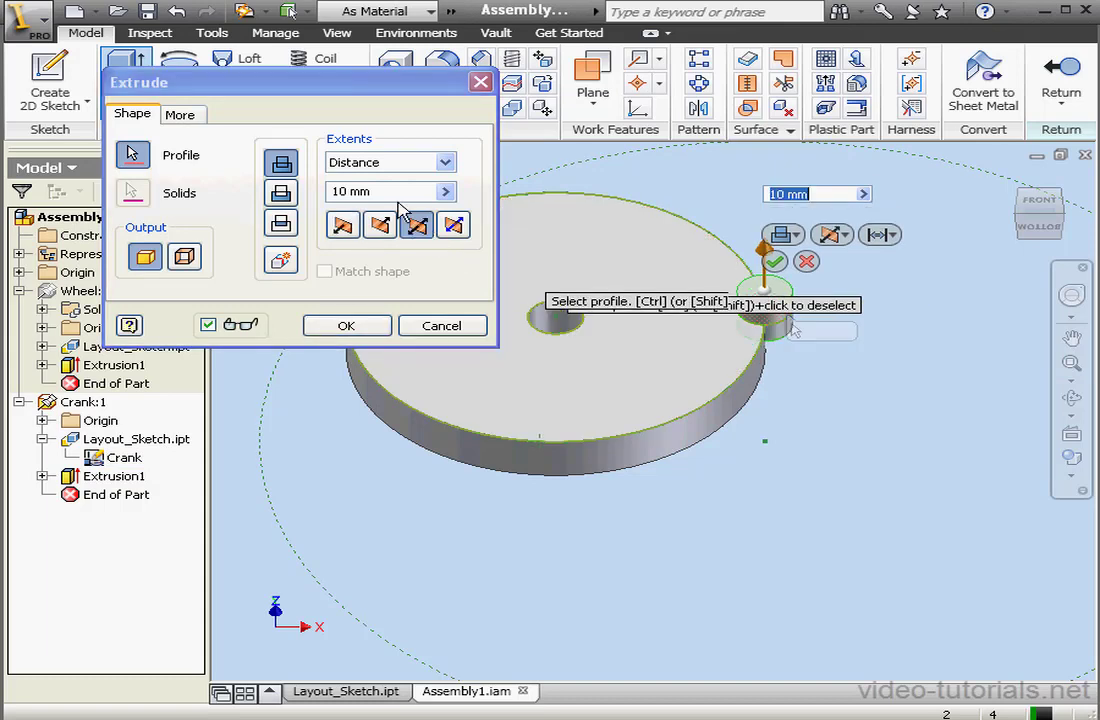
left_click(330, 191)
type("2")
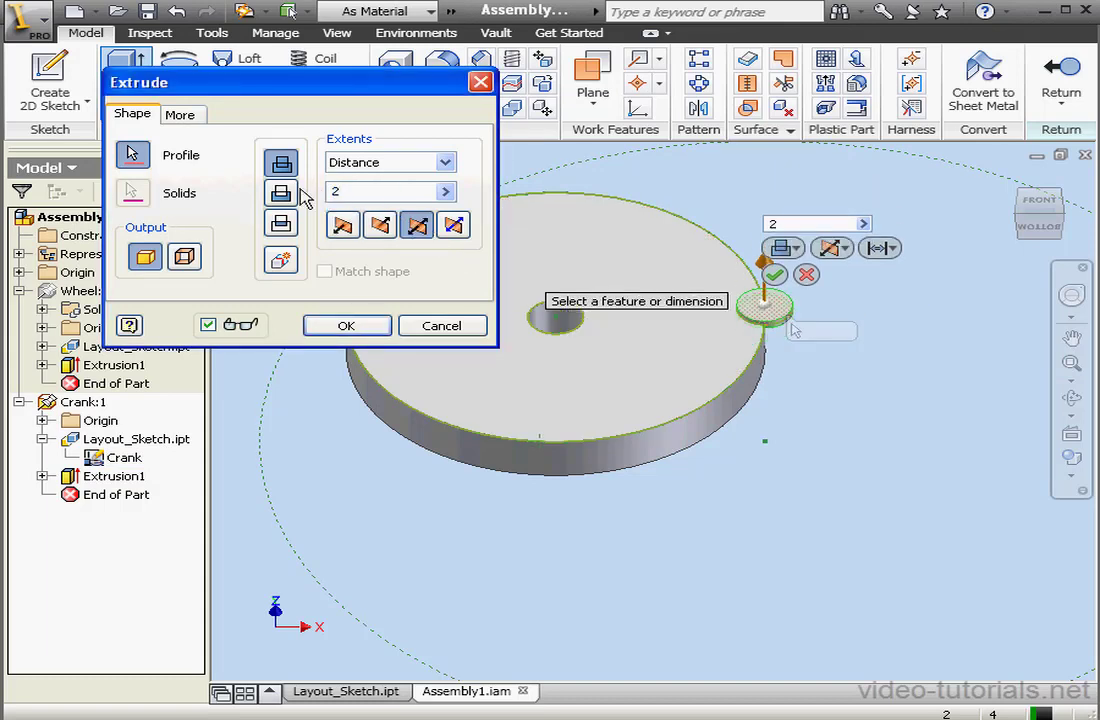
type("0")
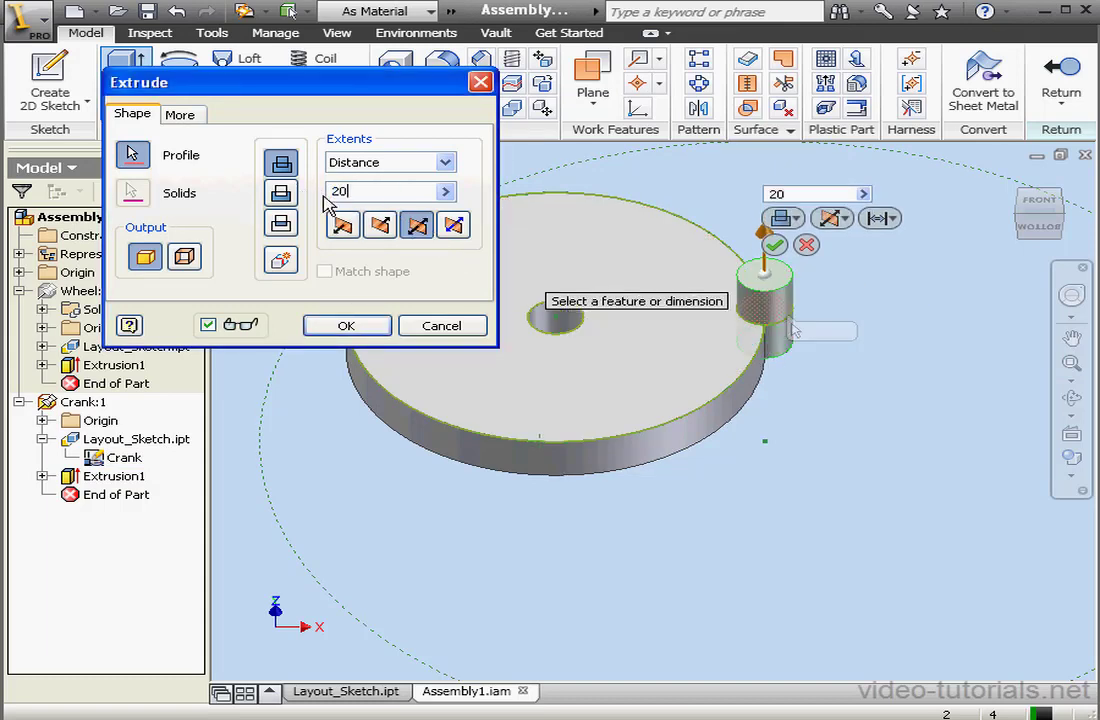
left_click(346, 326)
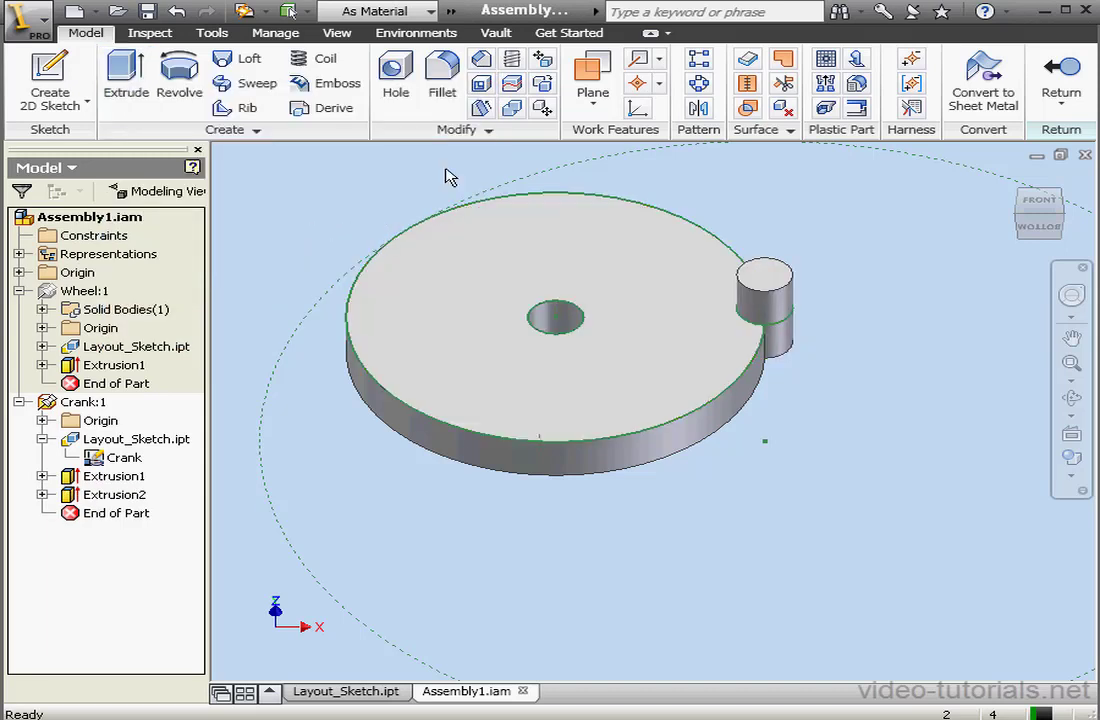
Colour the crank Green, hide the Crank sketch, and return to Assembly1.
left_click(432, 20)
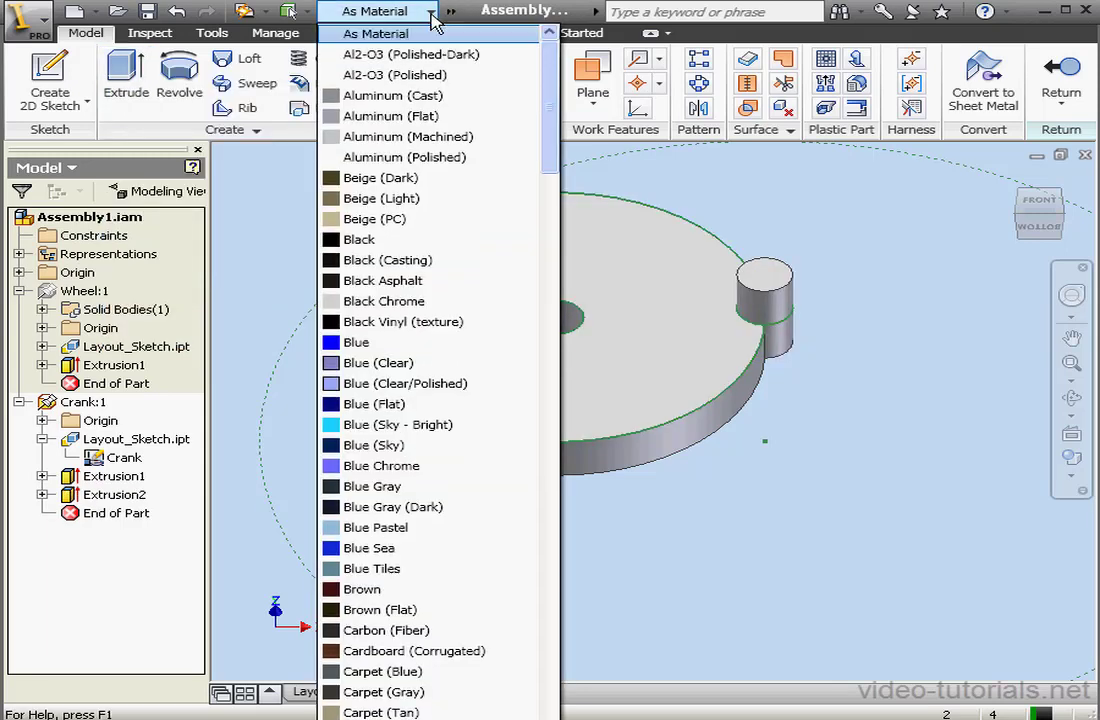
left_click_drag(552, 140, 543, 300)
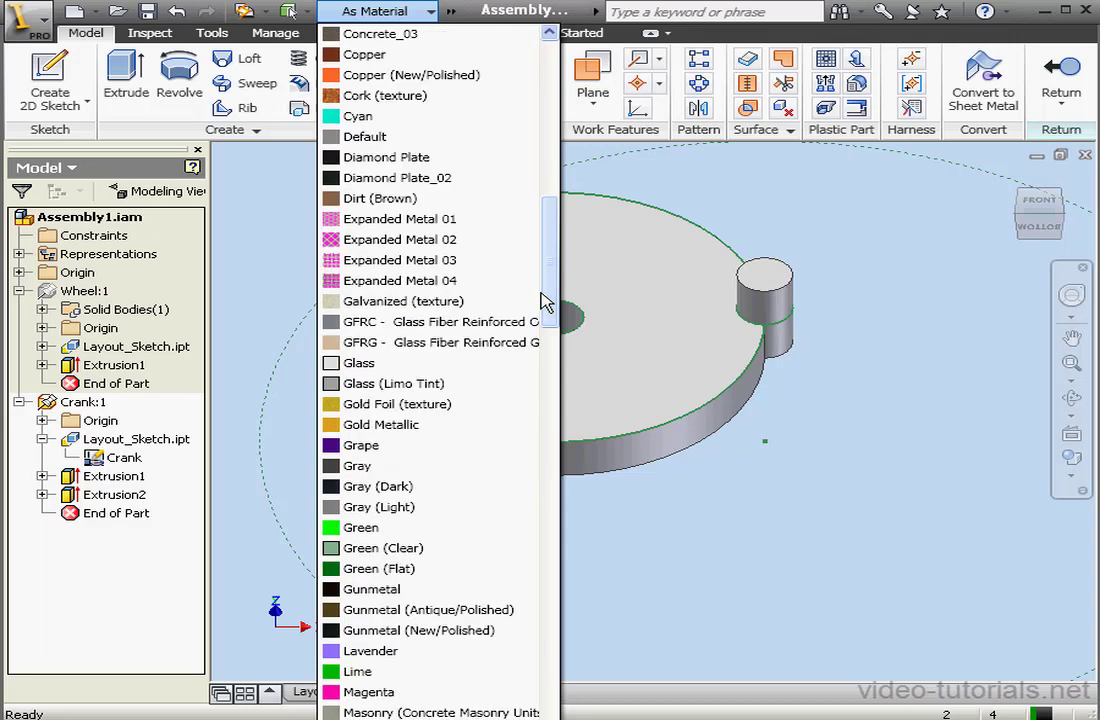
left_click(361, 529)
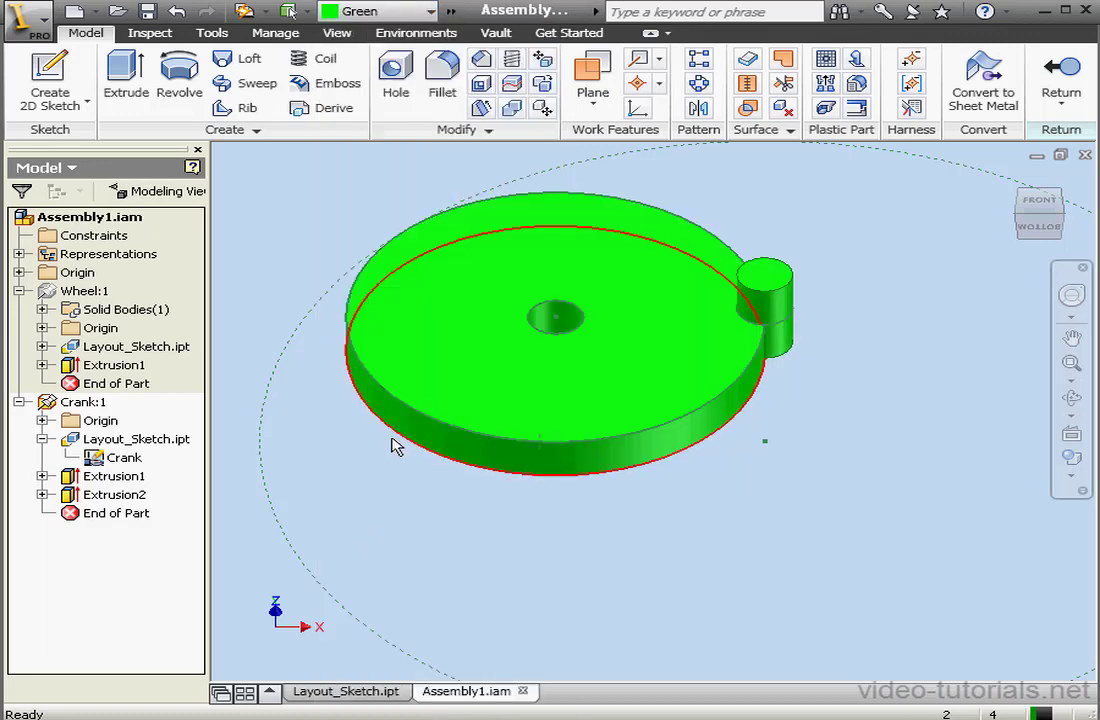
right_click(118, 458)
left_click(166, 658)
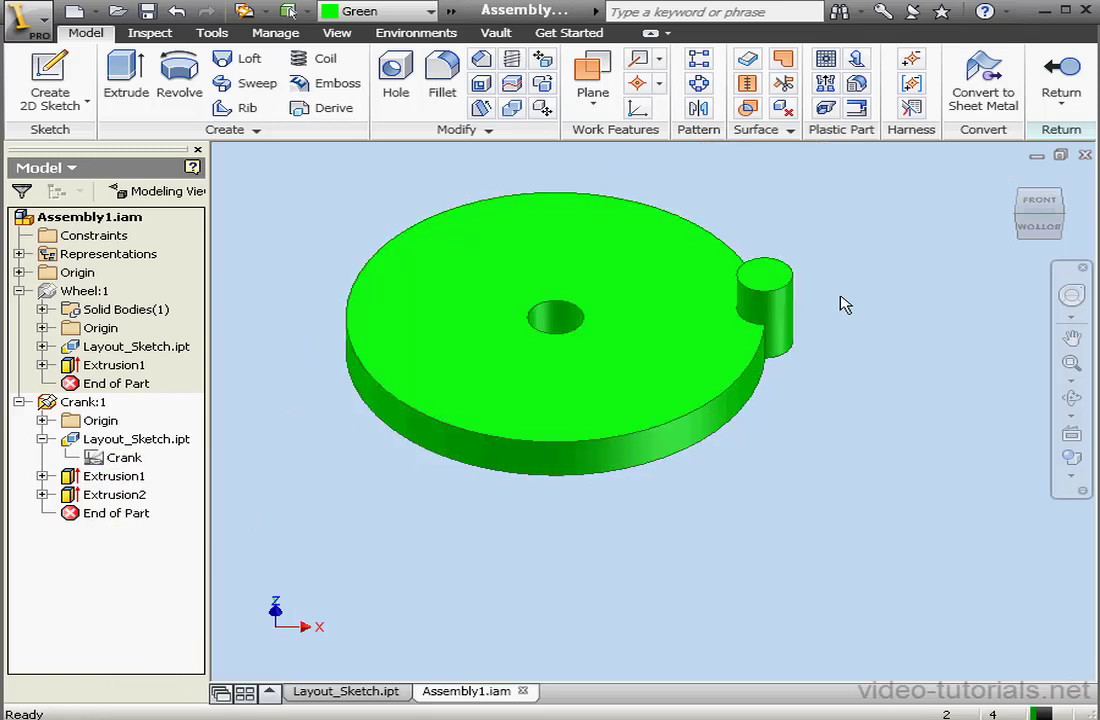
left_click(1060, 75)
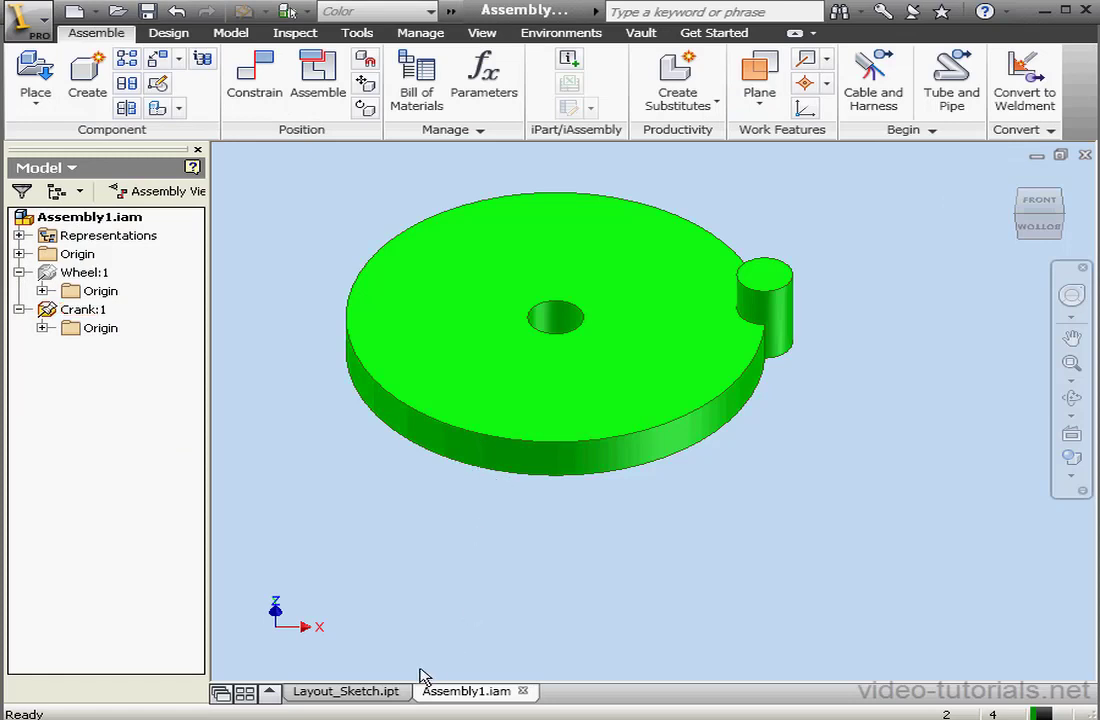
From the layout, start a Make Part named Base with the Metric Standard (mm).ipt template.
left_click(376, 691)
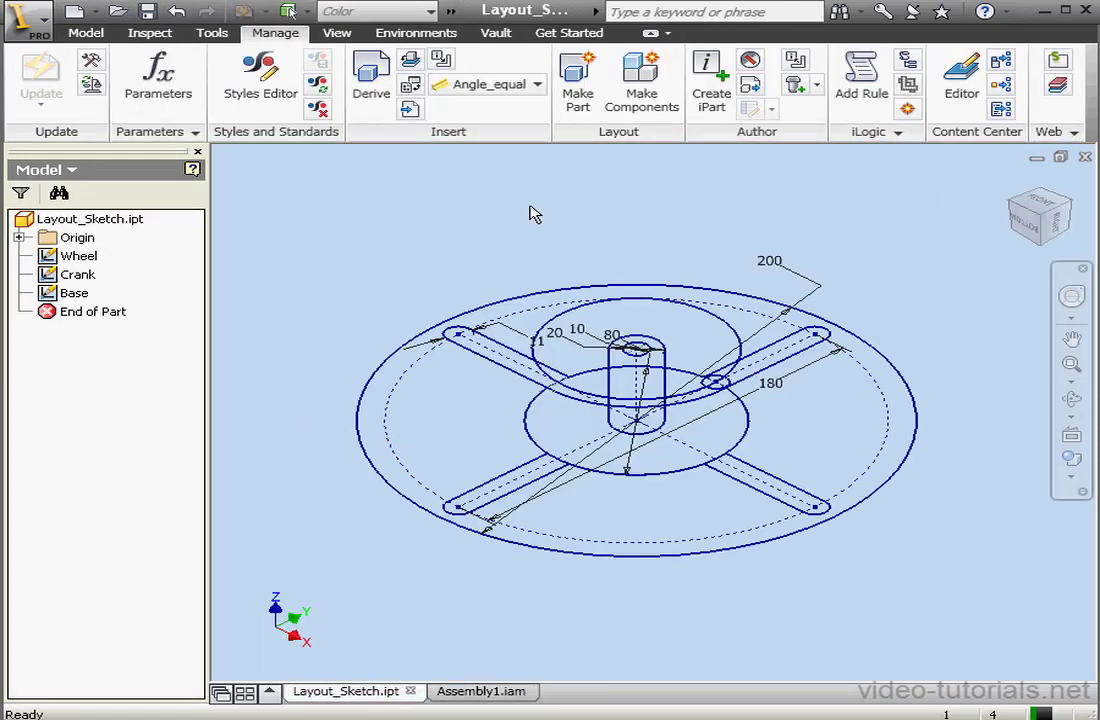
left_click(578, 85)
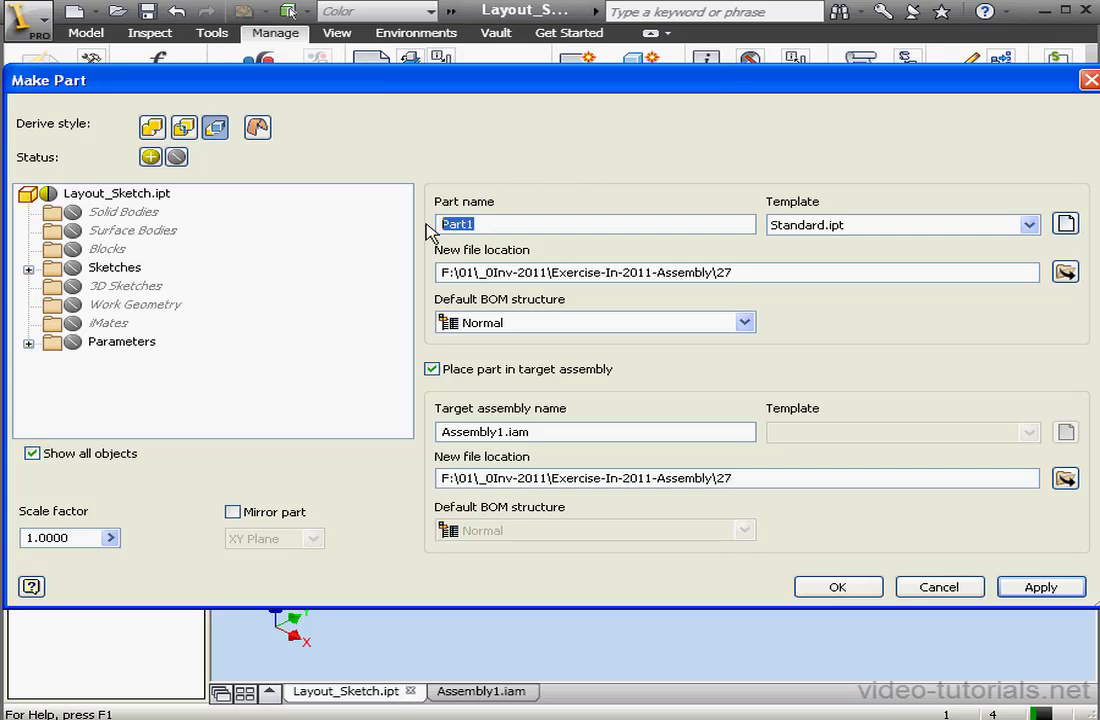
type("Base")
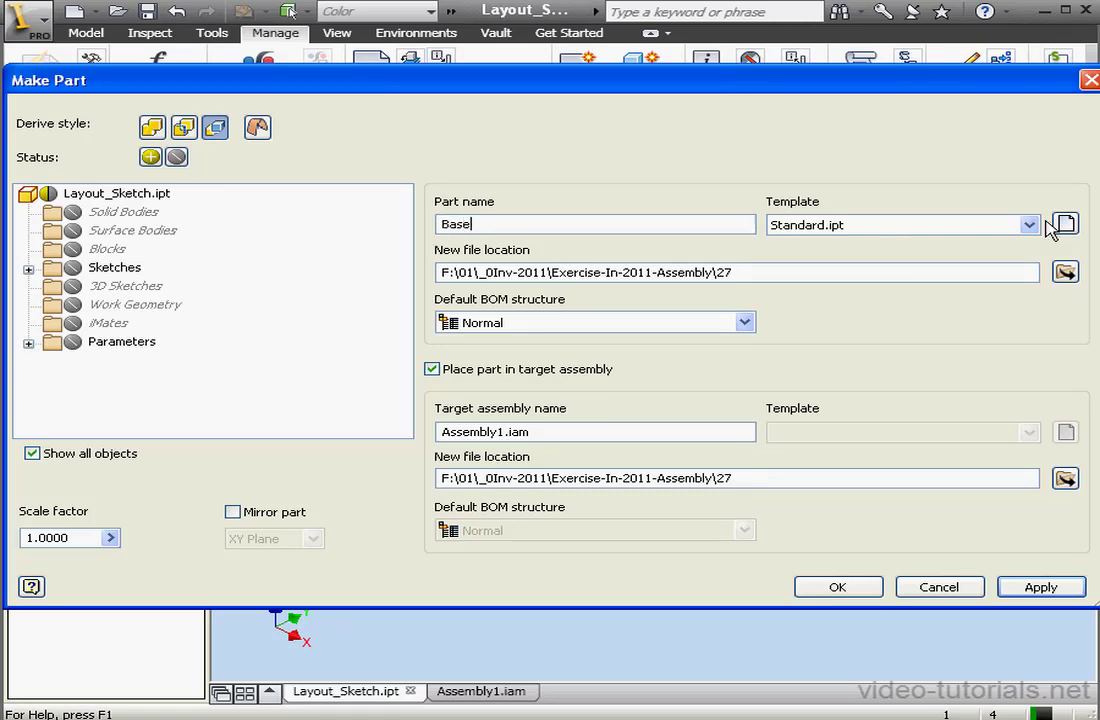
left_click(1065, 223)
left_click(299, 131)
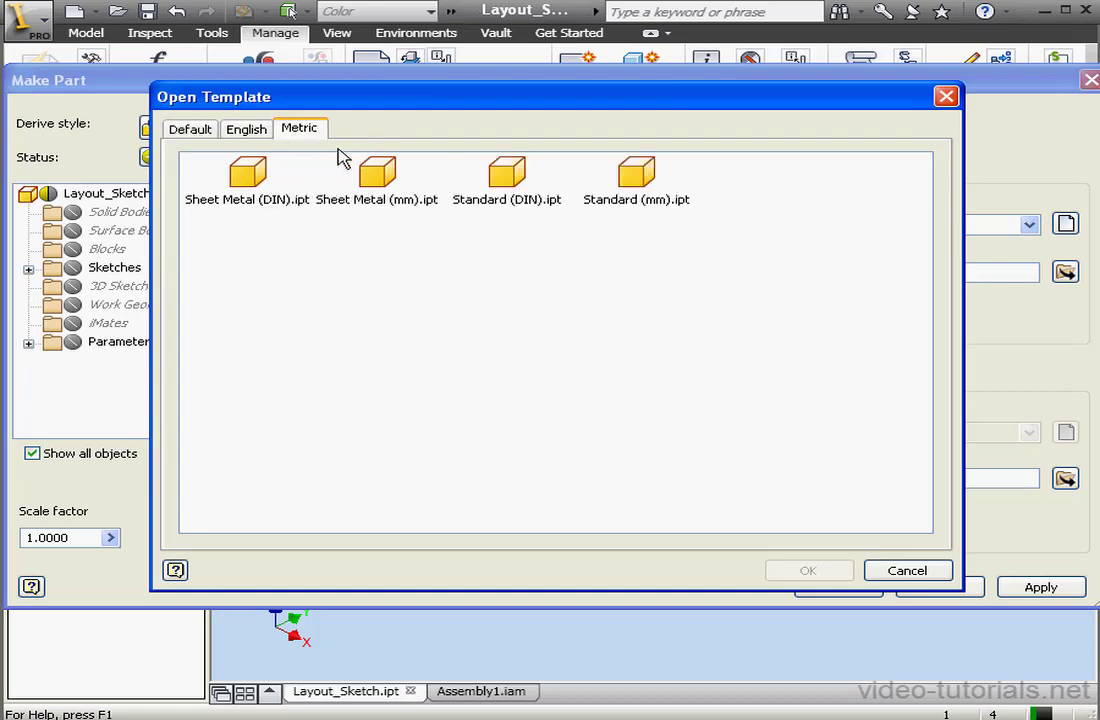
left_click(628, 183)
left_click(812, 573)
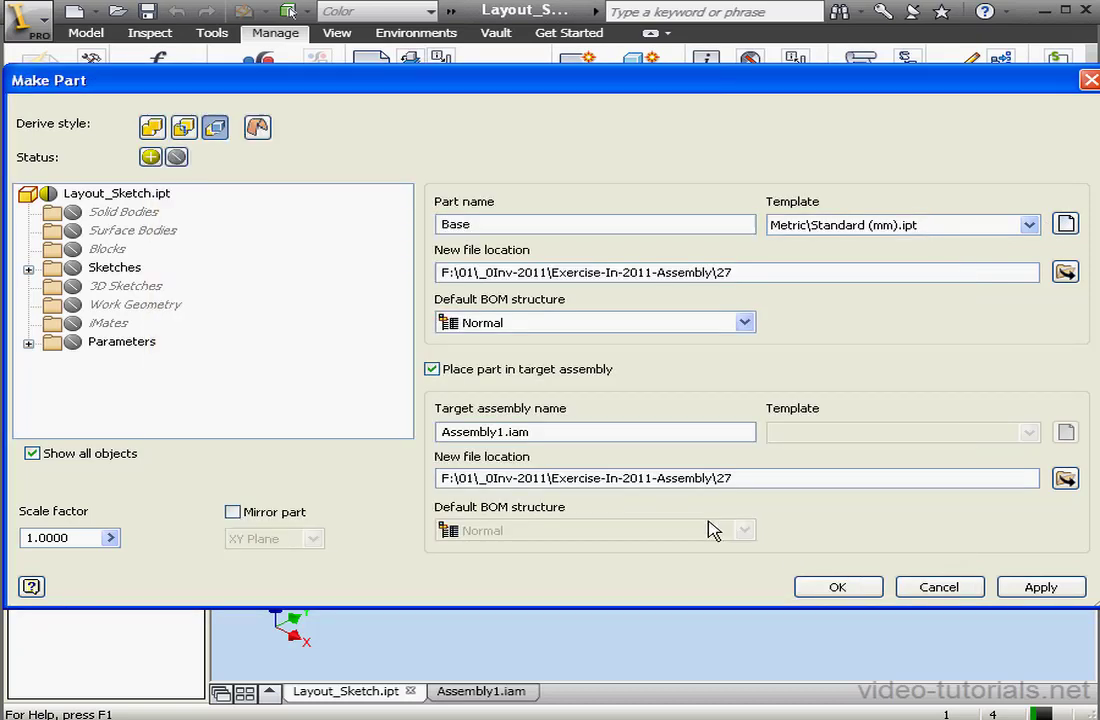
Include the Base sketch and create the Base part in the assembly.
left_click(28, 268)
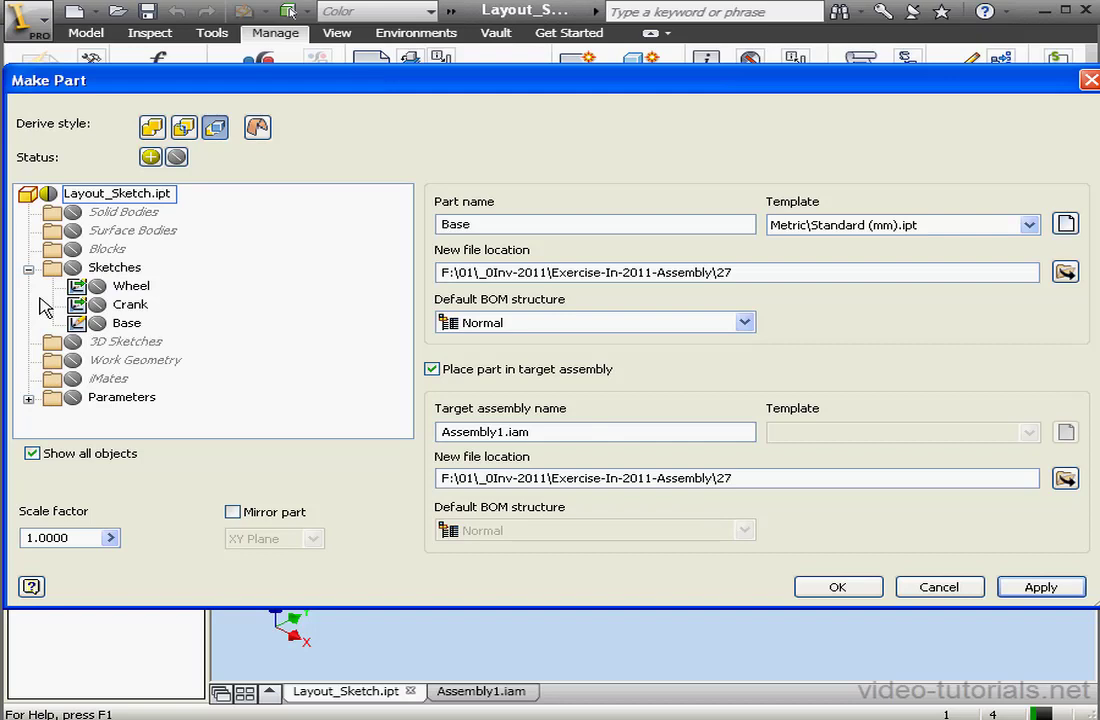
left_click(98, 324)
left_click(440, 392)
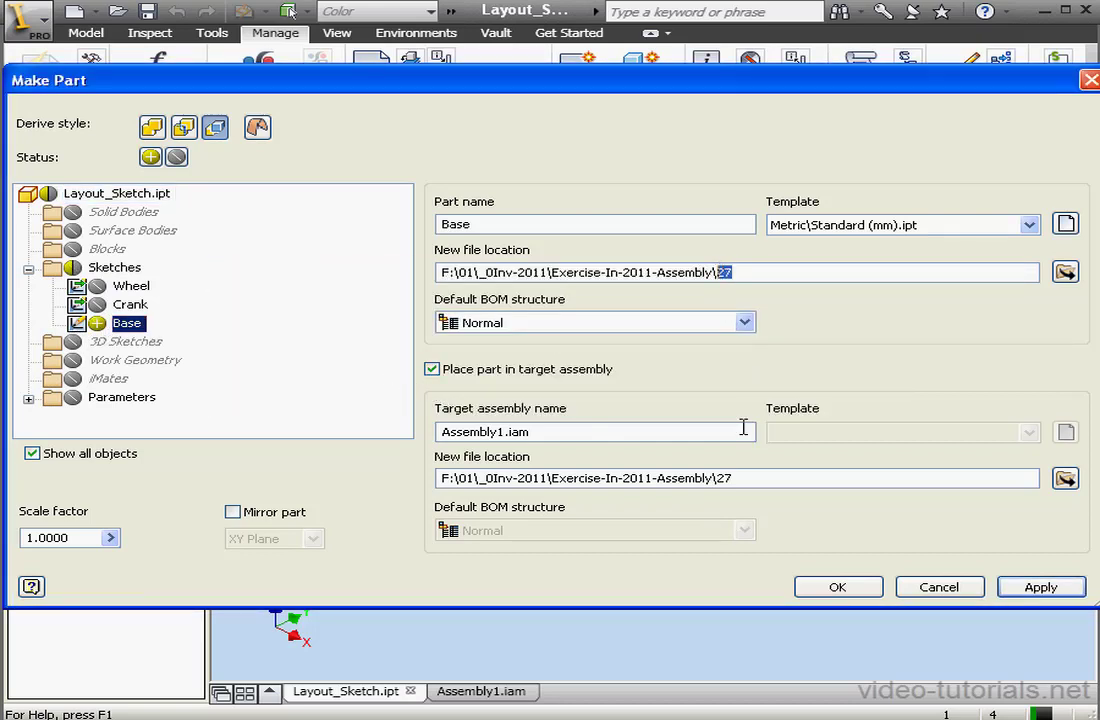
left_click(729, 478)
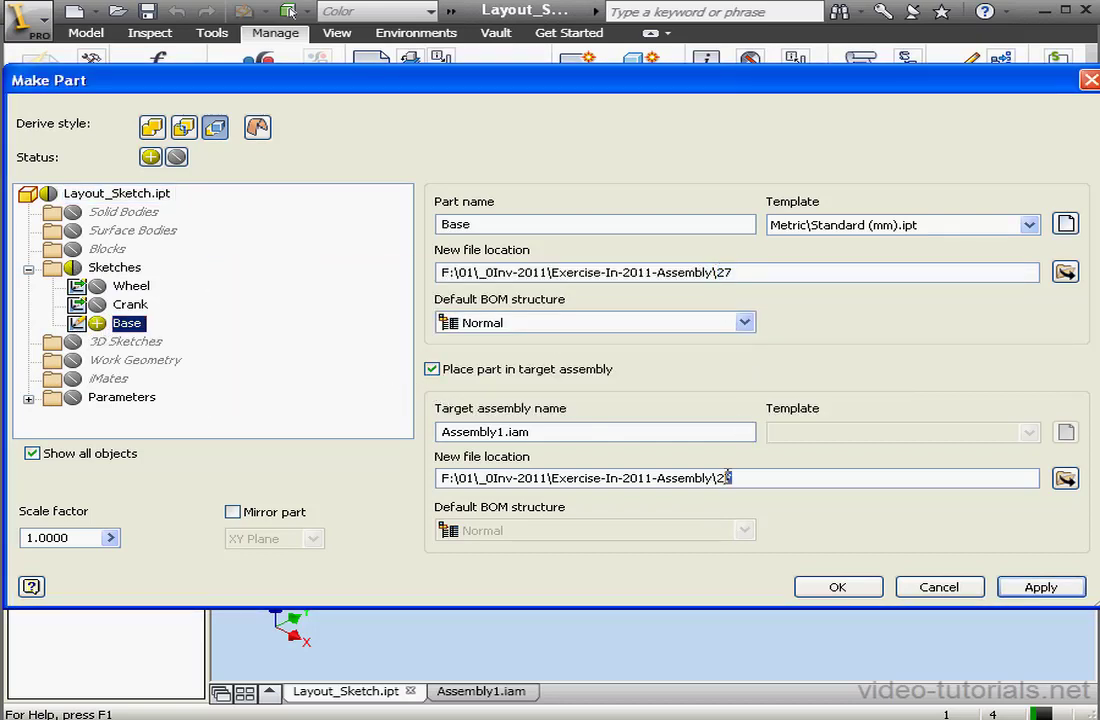
left_click(853, 590)
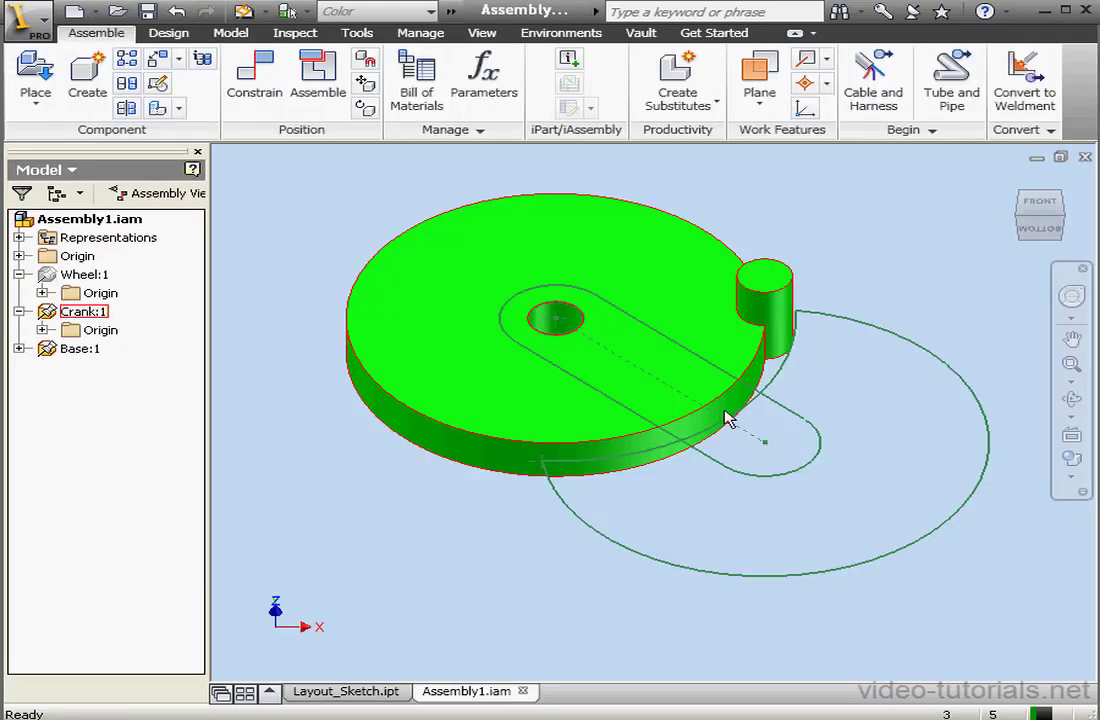
Hide Crank:1, then edit Base:1 and extrude its crescent profile 20 mm.
right_click(79, 318)
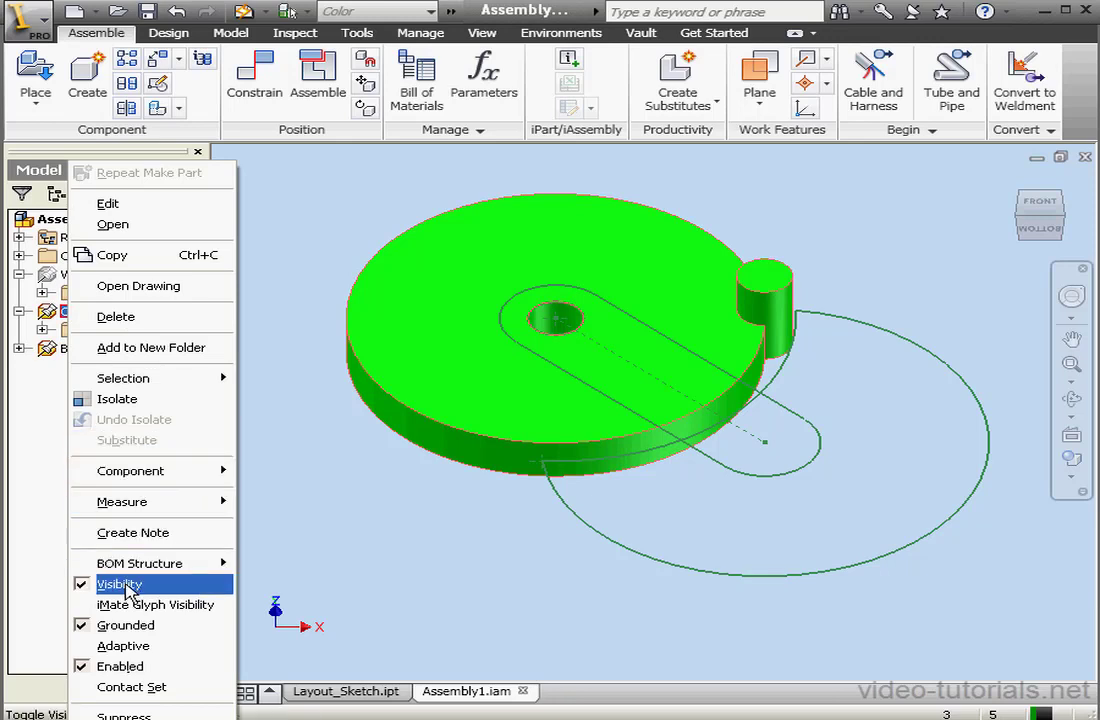
left_click(120, 584)
double_click(46, 350)
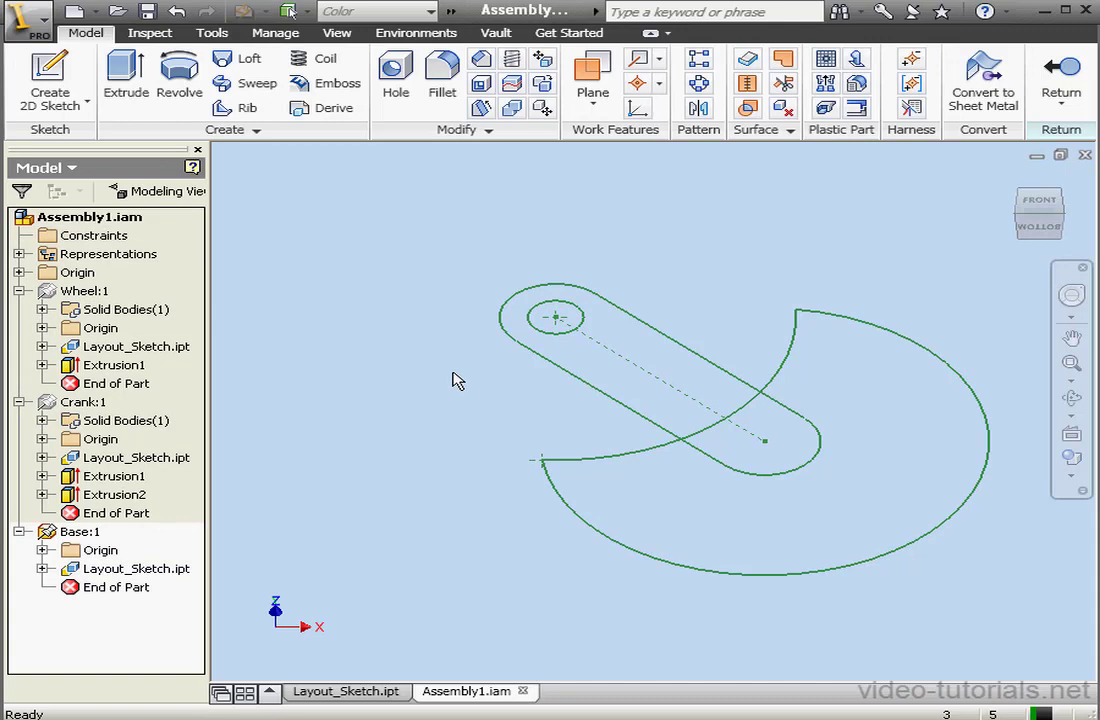
left_click(125, 72)
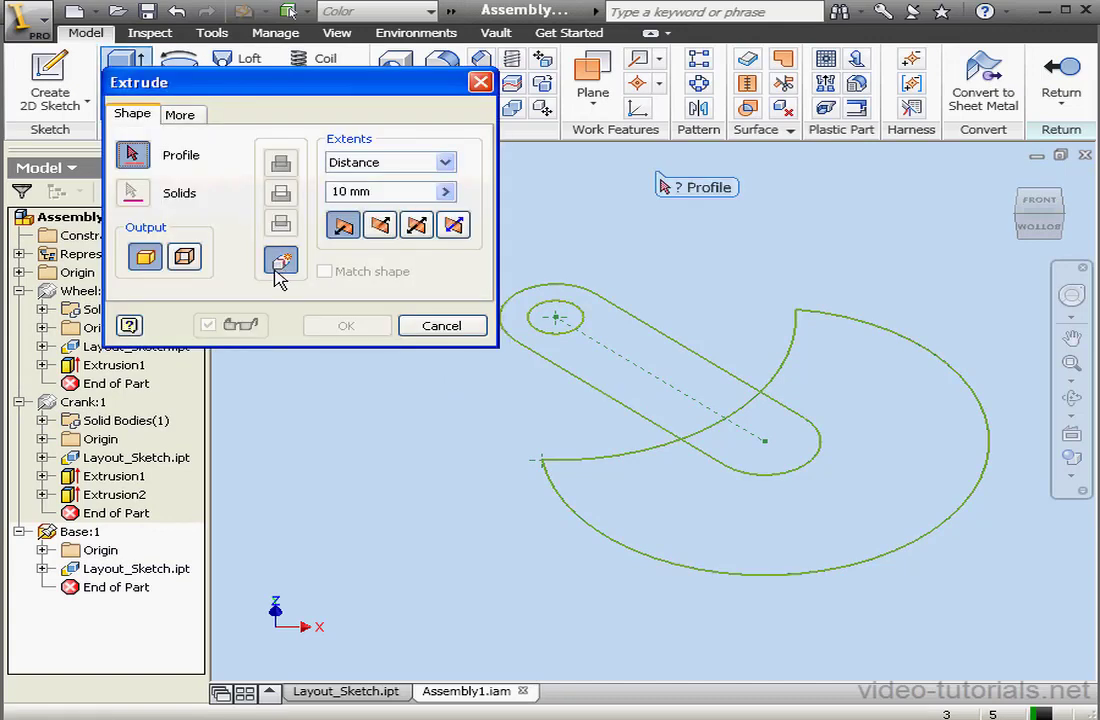
left_click(624, 508)
left_click(333, 191)
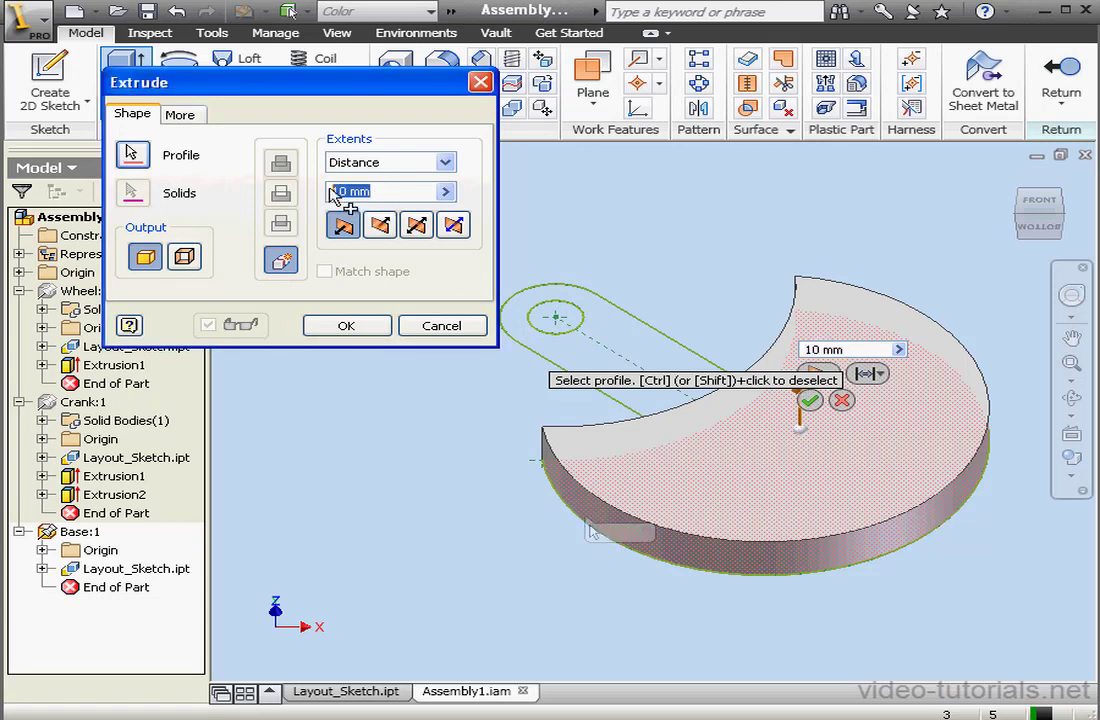
type("20")
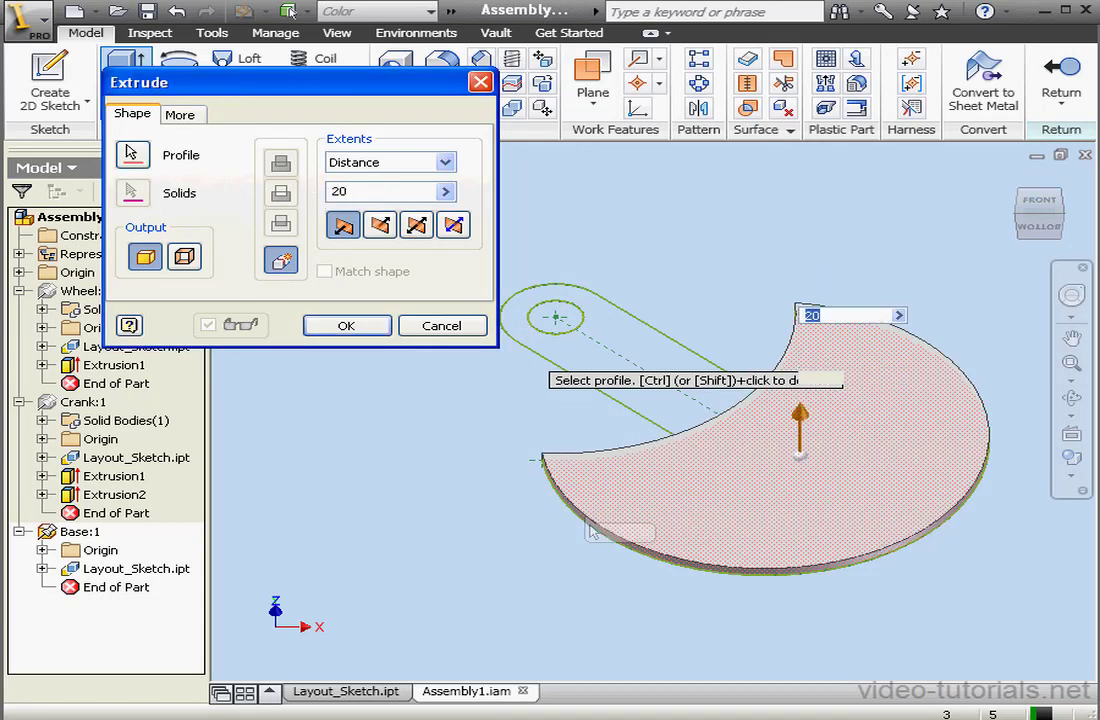
left_click(330, 325)
Show the Base sketch and extrude the slot-shaped arm 10 mm downward.
left_click(42, 569)
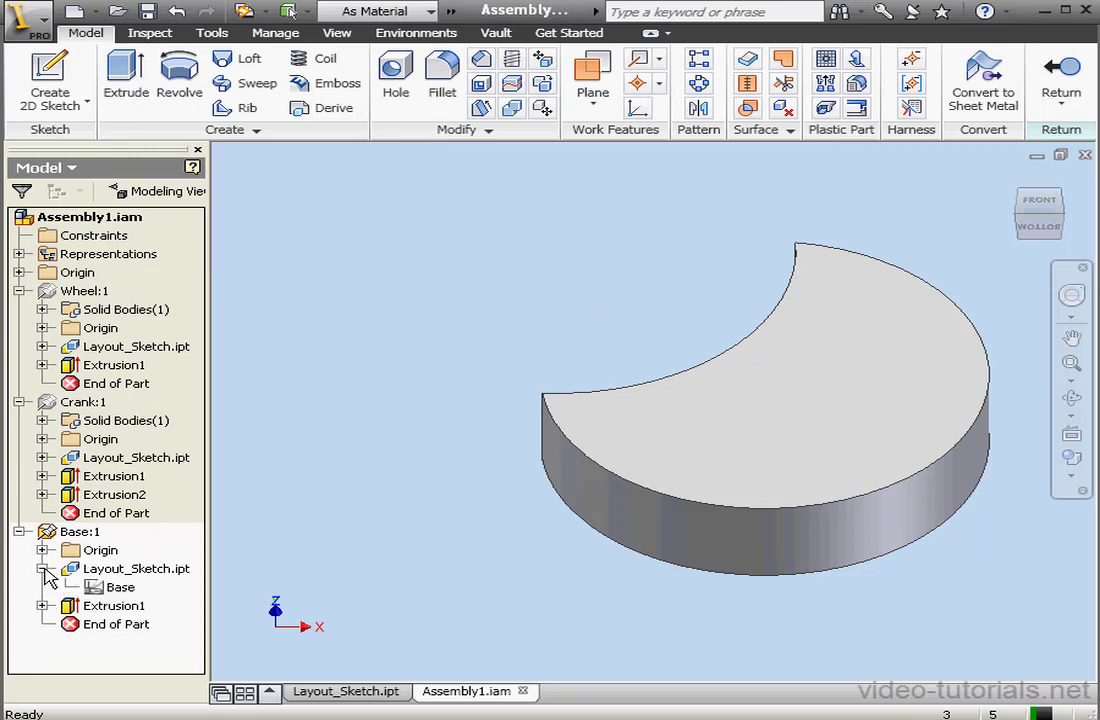
right_click(104, 592)
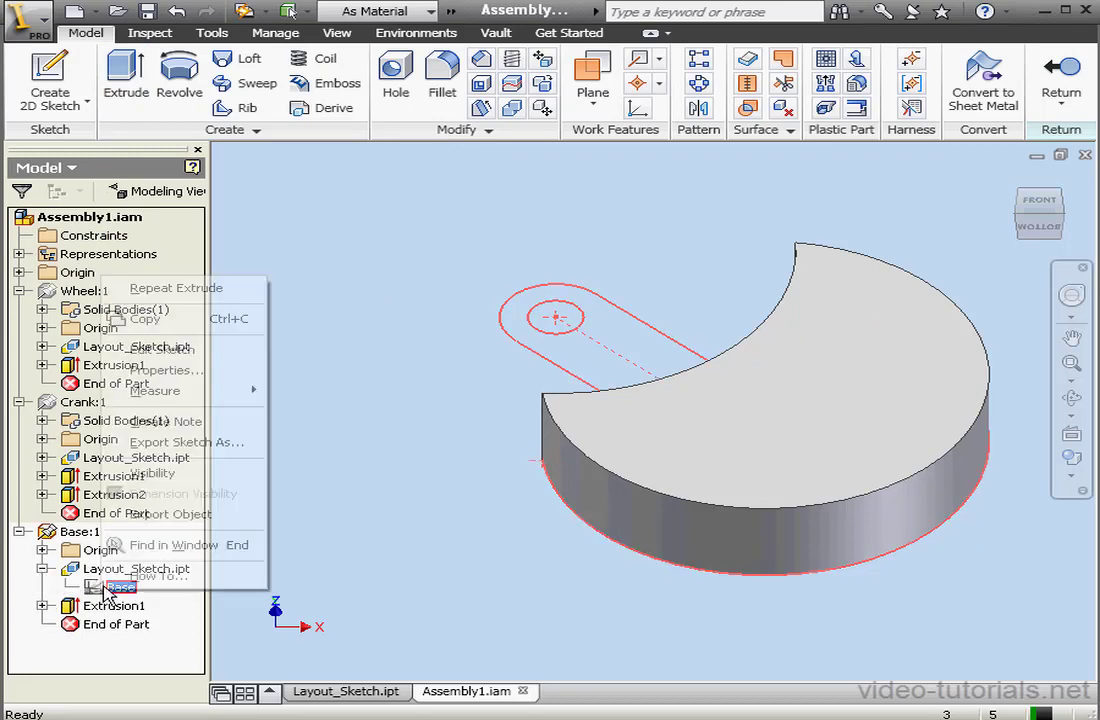
left_click(172, 472)
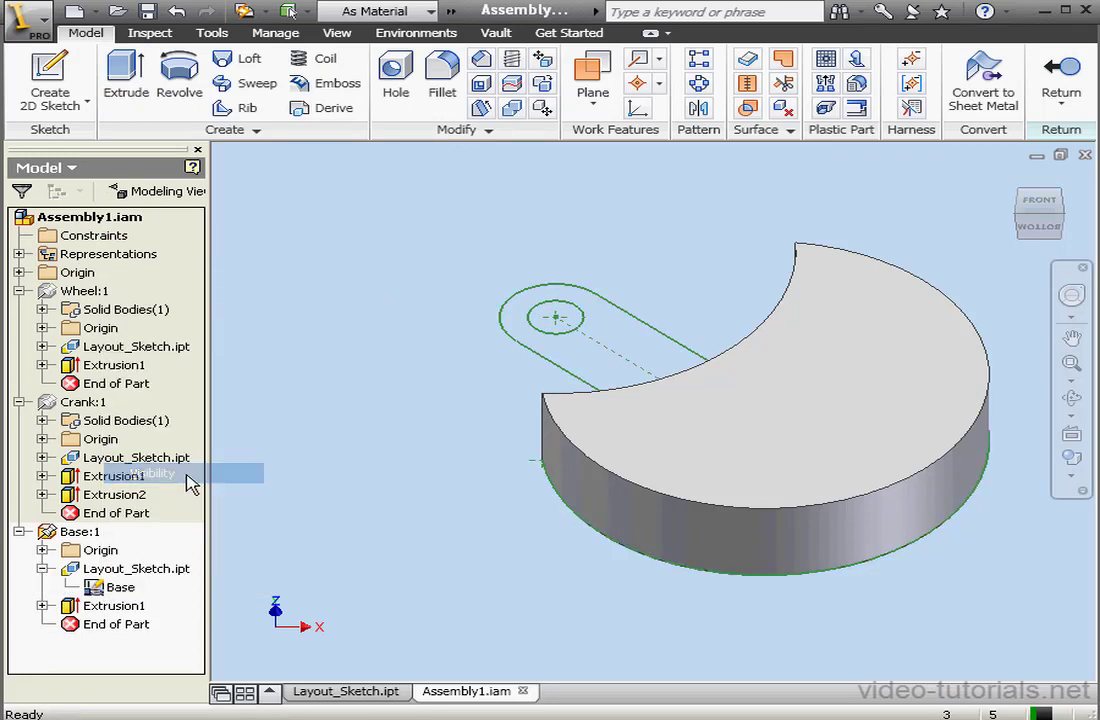
left_click(124, 75)
left_click(614, 366)
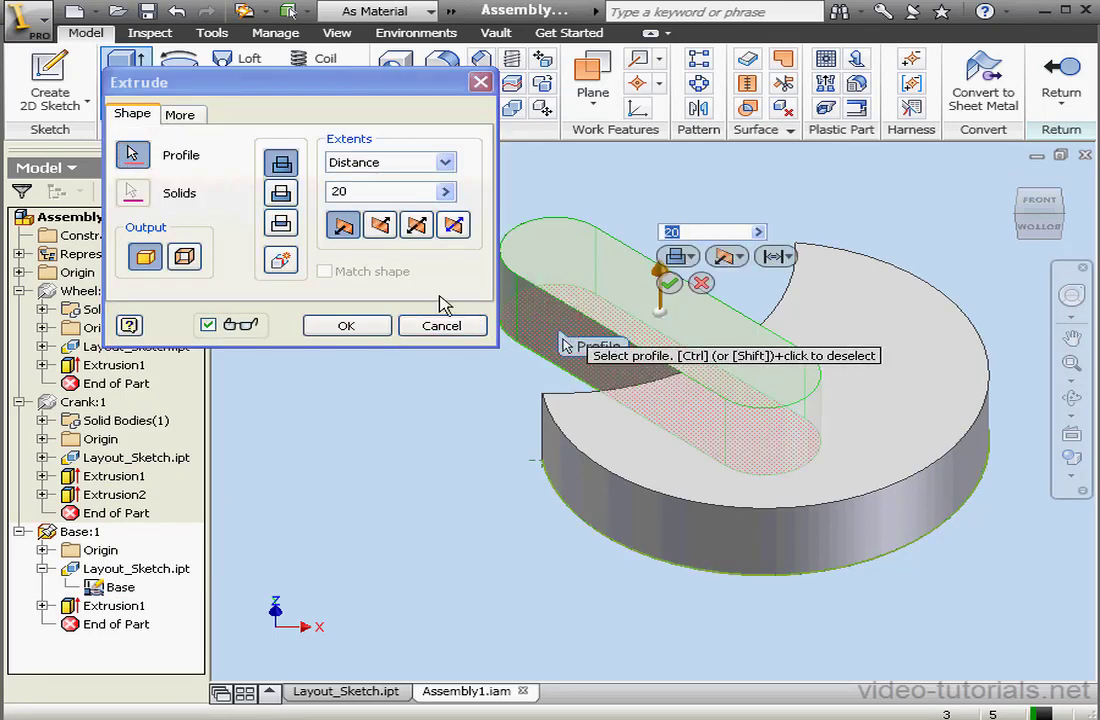
left_click(366, 192)
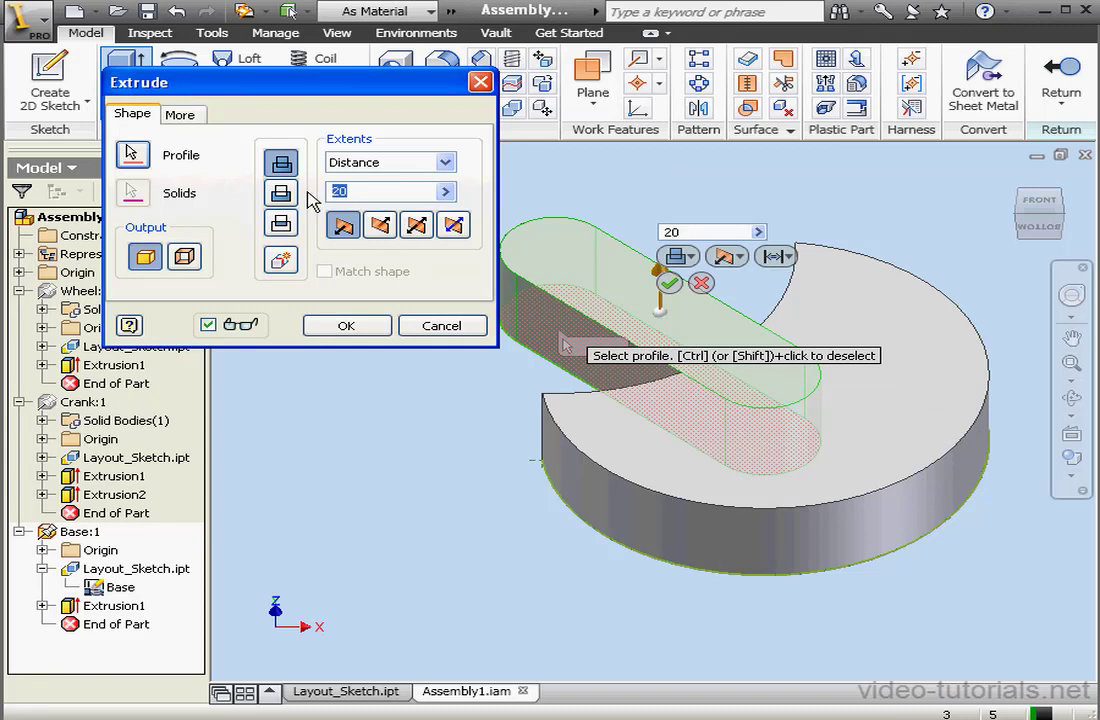
type("10")
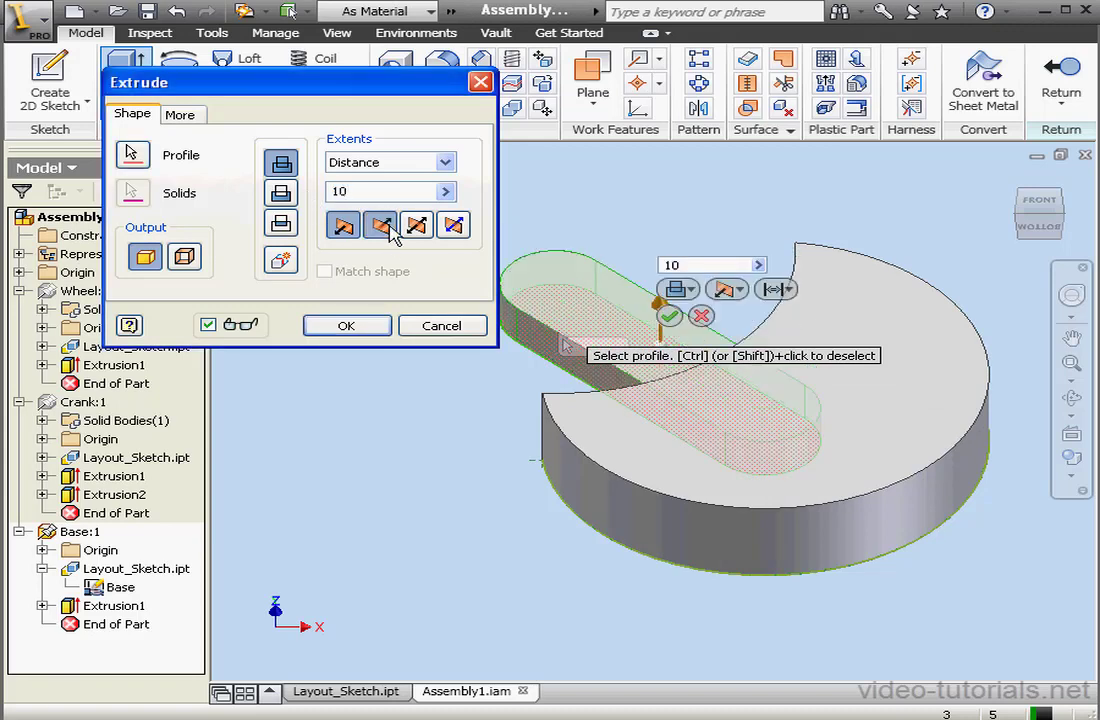
left_click(389, 227)
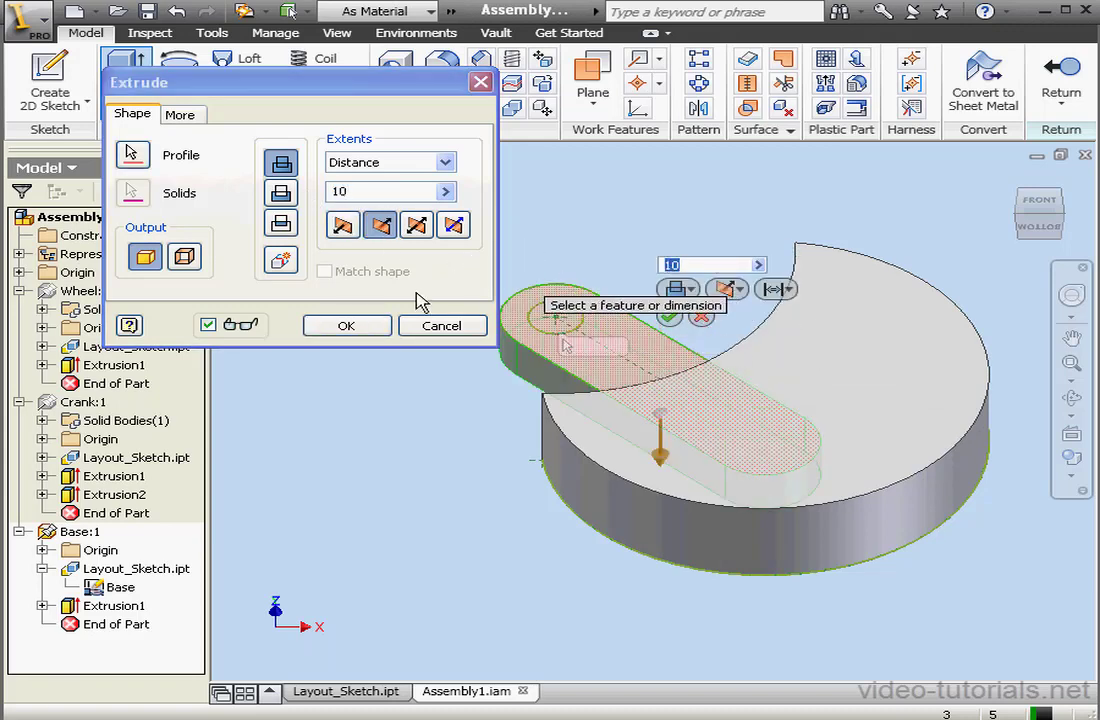
left_click(352, 328)
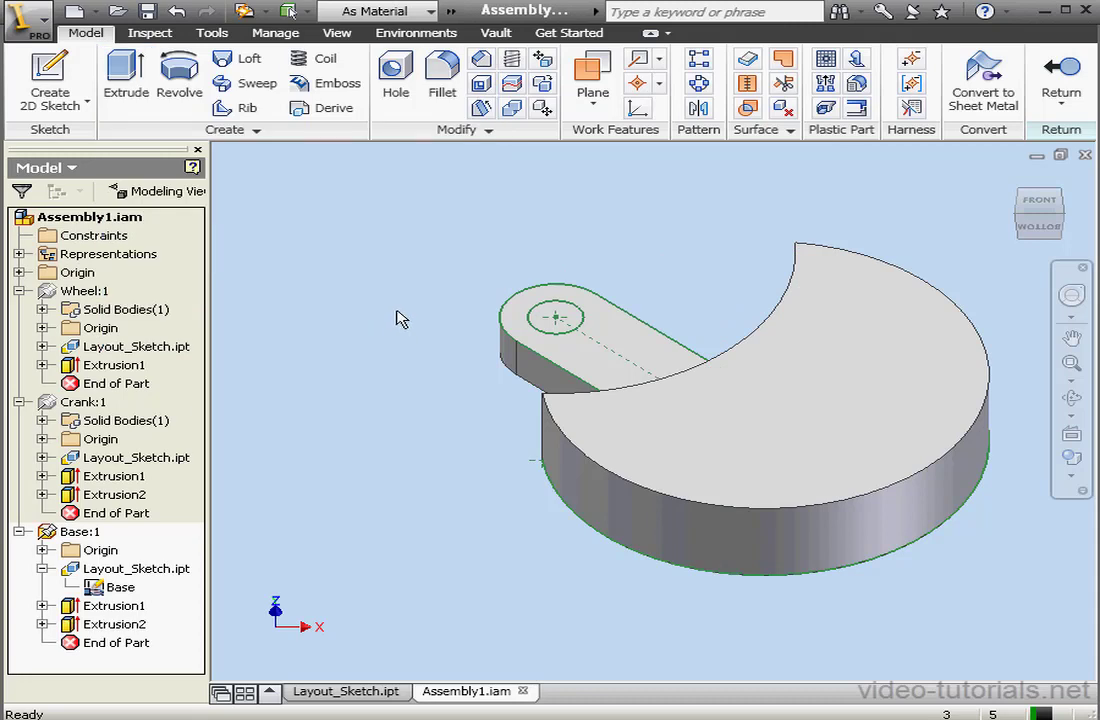
Extrude the small circle into a 10 mm cylindrical boss.
left_click(126, 84)
left_click(555, 322)
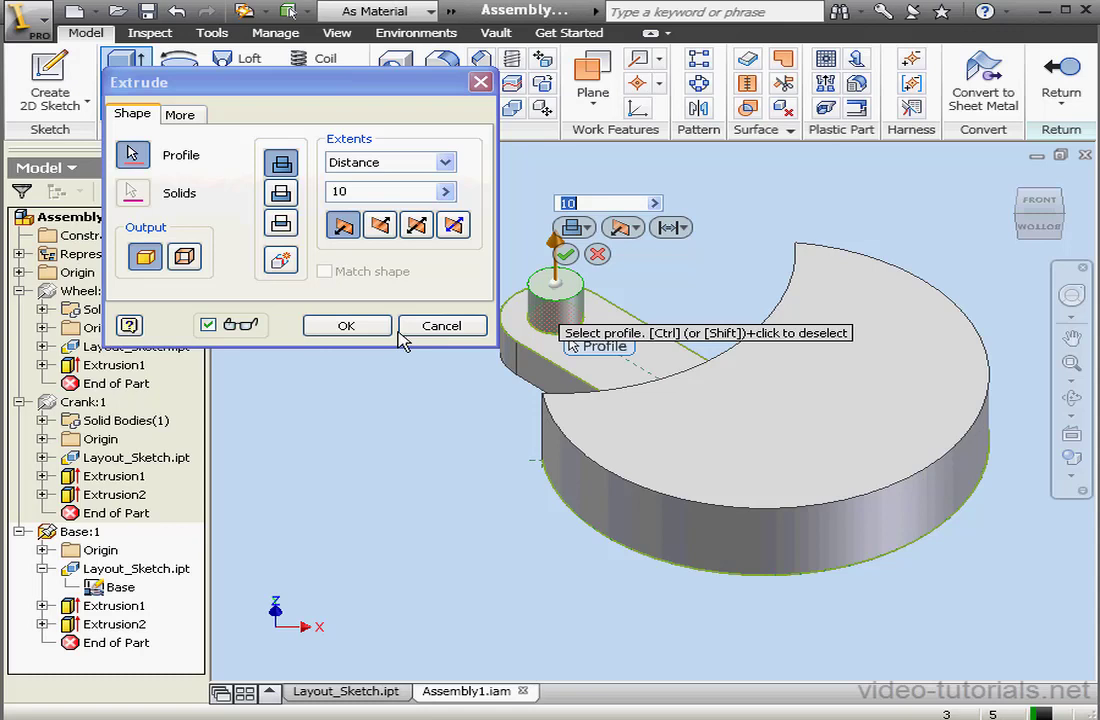
left_click(349, 327)
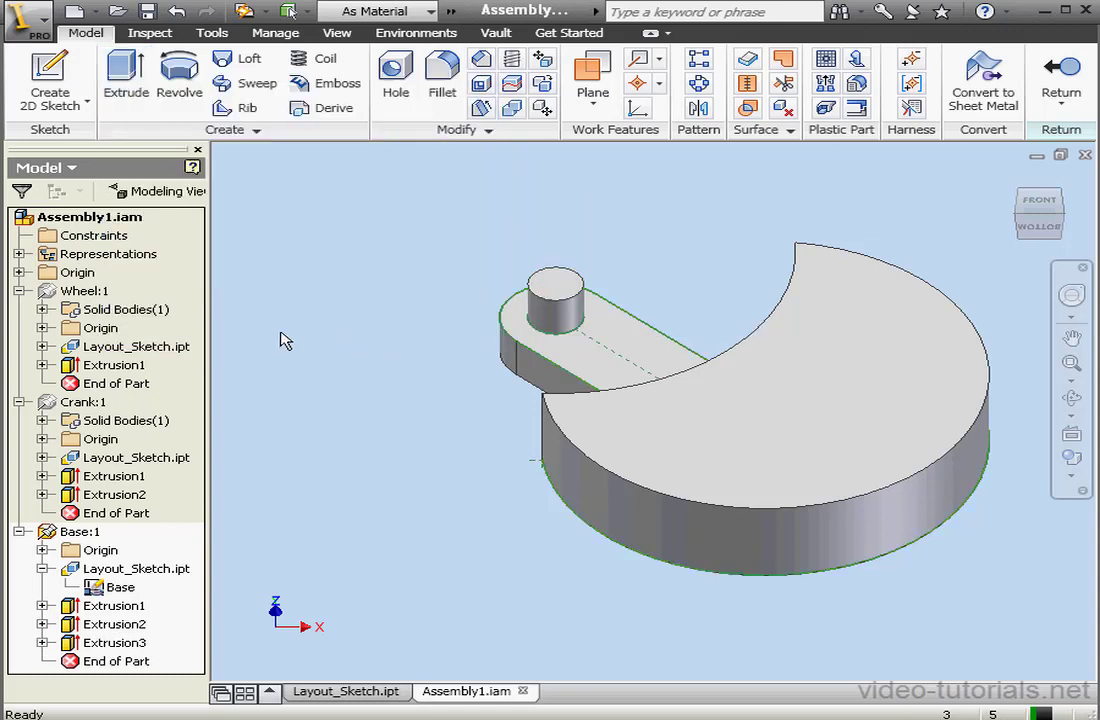
Colour the Base part Blue and hide the Base sketch.
left_click(430, 11)
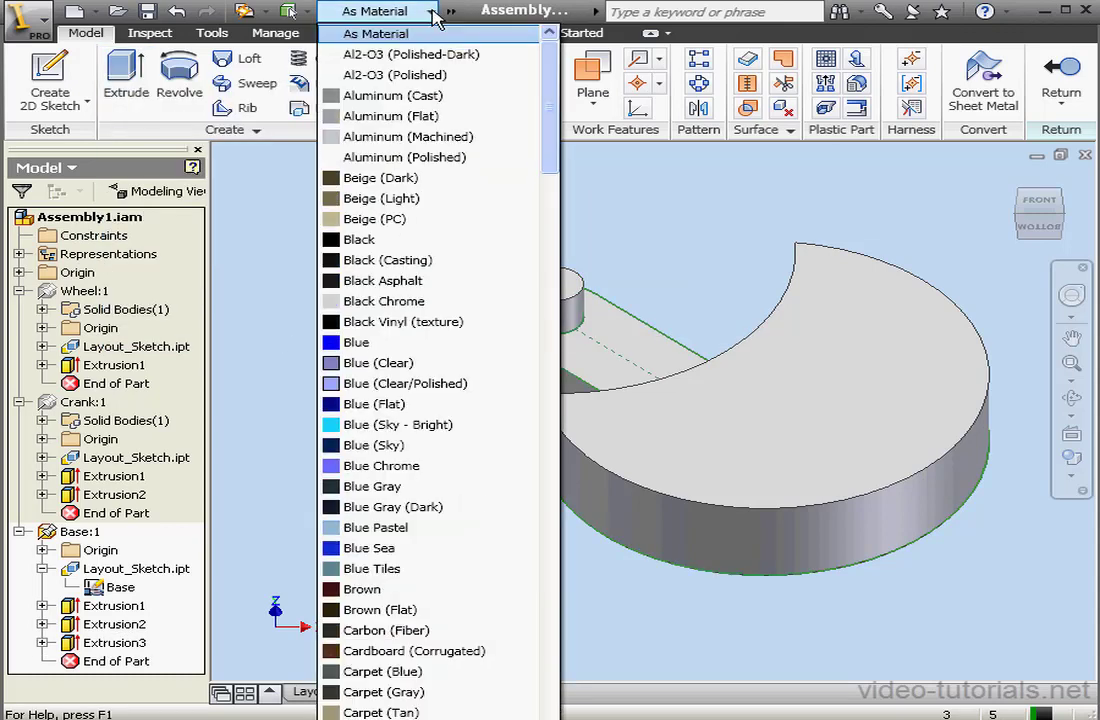
left_click(362, 342)
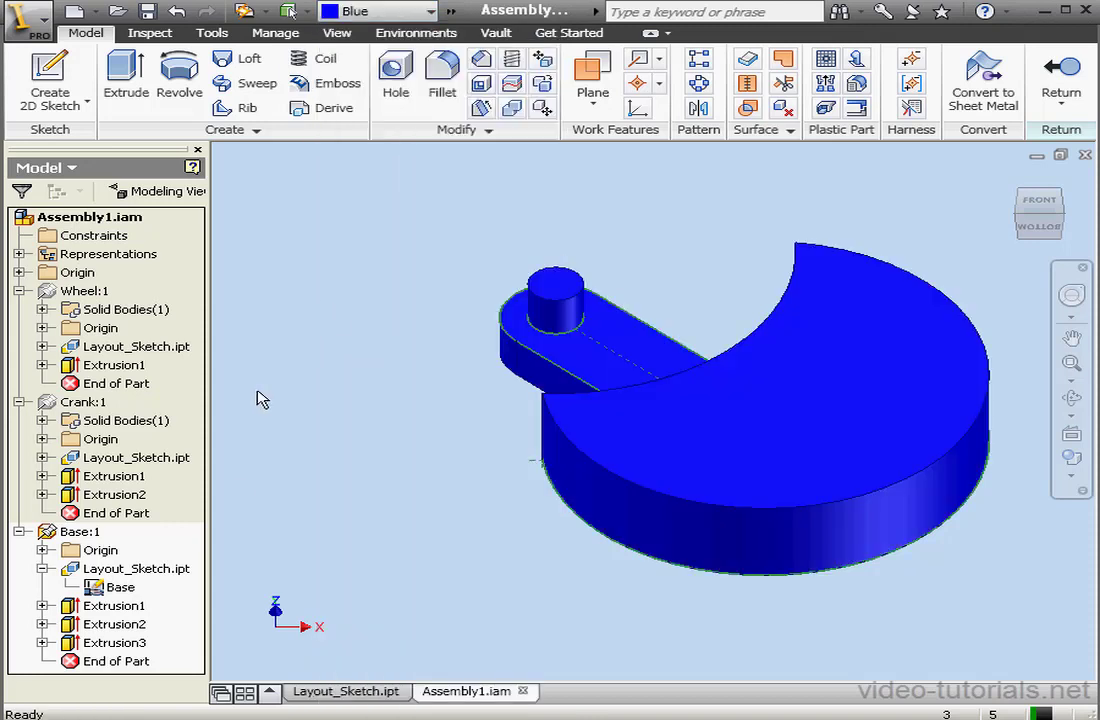
right_click(120, 593)
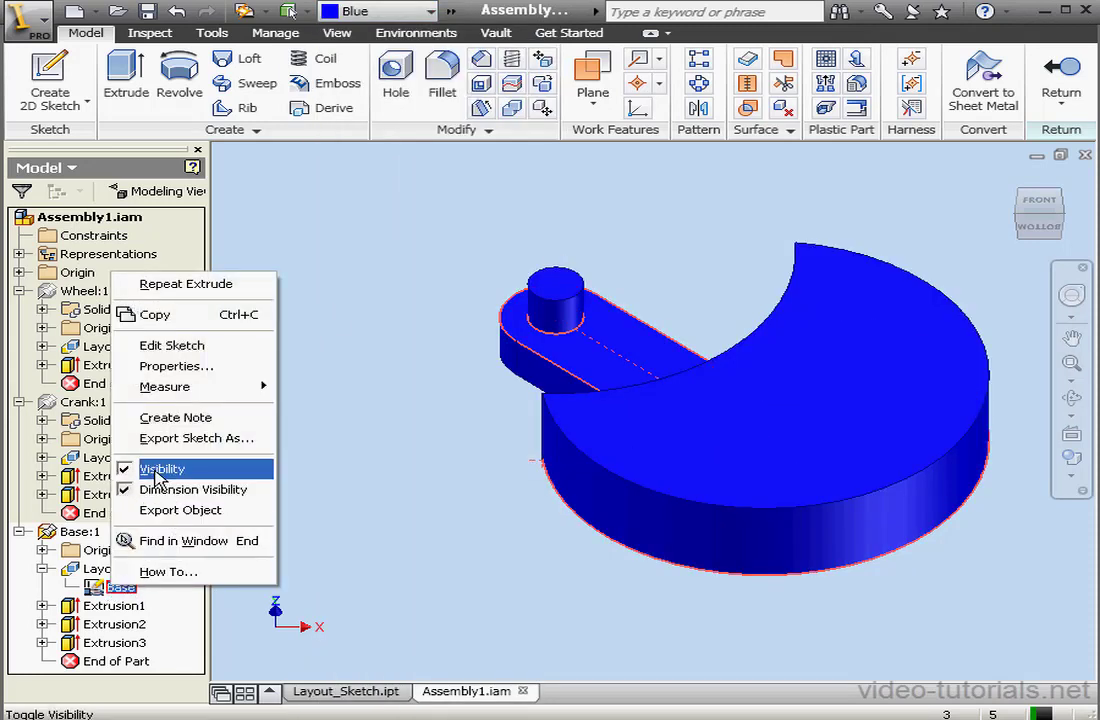
left_click(145, 471)
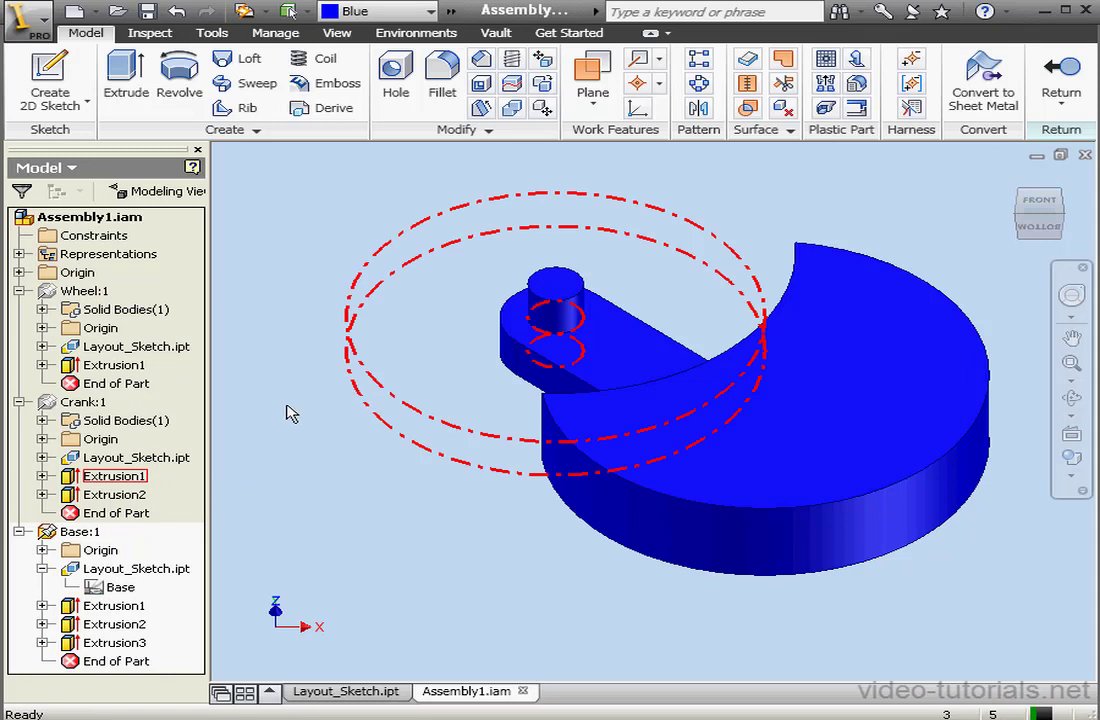
Return to Assembly1, then make the green Crank part visible and unground it.
left_click(1058, 82)
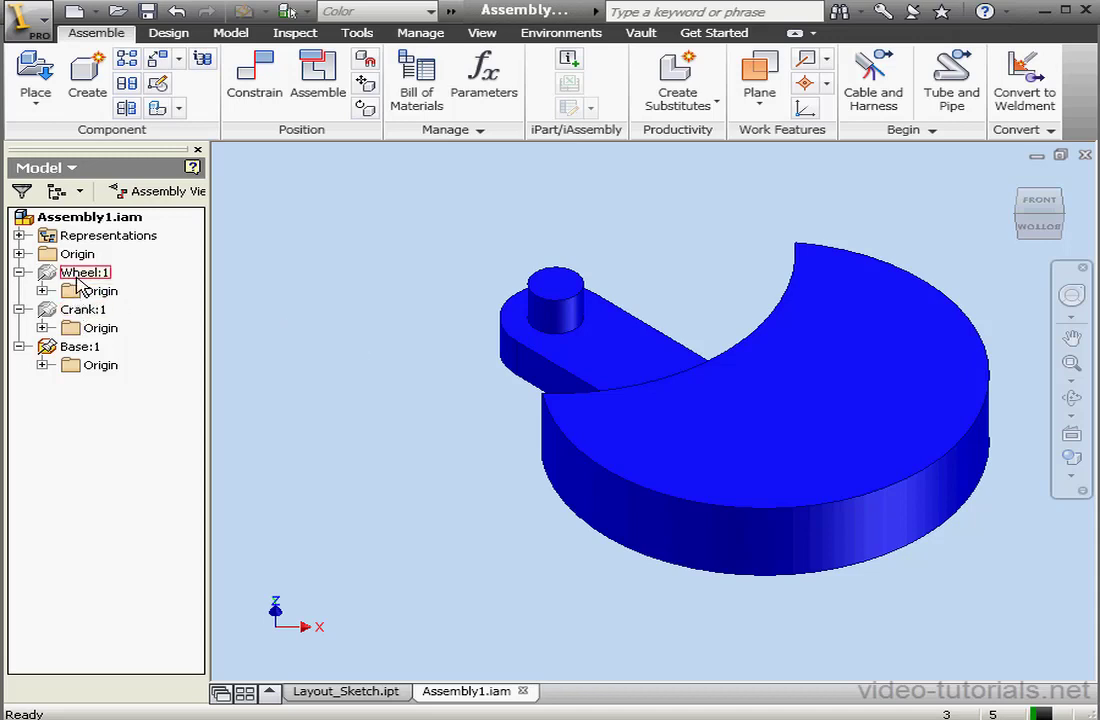
right_click(72, 318)
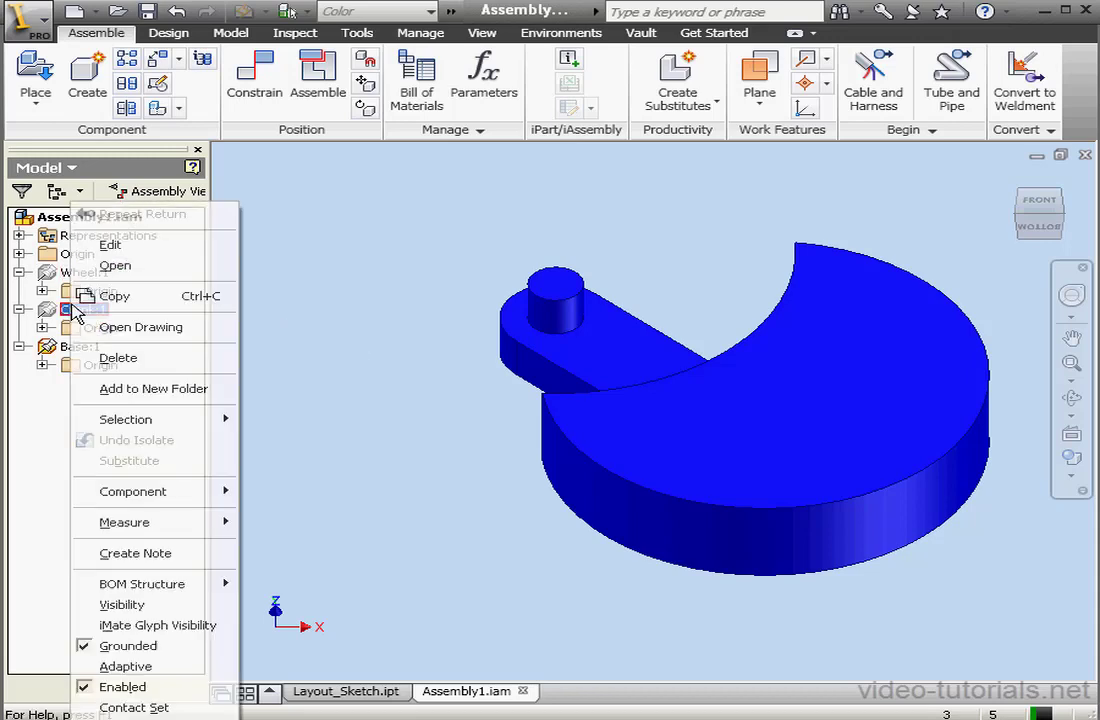
left_click(155, 605)
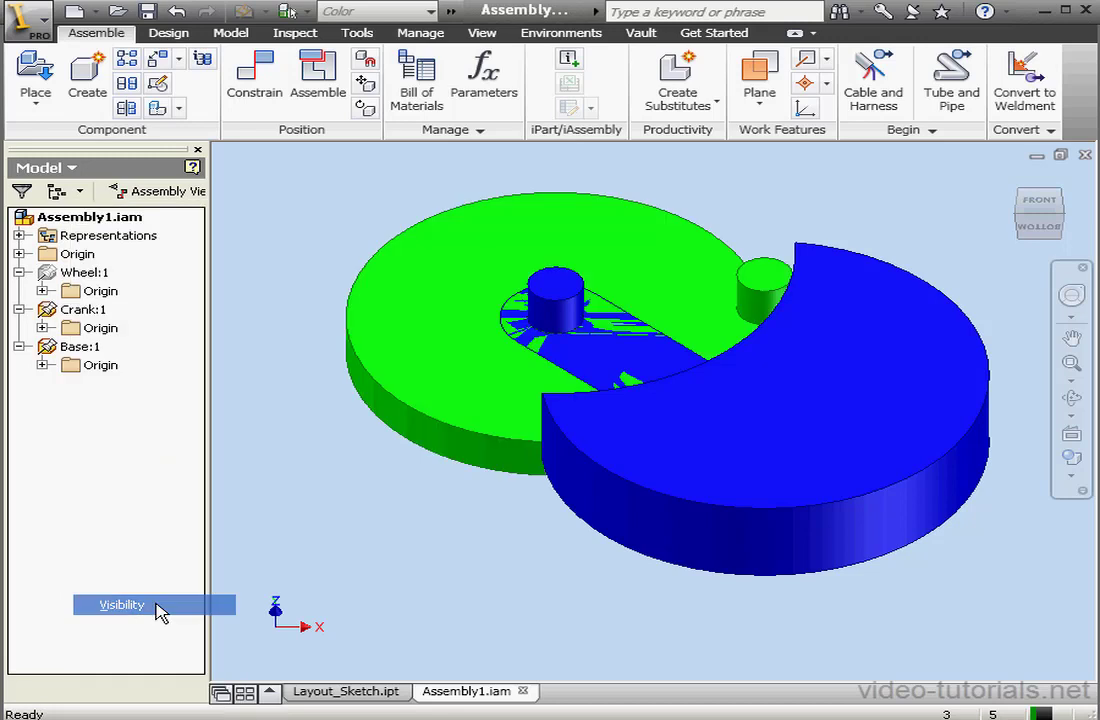
right_click(68, 309)
left_click(110, 625)
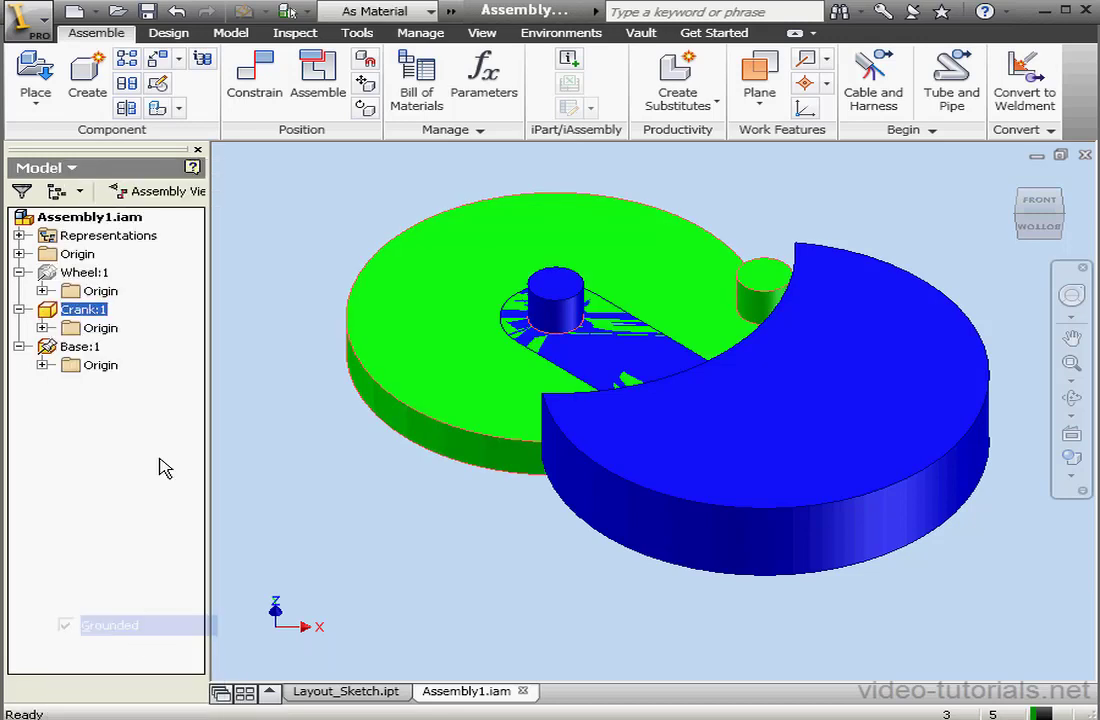
Unground the Wheel part and drag the green, blue and black parts apart.
right_click(70, 272)
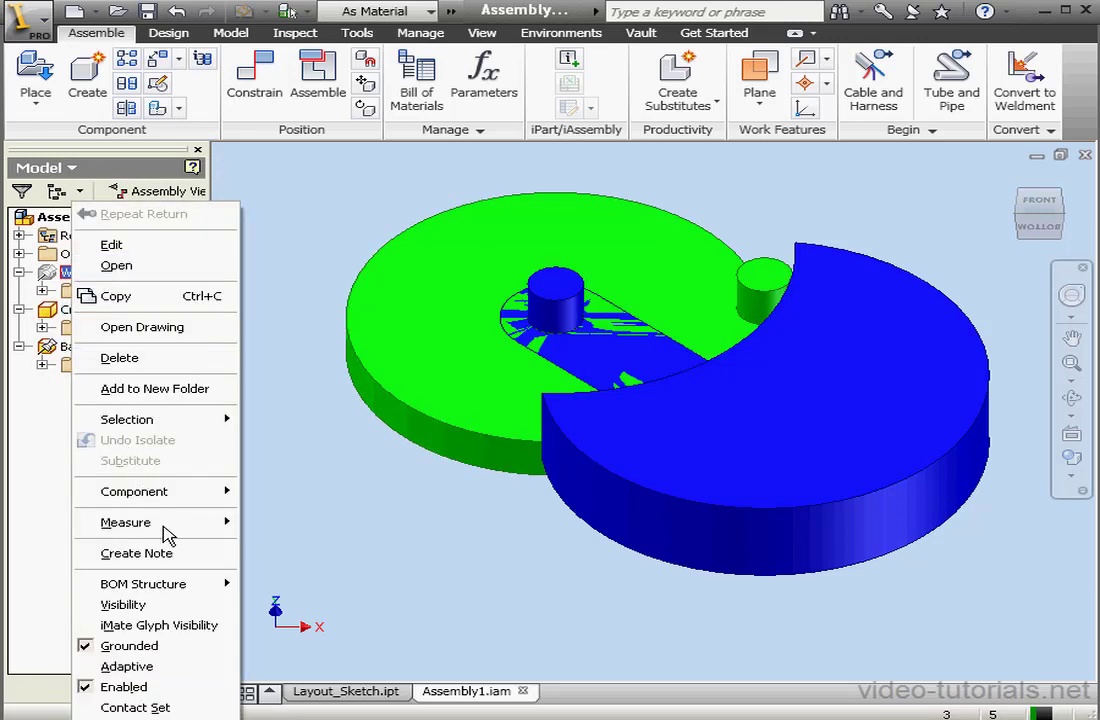
left_click(164, 603)
right_click(87, 279)
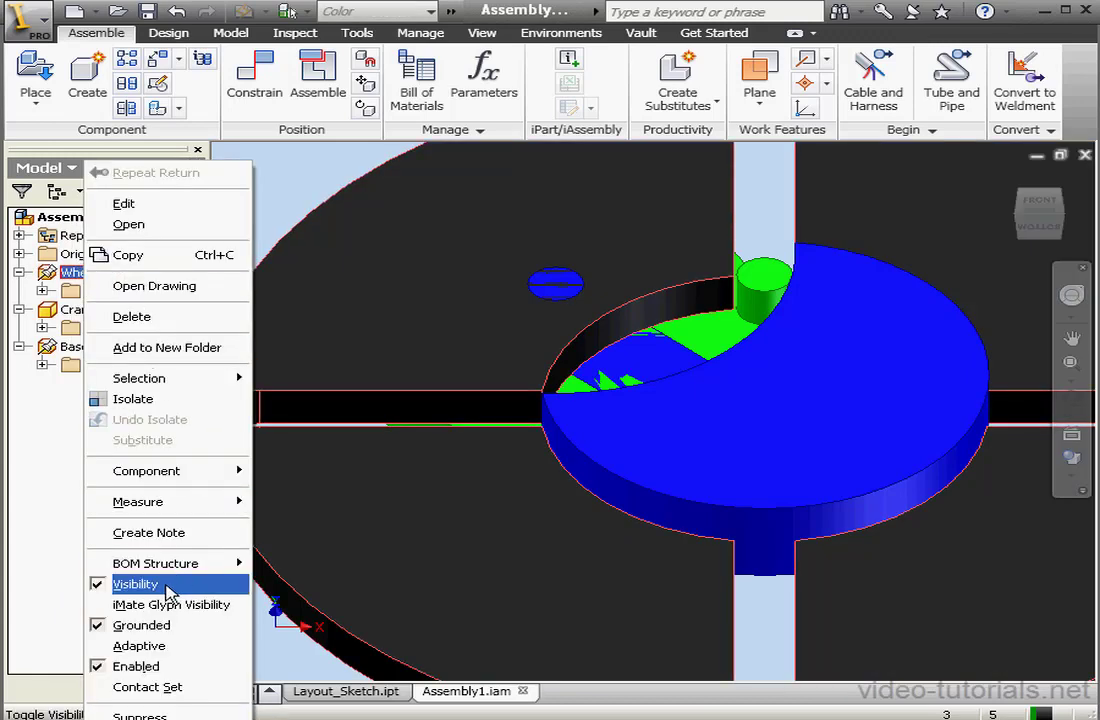
left_click(158, 626)
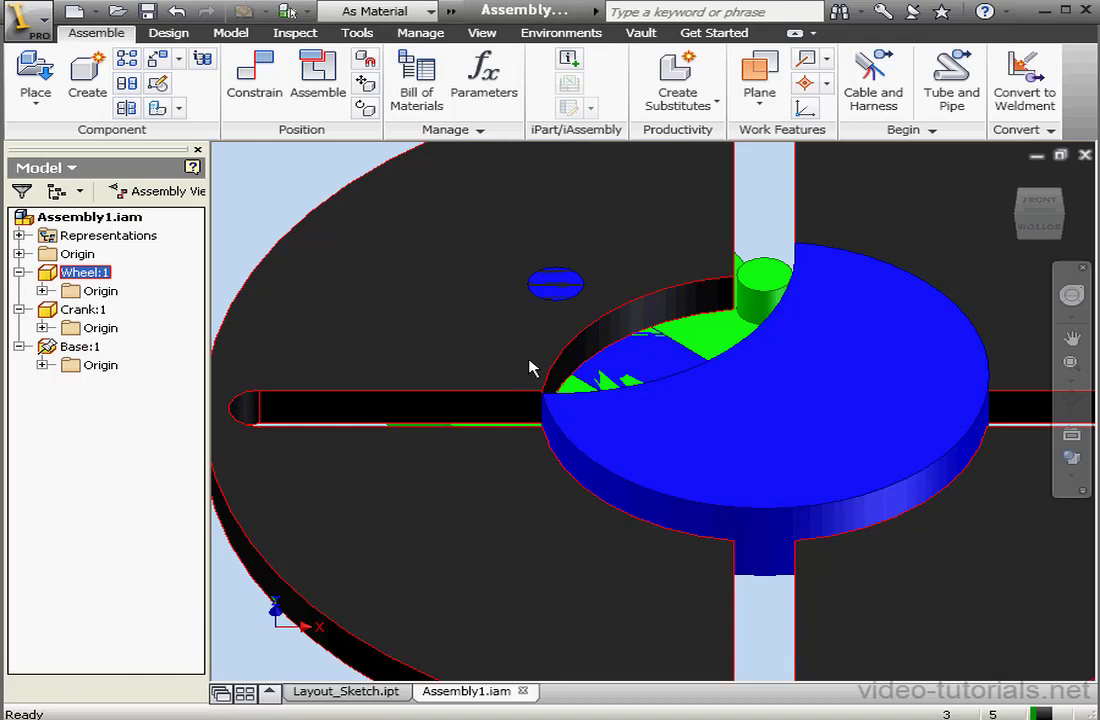
scroll(855, 467, "down", 3)
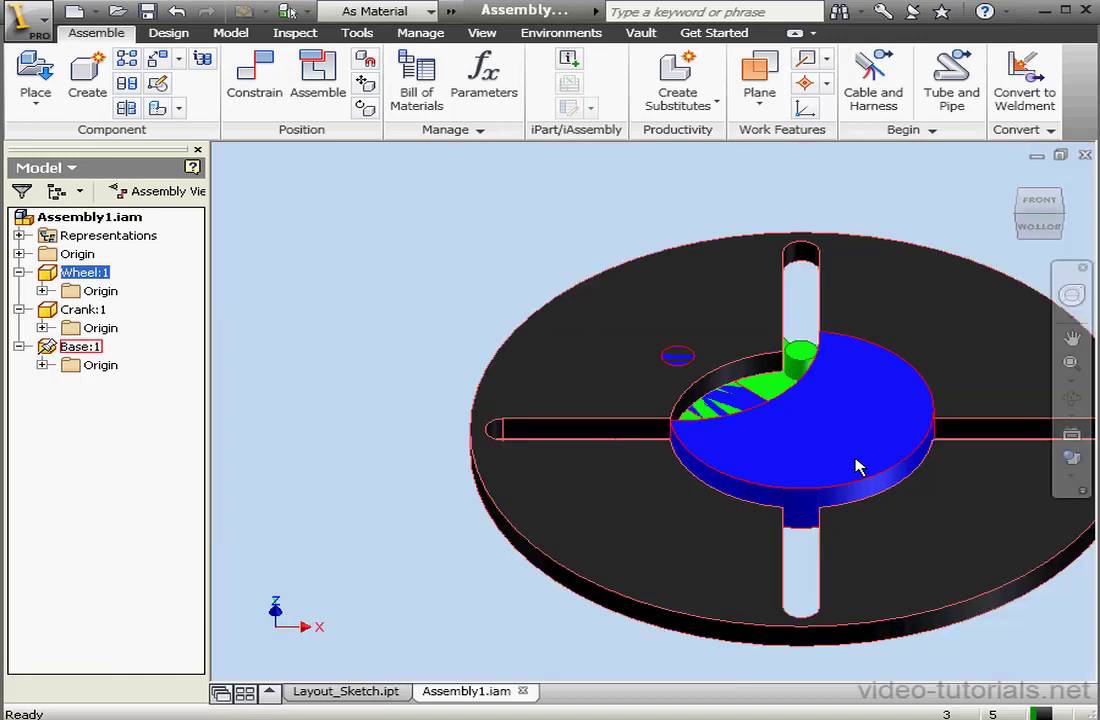
left_click_drag(854, 464, 445, 328)
left_click_drag(640, 385, 707, 268)
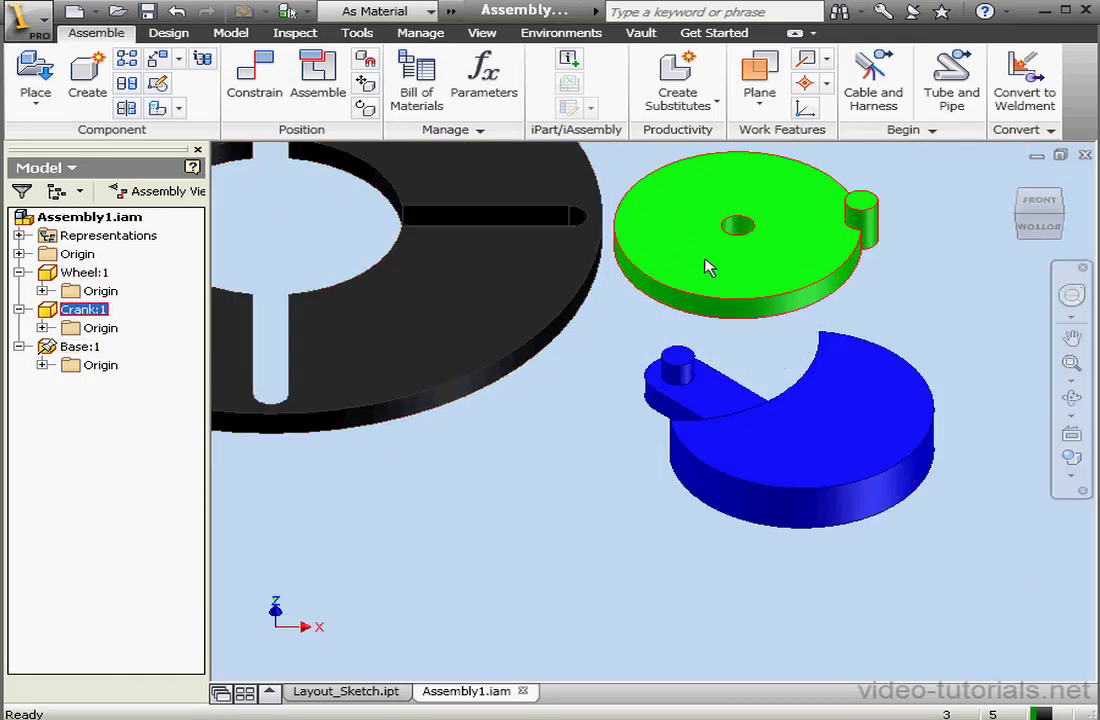
Insert the green Crank's hole onto the blue Base's pin with opposed orientation.
left_click(255, 78)
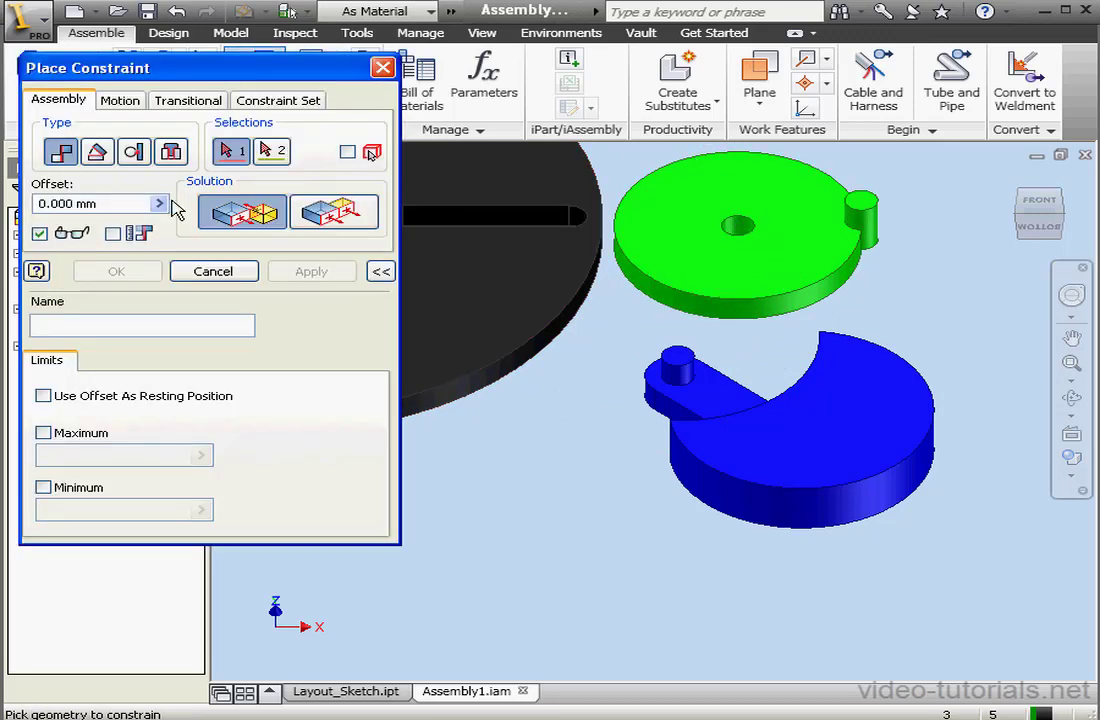
left_click(172, 156)
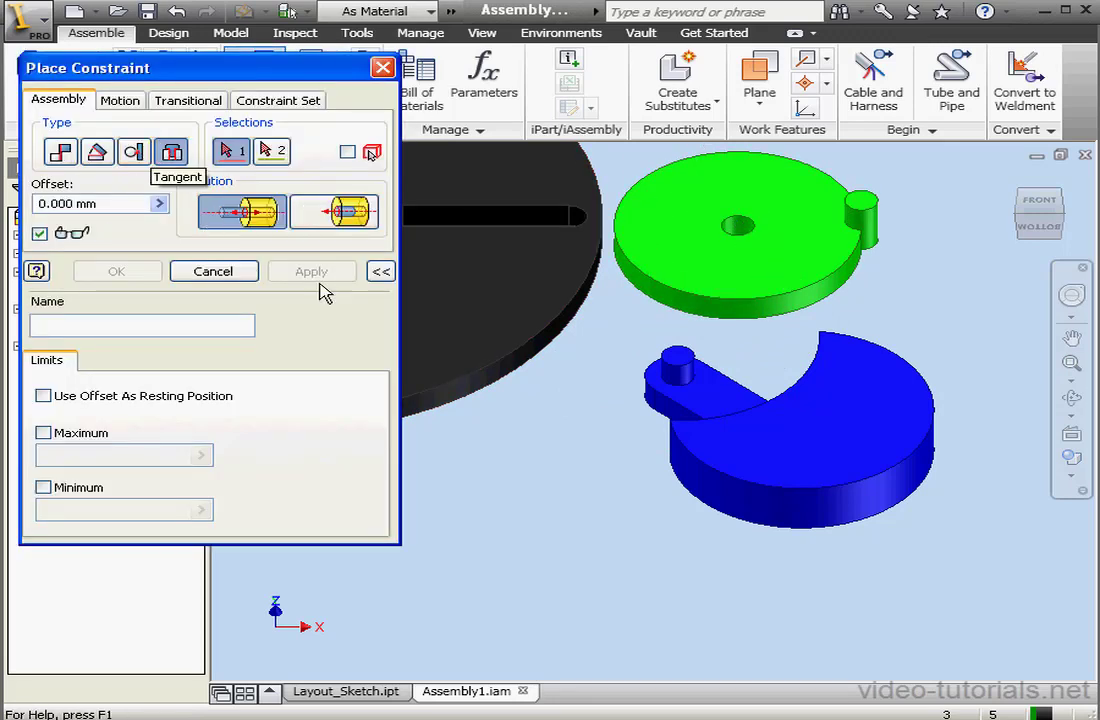
left_click(762, 247)
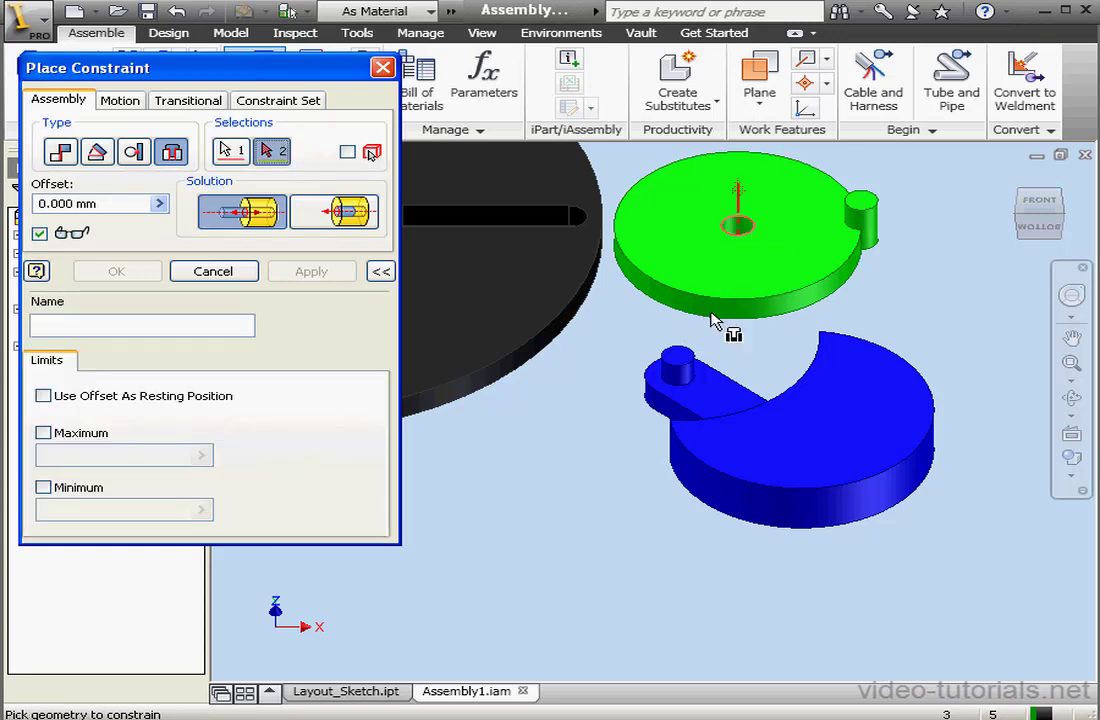
left_click(688, 370)
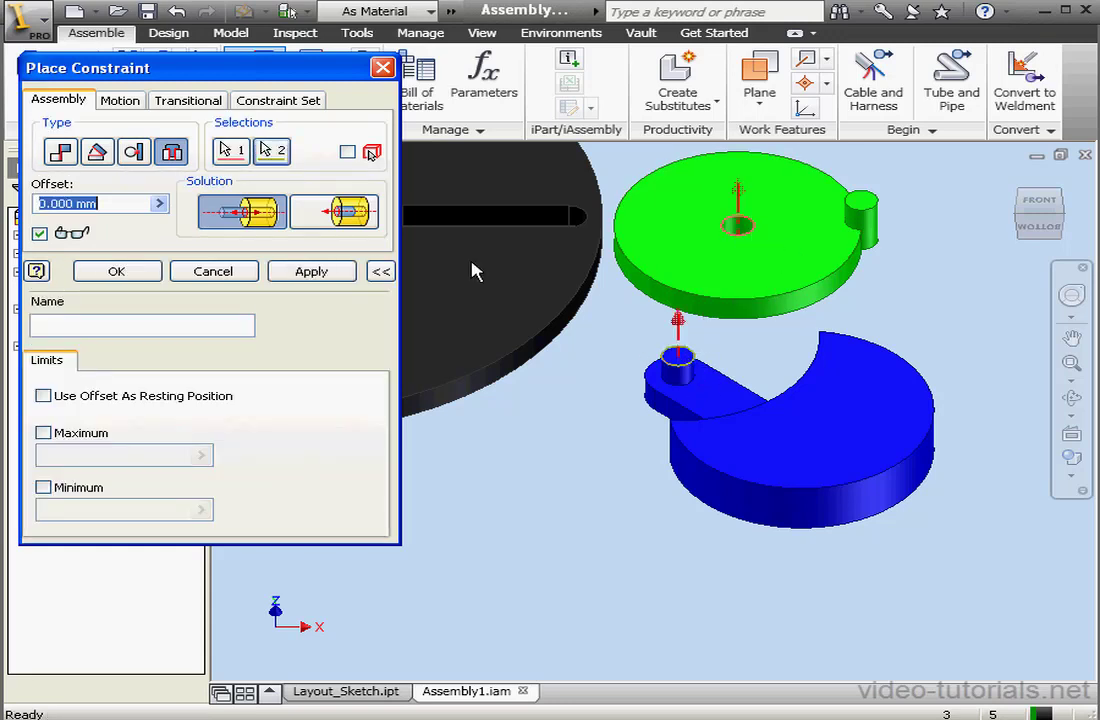
left_click(334, 211)
left_click(312, 271)
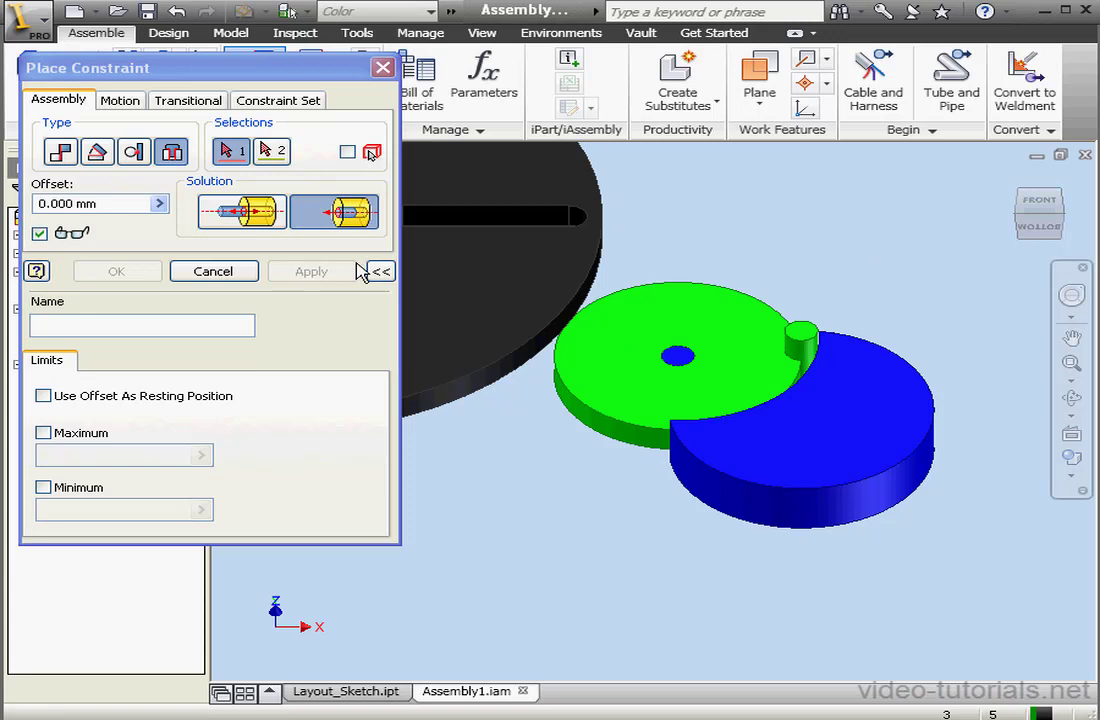
Insert the blue disc's circular edge into the black part's central hole.
left_click_drag(260, 67, 414, 64)
left_click(385, 275)
left_click(884, 477)
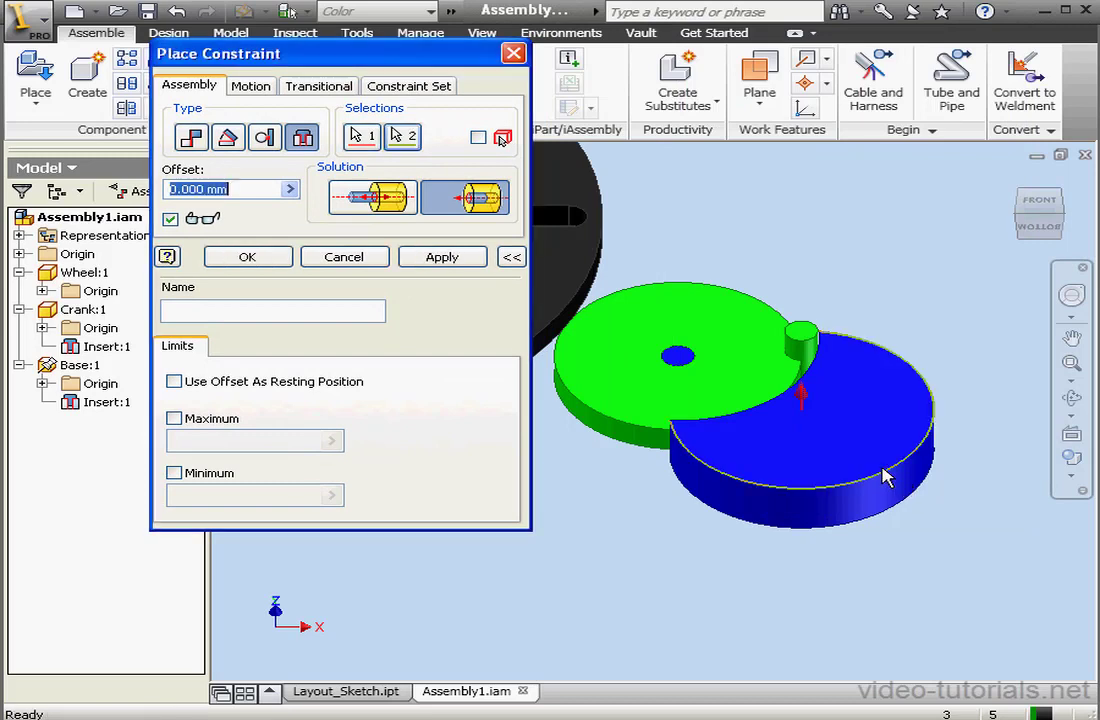
left_click(443, 258)
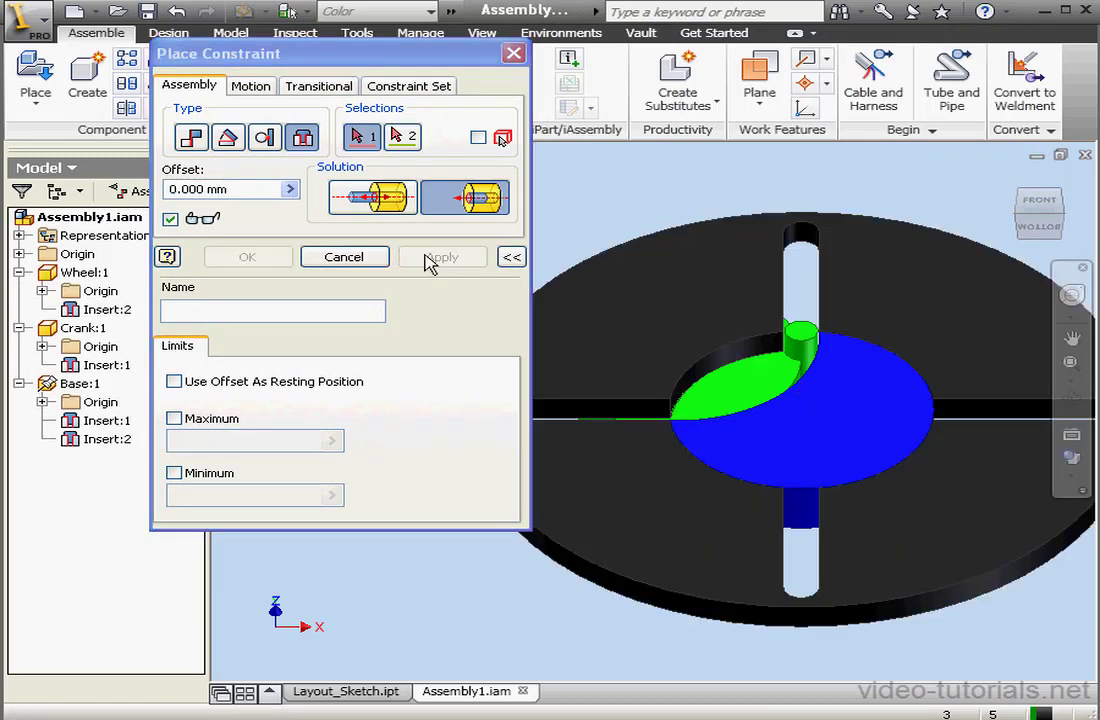
Close the constraint tool, recentre the assembly and turn the crank to test its motion.
left_click(356, 260)
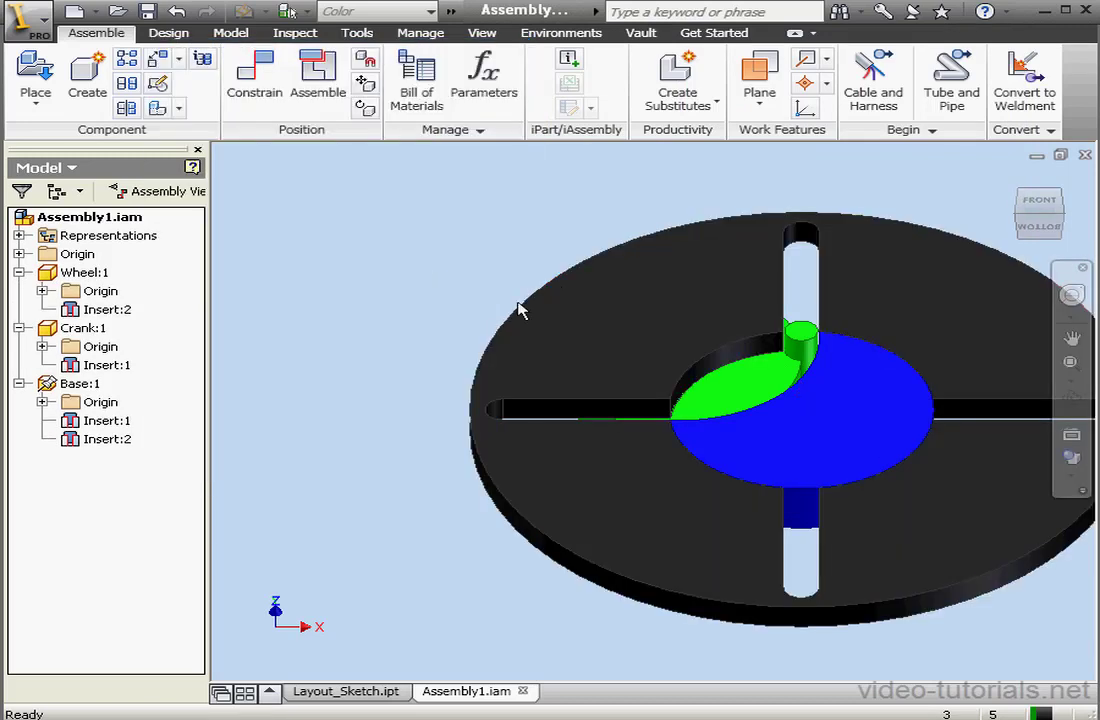
left_click(1072, 338)
left_click_drag(965, 385, 753, 408)
left_click(1072, 340)
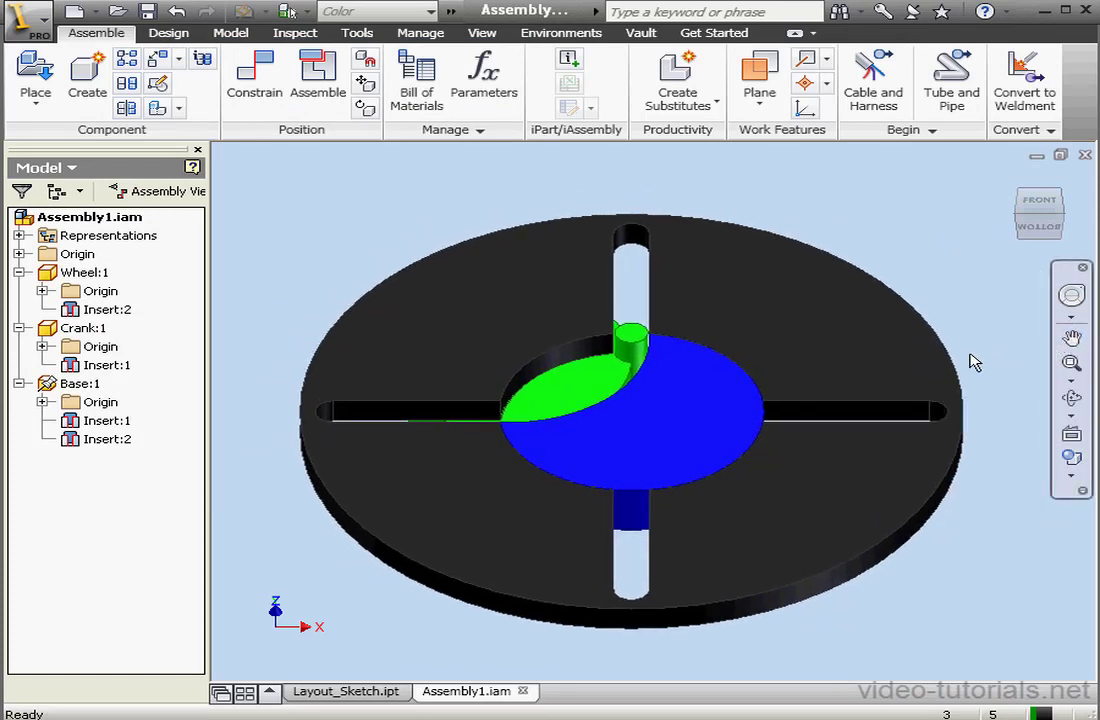
mouse_move(633, 337)
left_mouse_down()
mouse_move(513, 280)
mouse_move(624, 297)
mouse_move(628, 343)
mouse_move(630, 334)
left_mouse_up()
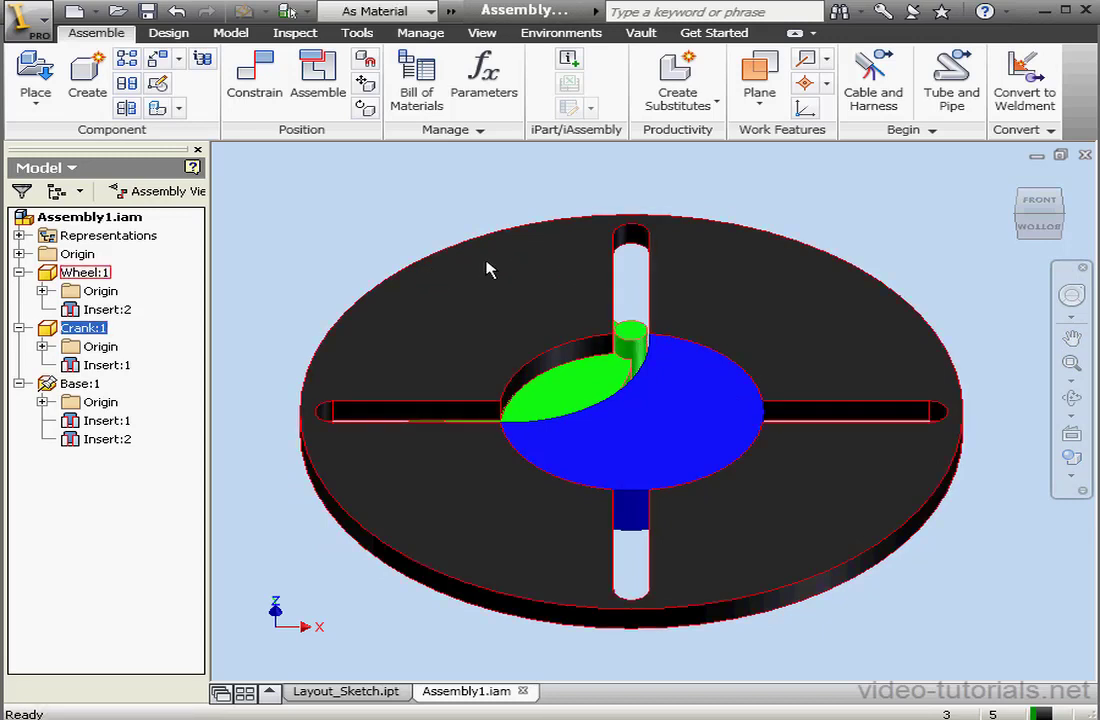
Add Crank:1 and Wheel:1 to the contact set.
right_click(85, 328)
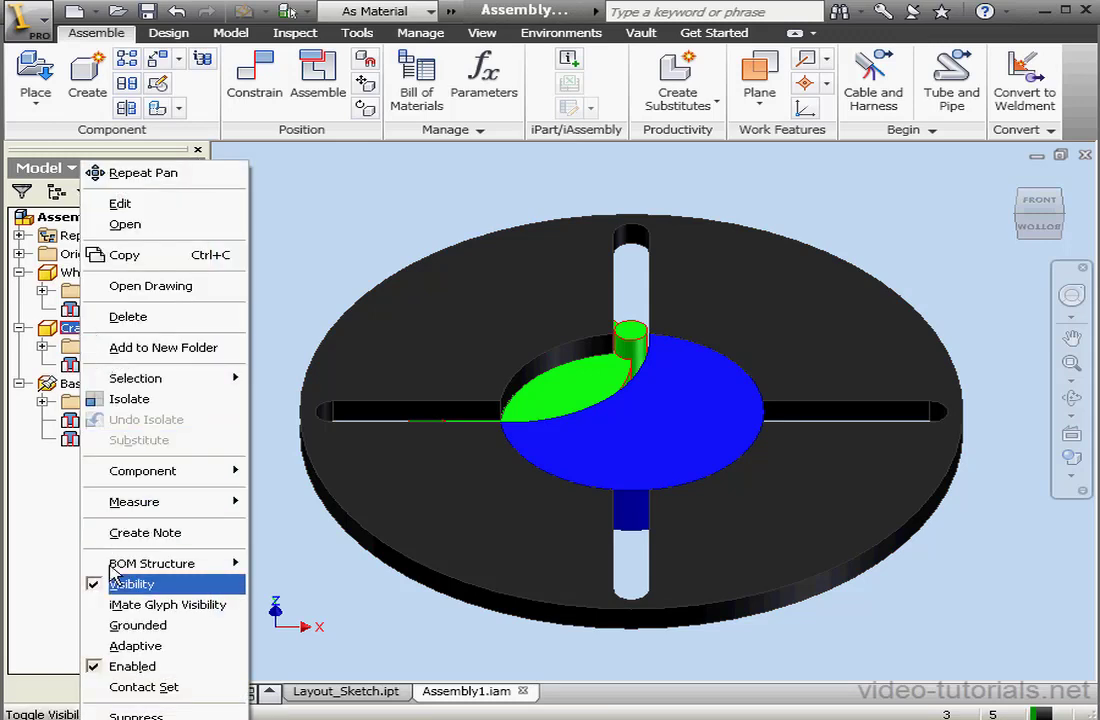
left_click(166, 690)
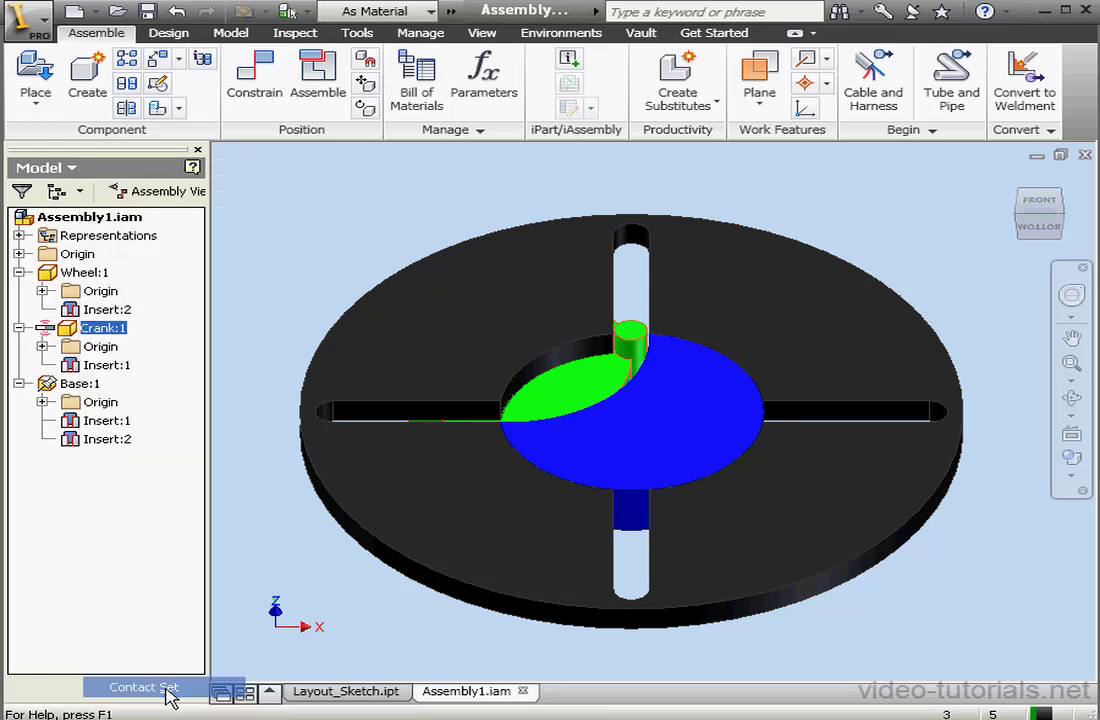
left_click(75, 272)
right_click(75, 272)
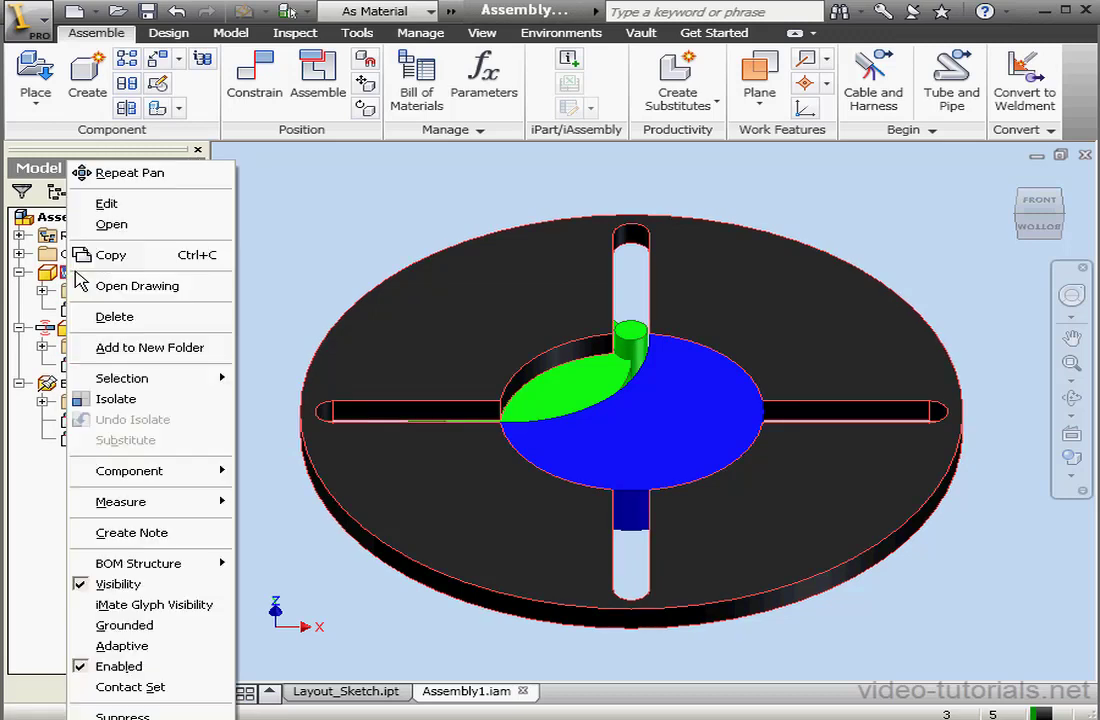
left_click(166, 687)
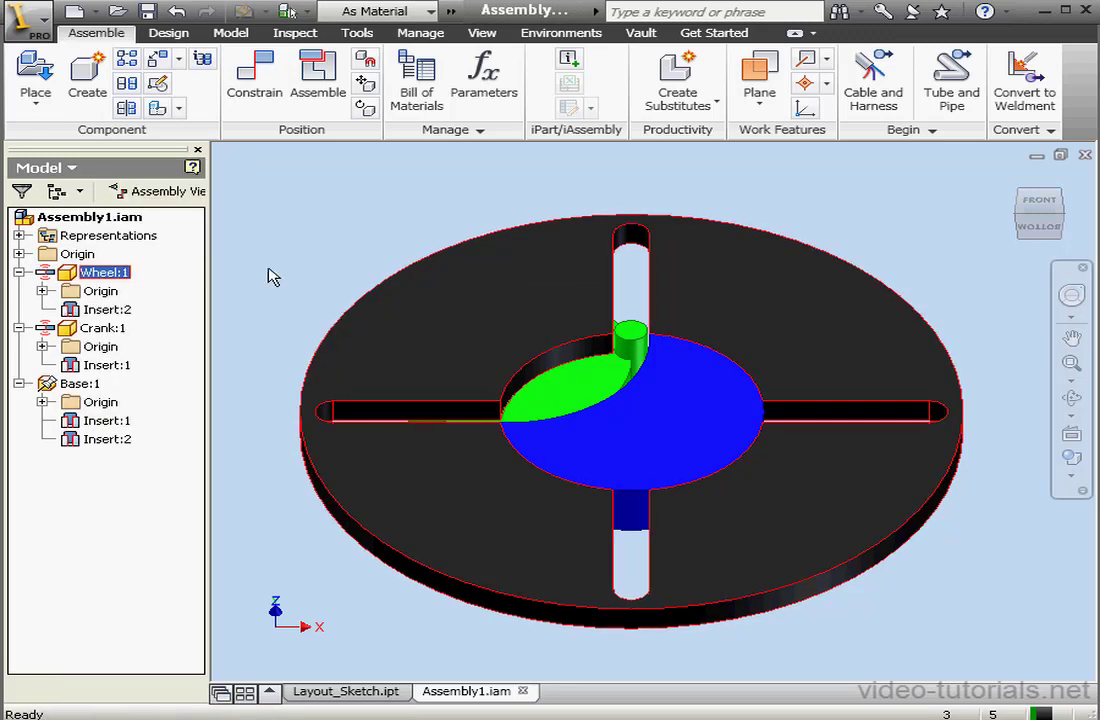
Set Interactive Contact to Contact Set Only in the Modeling document settings and apply.
left_click(357, 32)
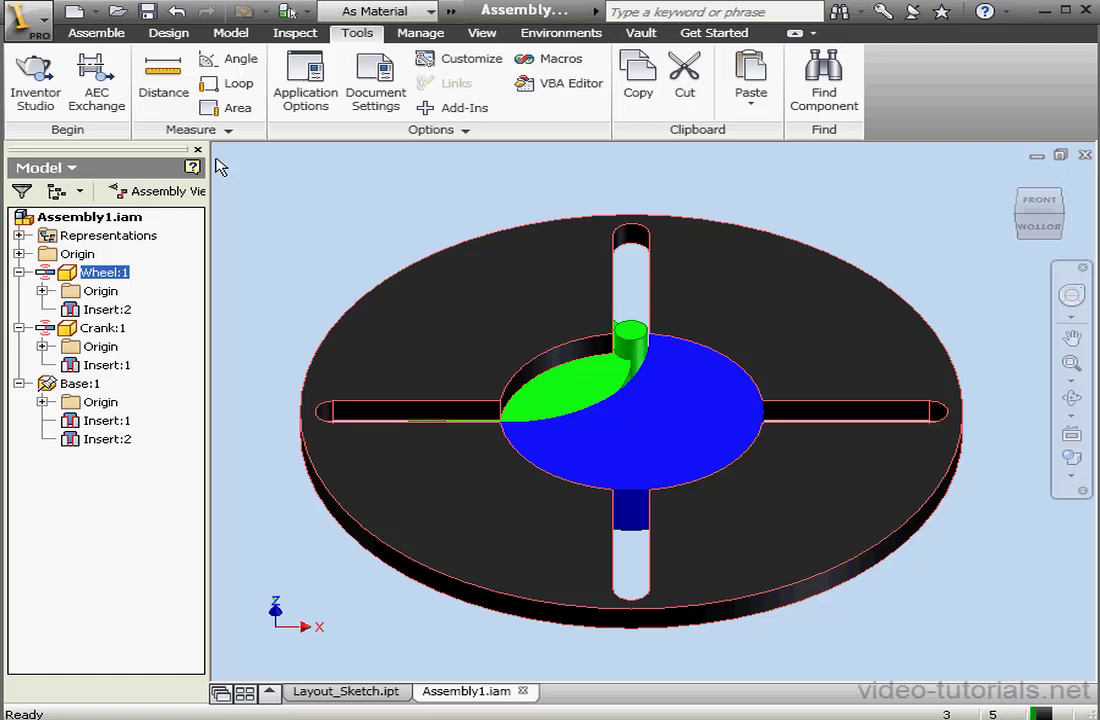
left_click(378, 100)
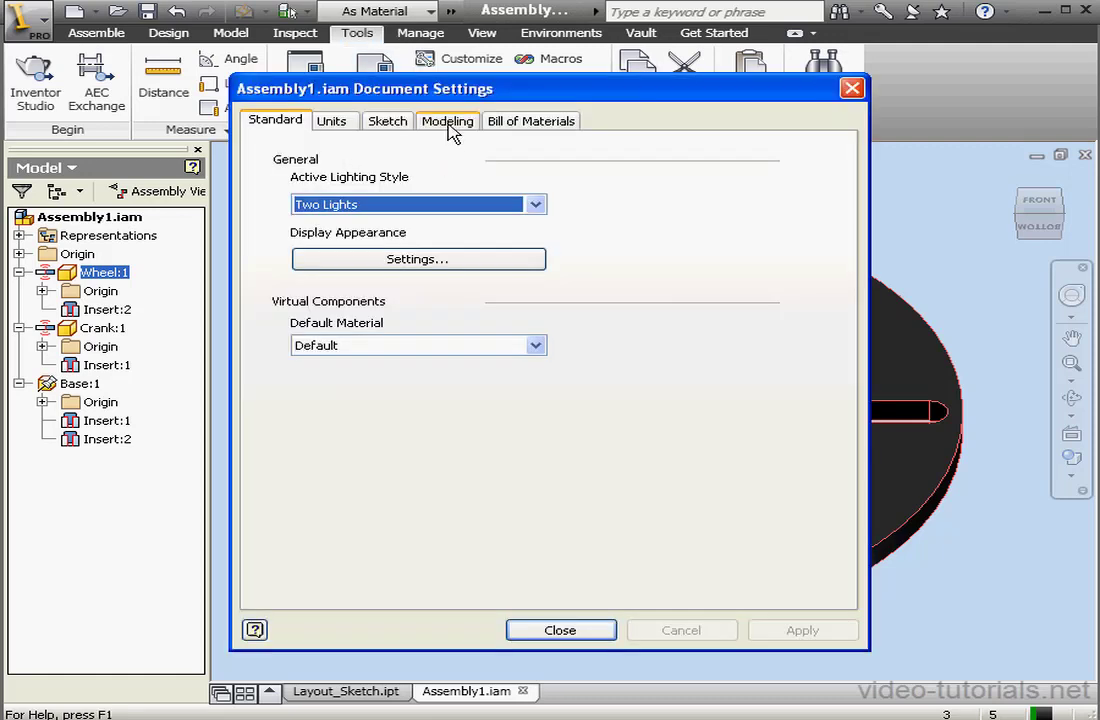
left_click(450, 128)
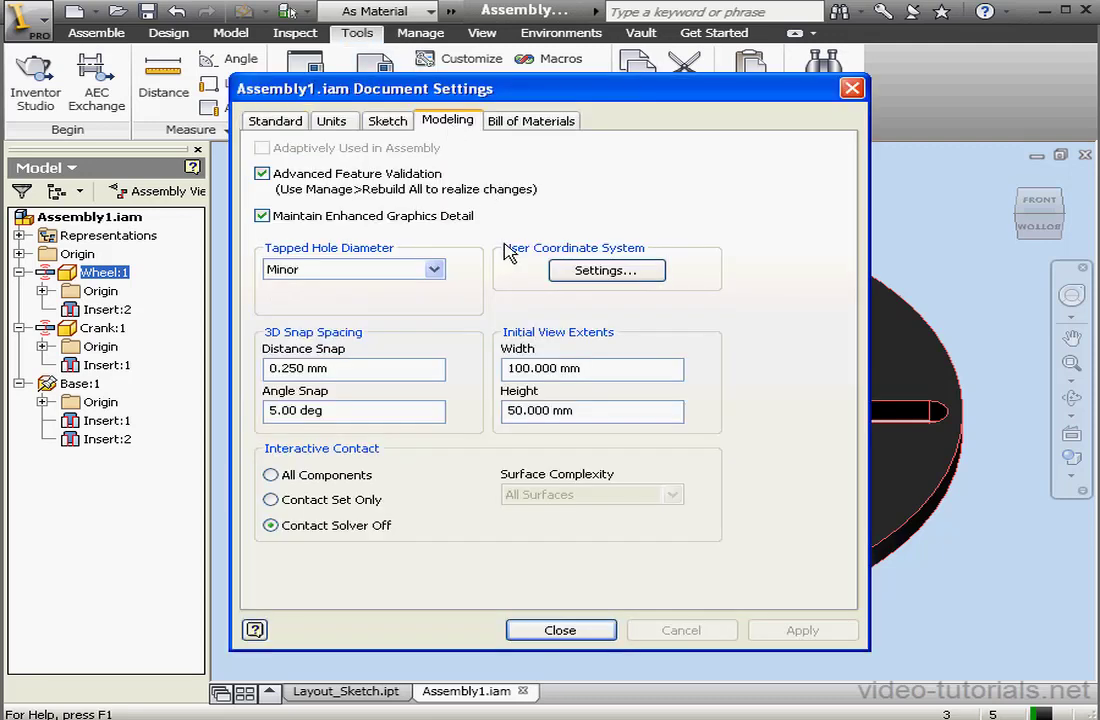
left_click(271, 500)
left_click(803, 633)
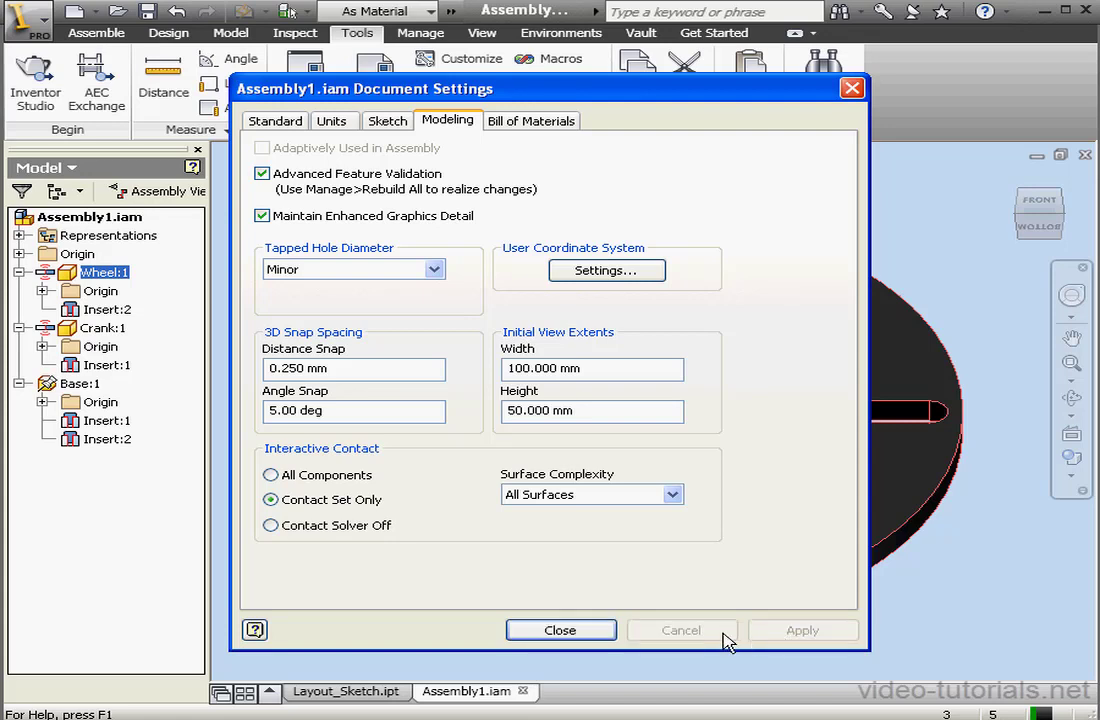
left_click(560, 630)
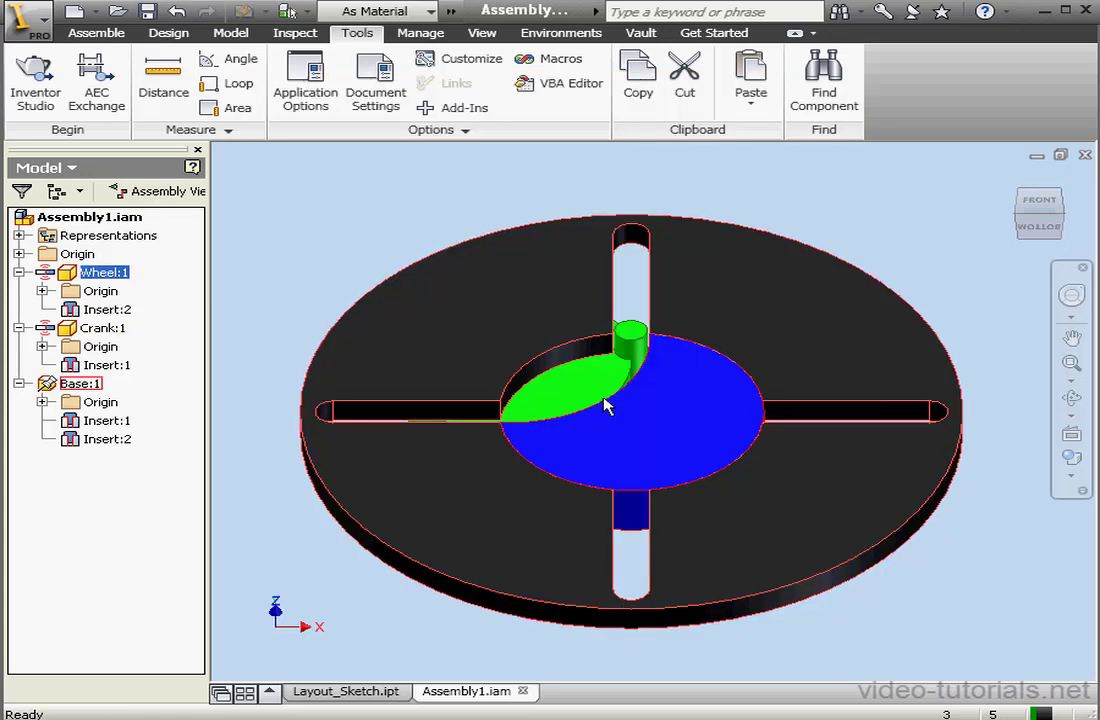
Rotate the green crank so its pin drives the black wheel through contact.
left_click_drag(633, 339, 605, 400)
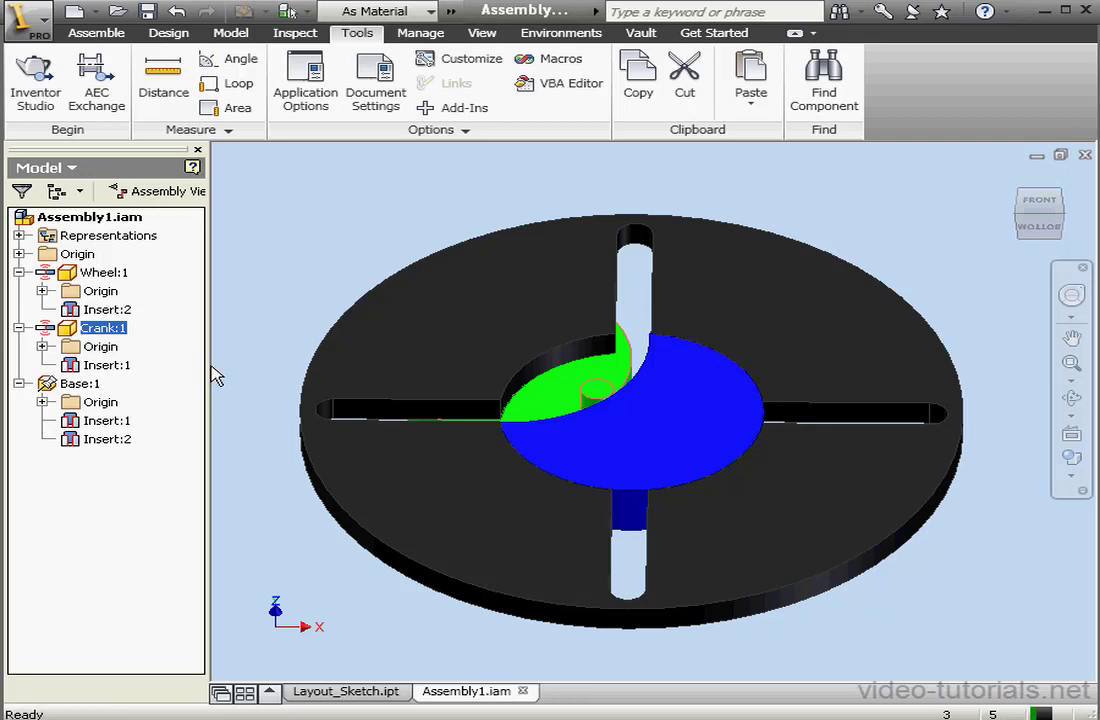
key("ctrl+c")
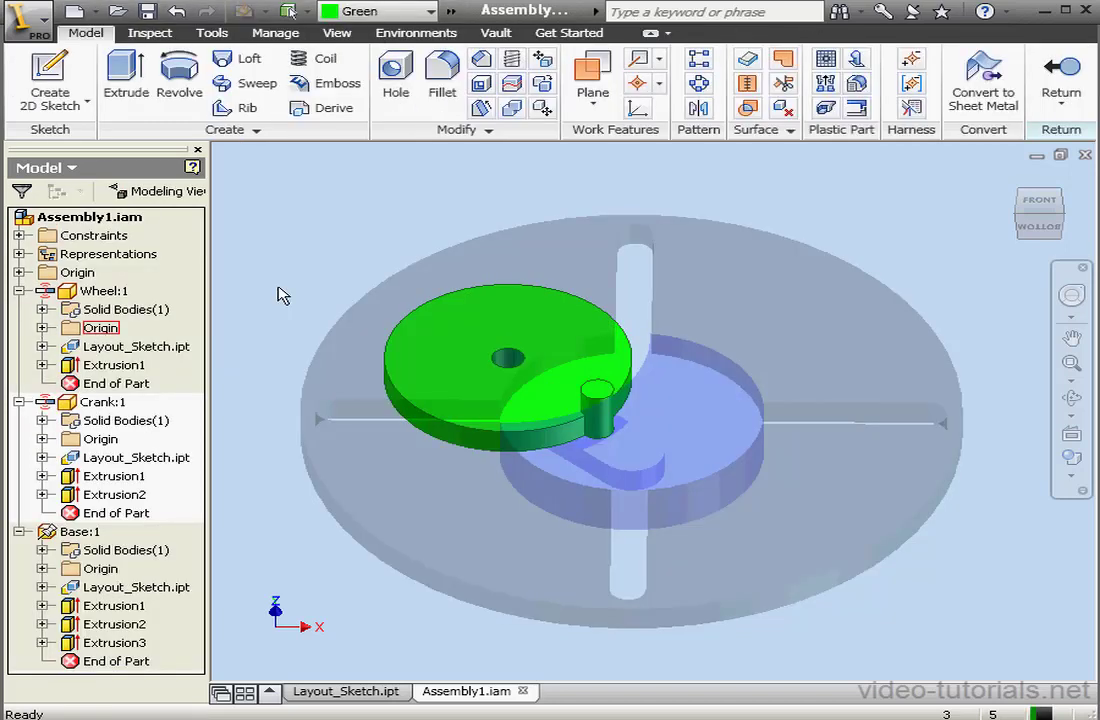
Sketch a line on the crank's top face from its centre to the drive pin, then return to Assembly1.
right_click(573, 387)
left_click(655, 490)
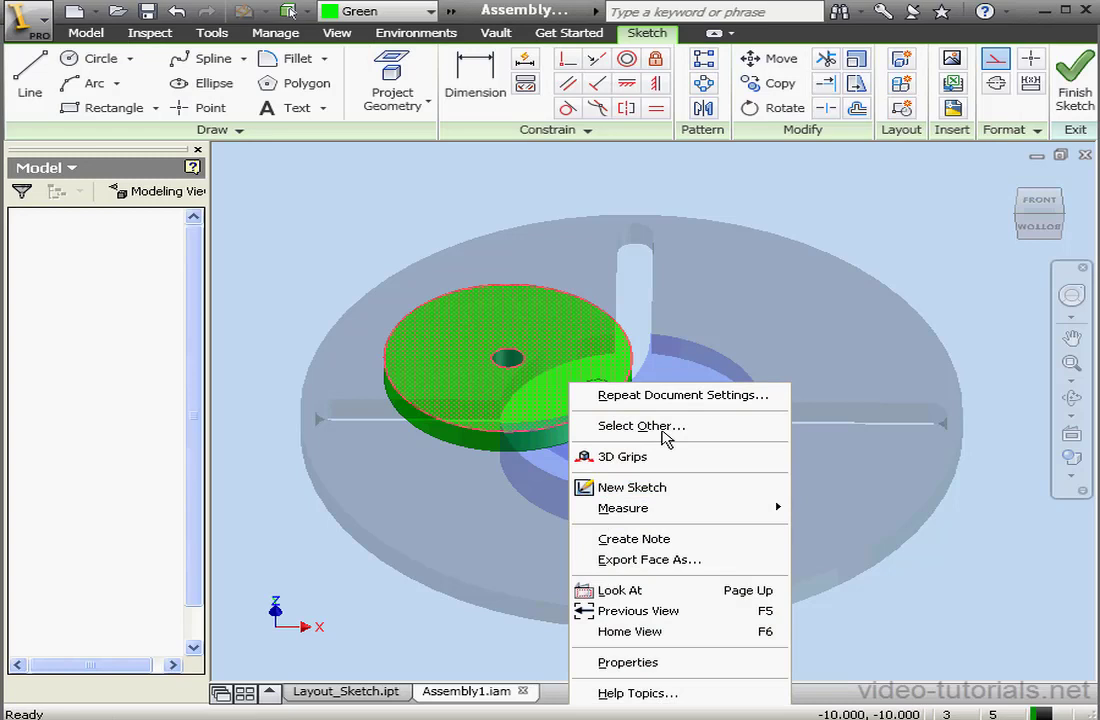
left_click(30, 62)
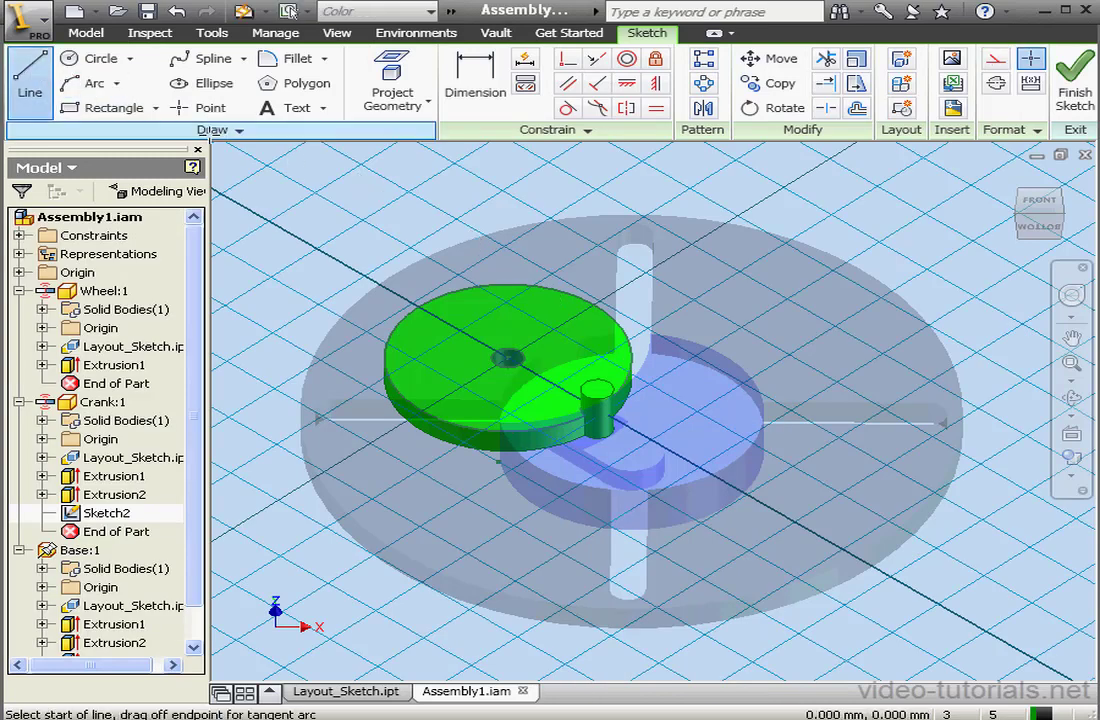
left_click(511, 358)
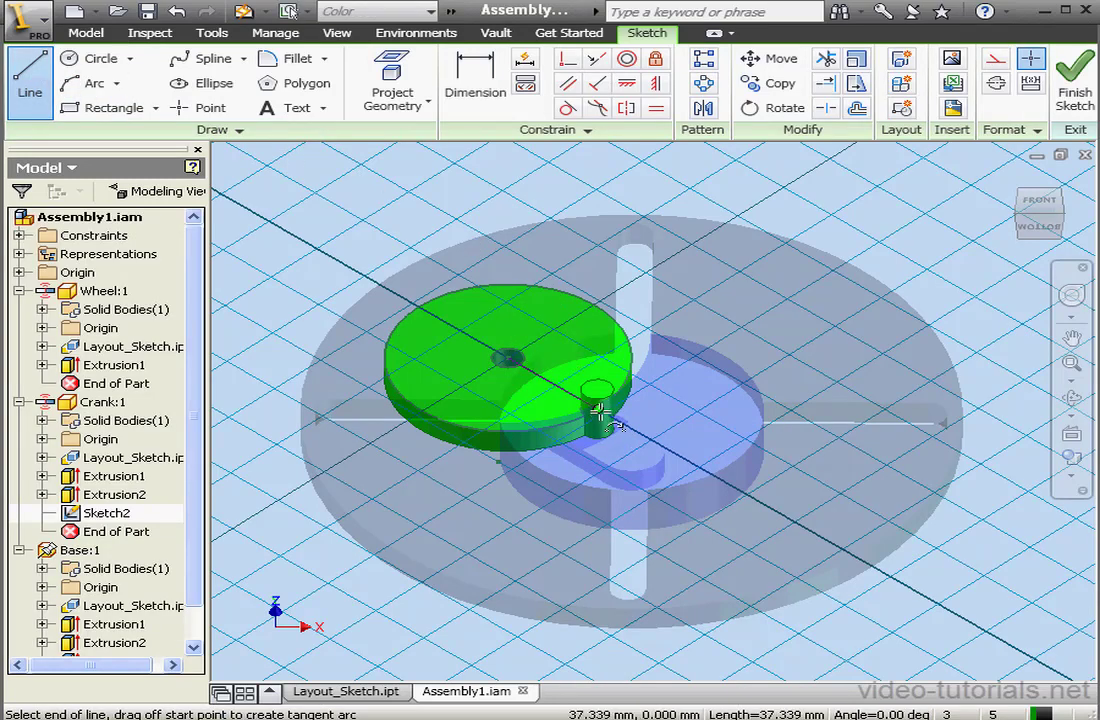
right_click(604, 360)
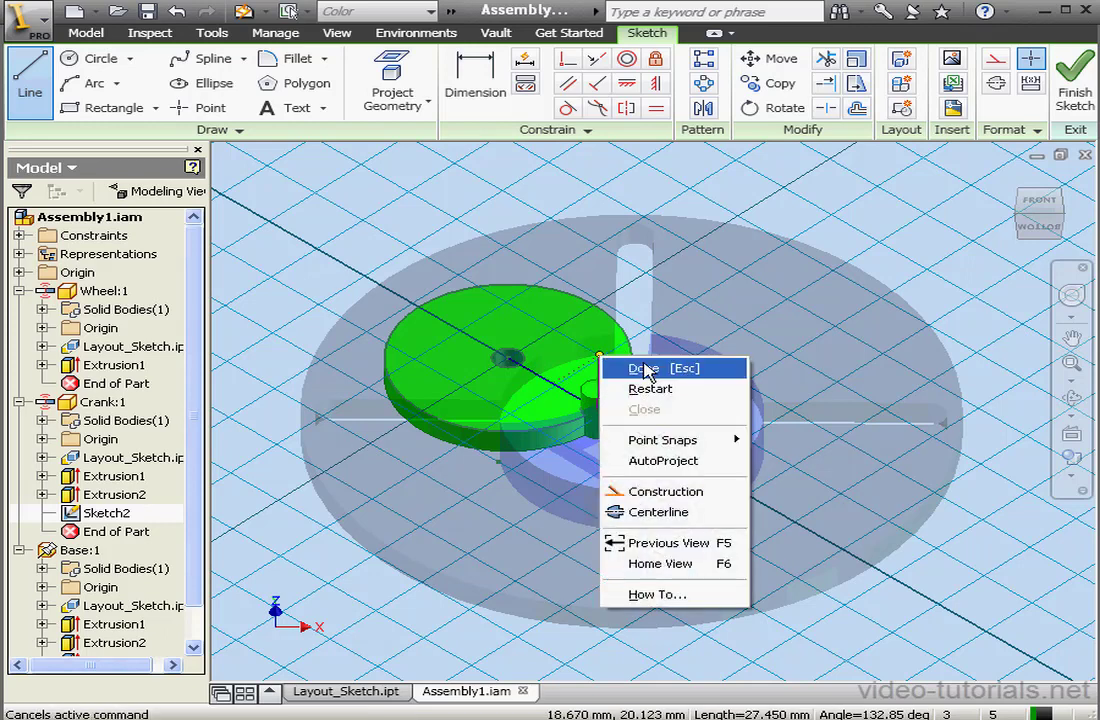
left_click(620, 364)
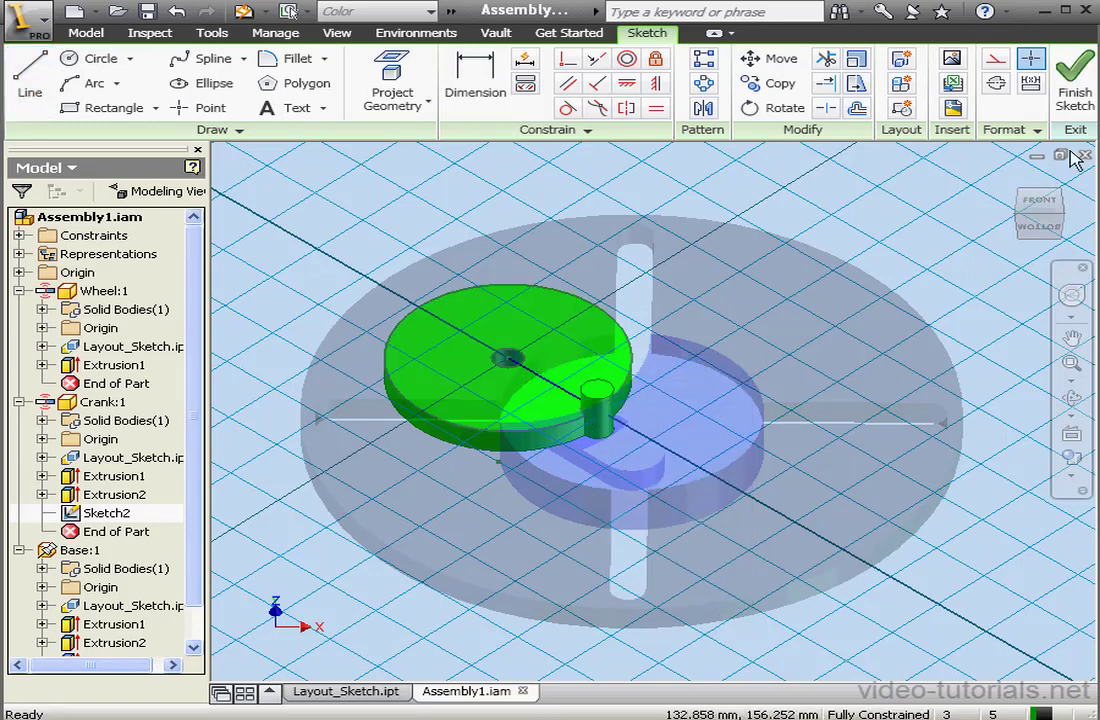
left_click(1068, 90)
left_click(1062, 95)
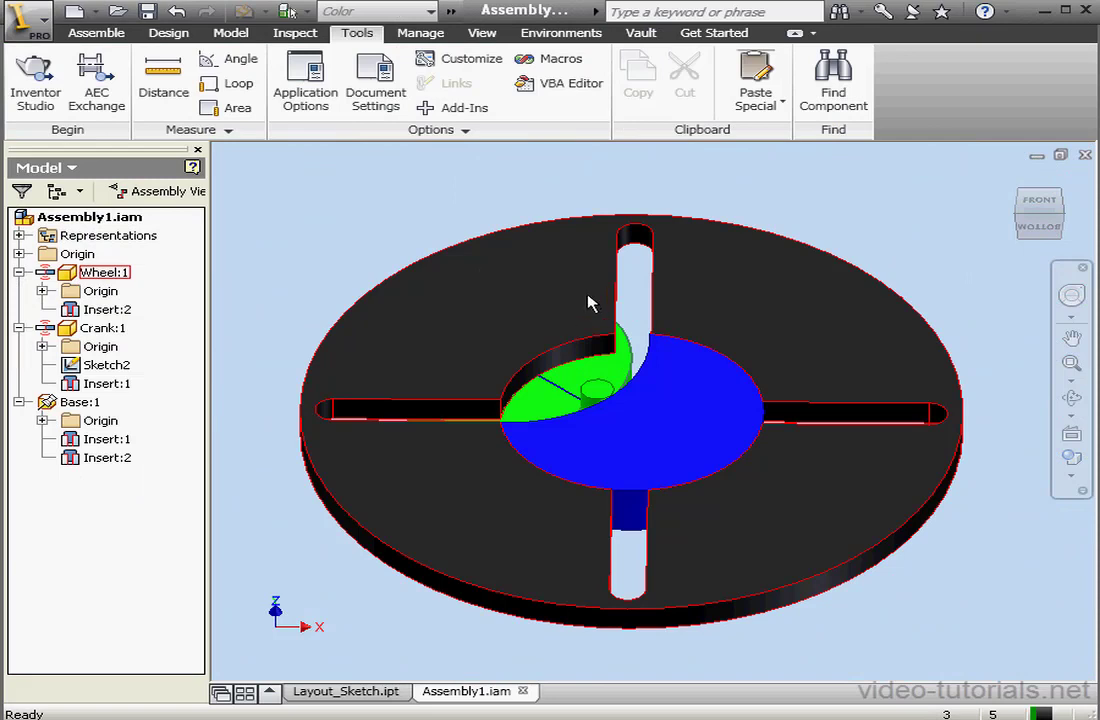
Start an Angle constraint and pick the blue Base's lower edge from an edge-on view.
left_click(96, 33)
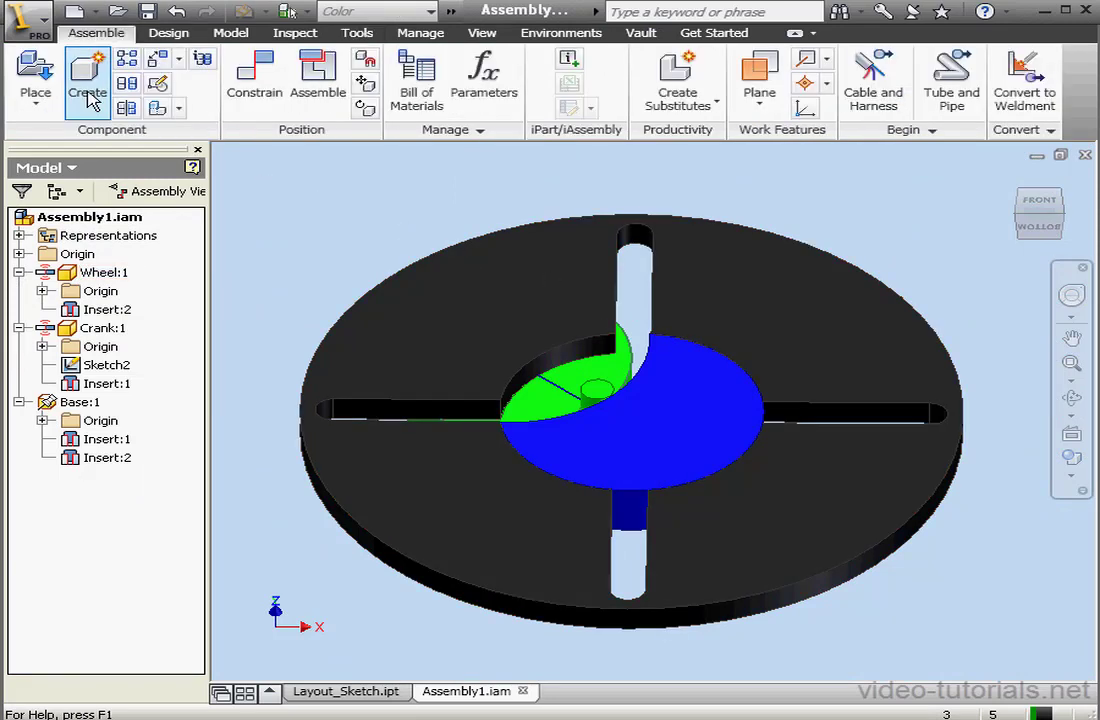
left_click(256, 88)
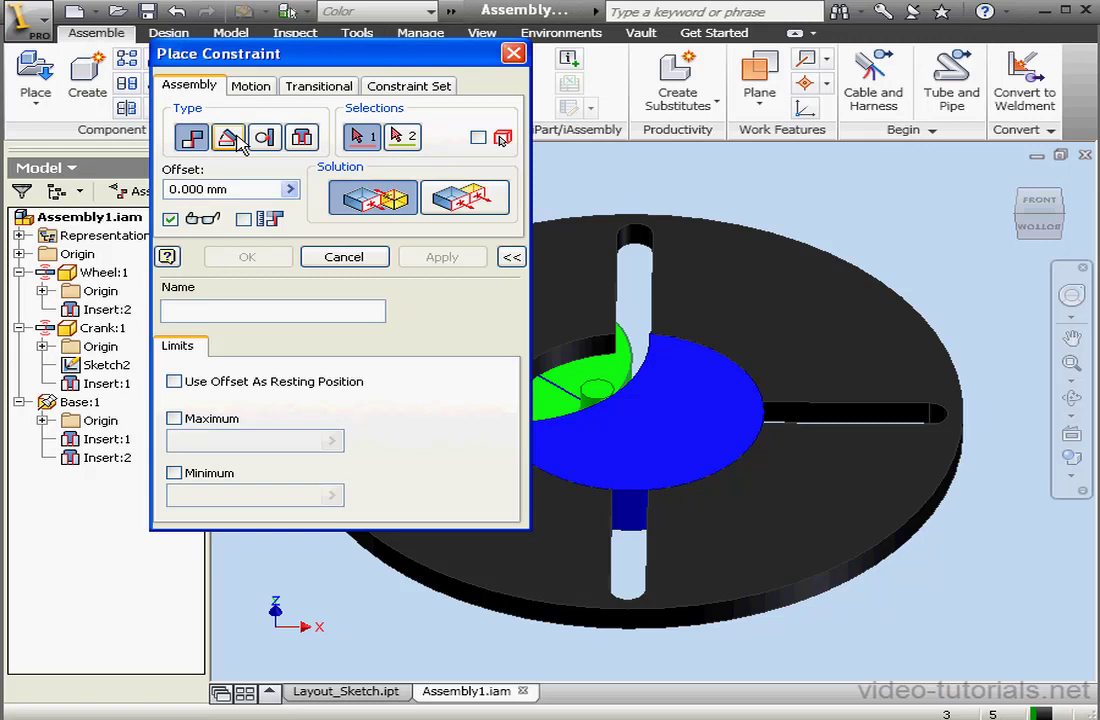
left_click(229, 138)
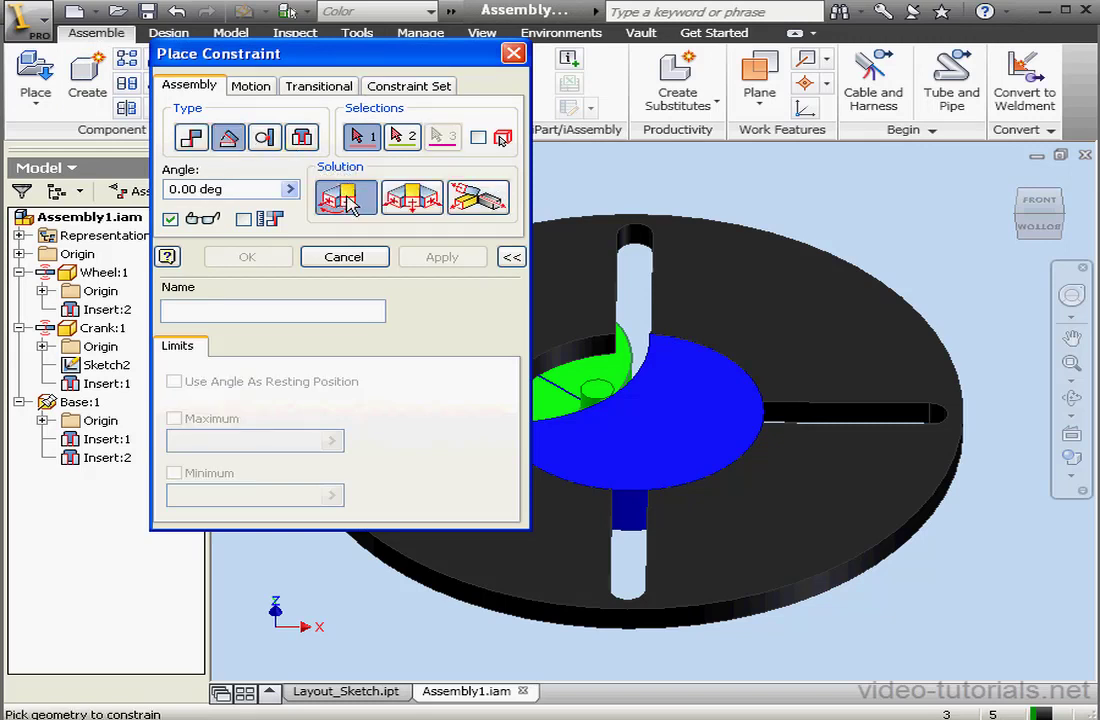
left_click_drag(437, 57, 337, 61)
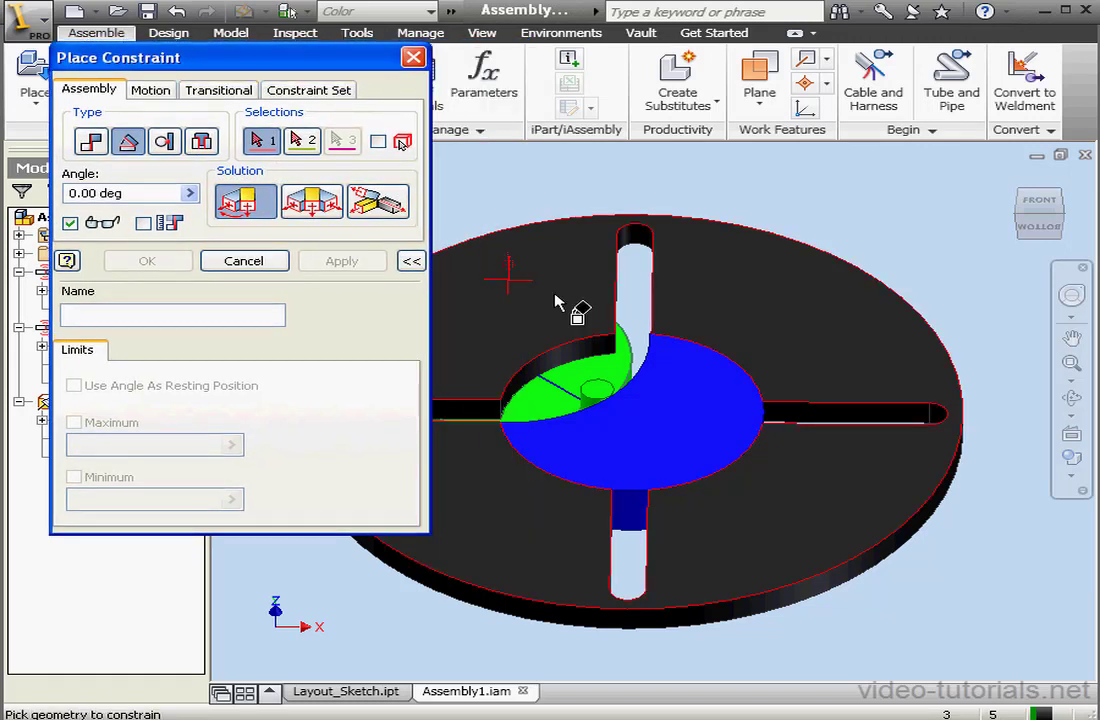
left_click(1072, 402)
left_click_drag(661, 553, 851, 380)
left_click(1072, 400)
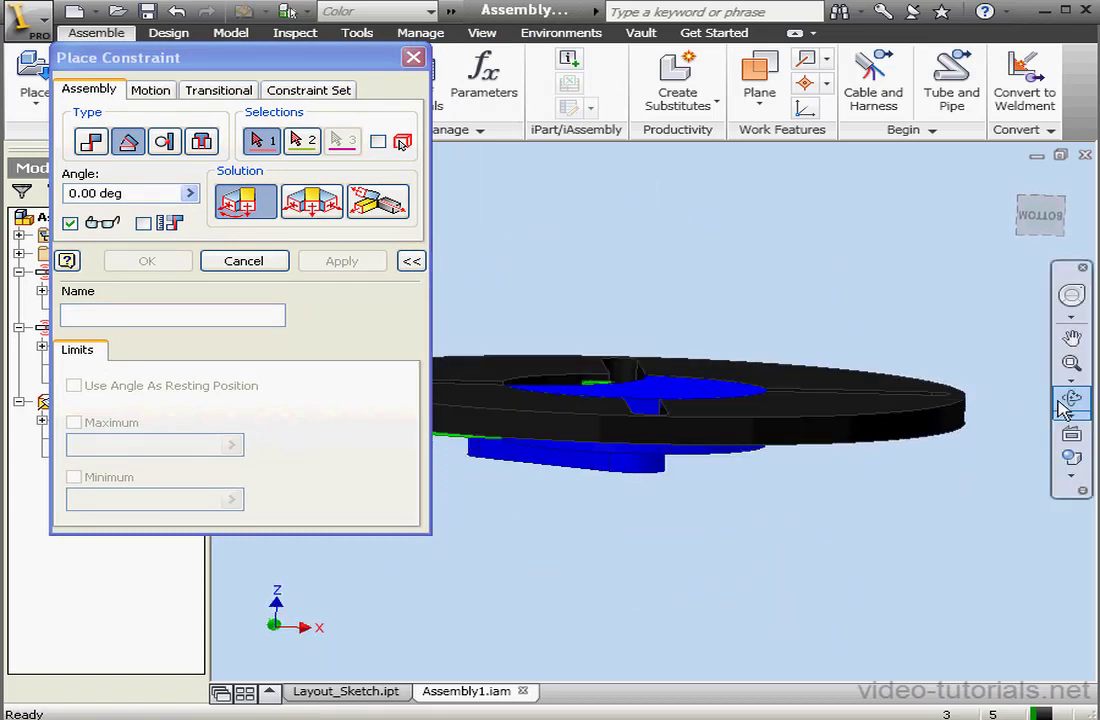
left_click(567, 472)
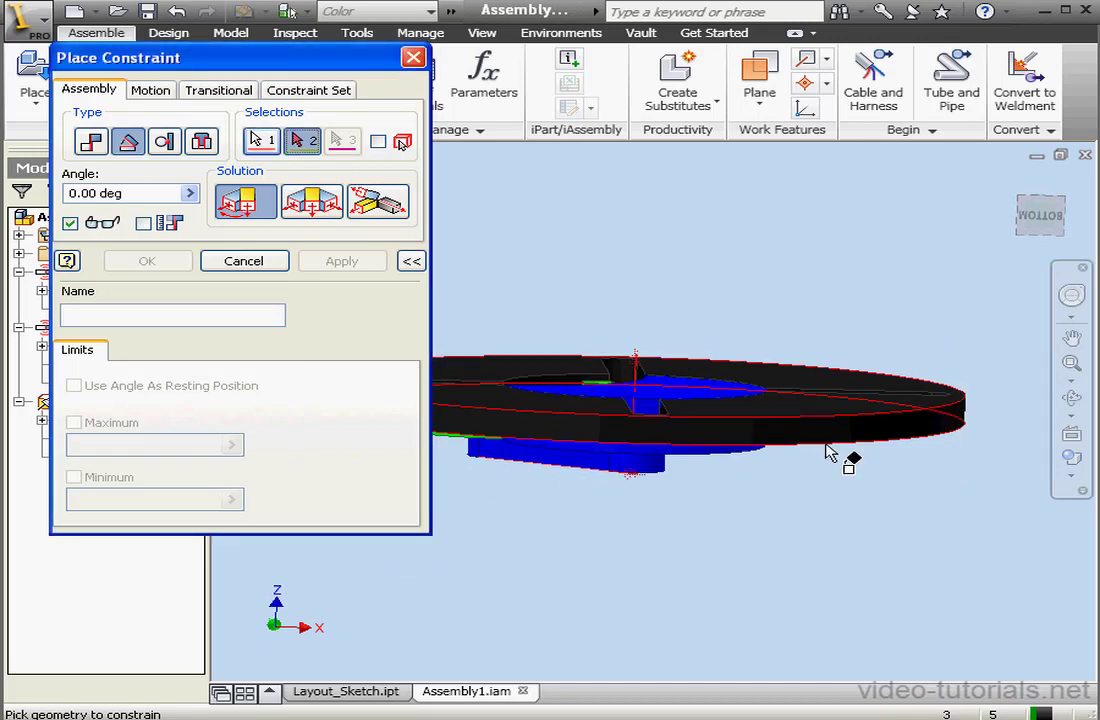
Pick the crank's sketch line and apply the 0.00 deg angle constraint.
left_click(1072, 400)
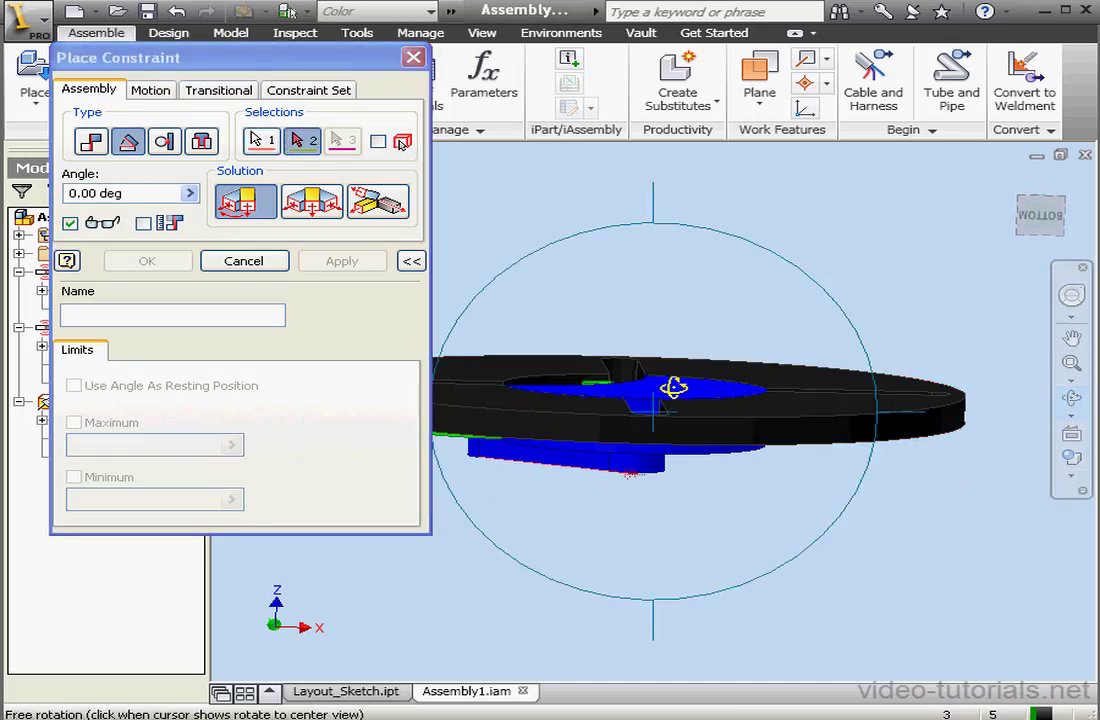
left_click_drag(670, 385, 655, 612)
left_click(1072, 398)
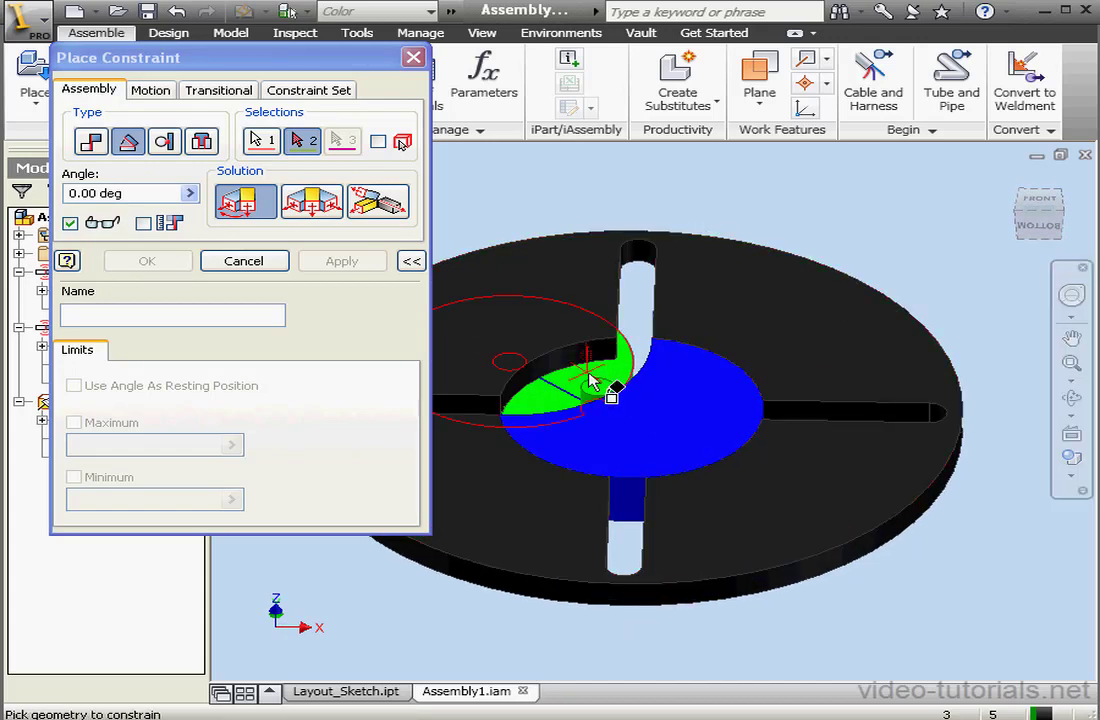
left_click(563, 395)
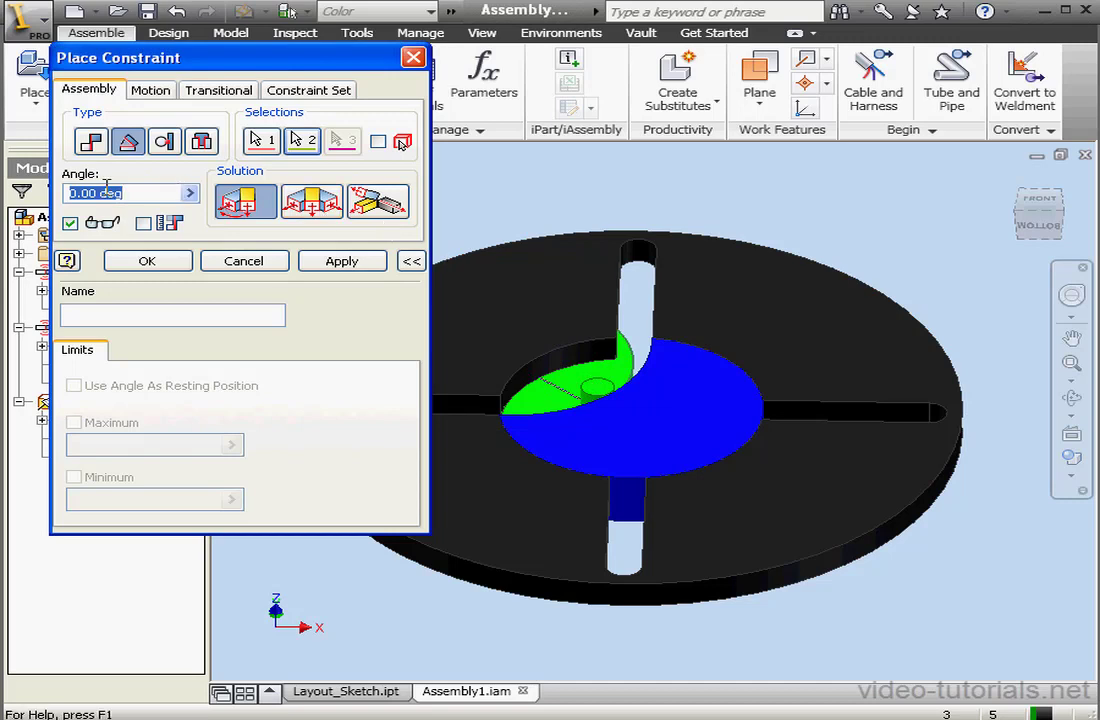
left_click(362, 265)
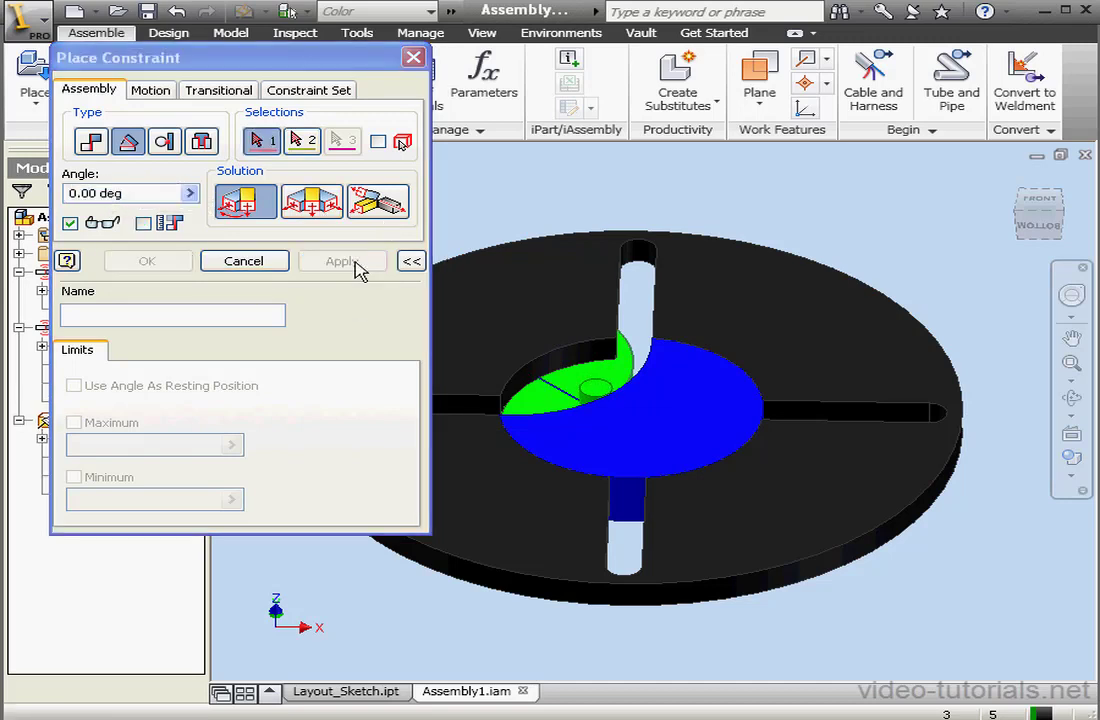
left_click(244, 261)
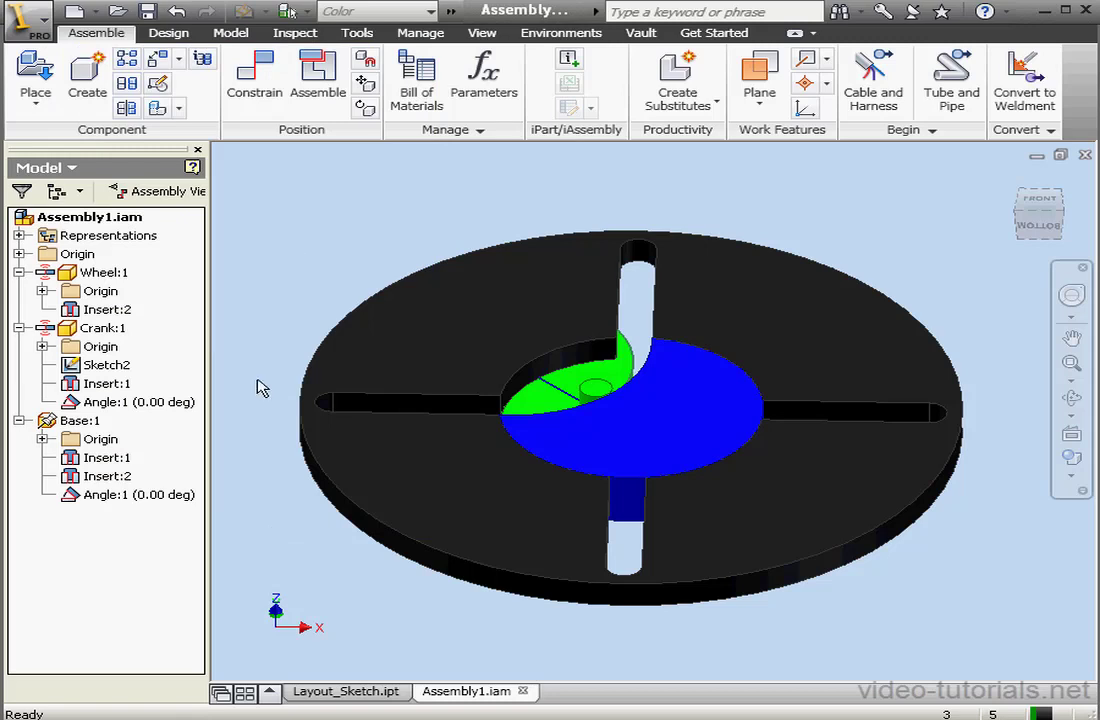
Drive Angle:1 from 0 to 720 deg, playing the animation forward then in reverse.
left_click(106, 500)
right_click(104, 496)
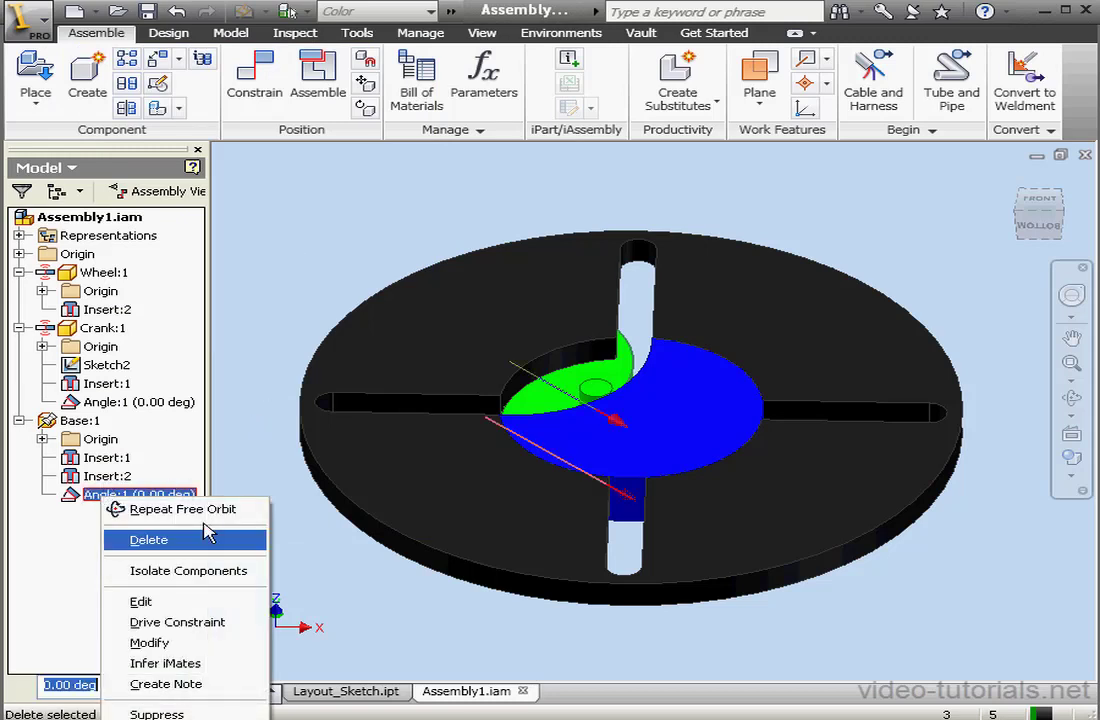
left_click(219, 623)
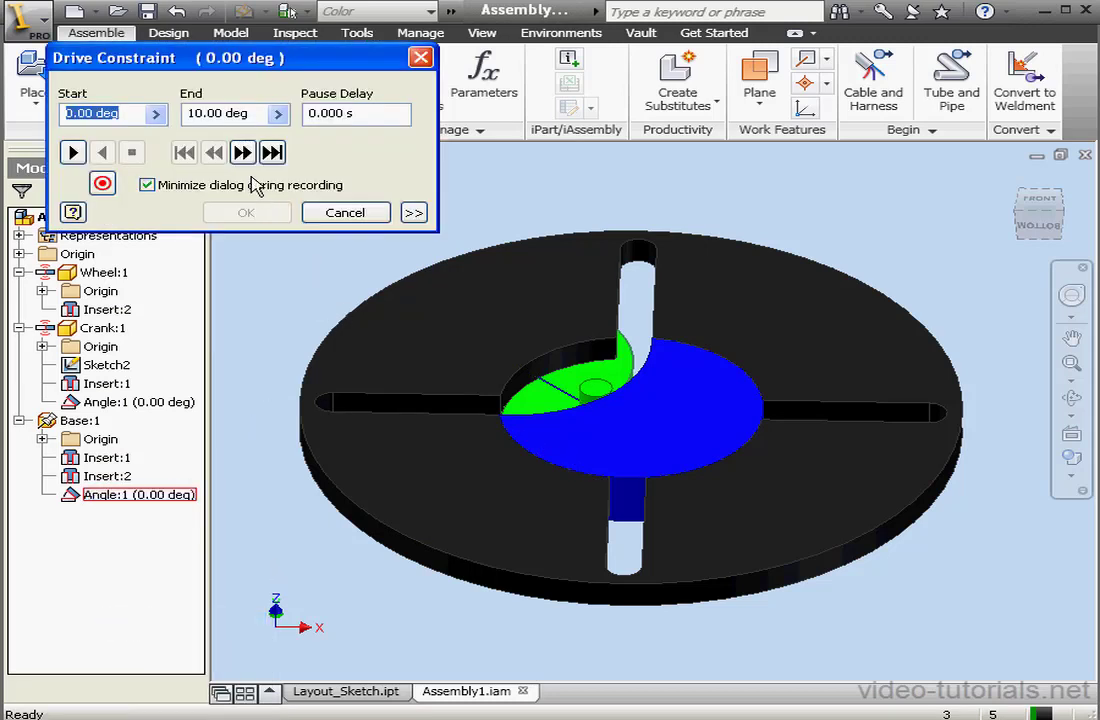
left_click_drag(255, 113, 175, 112)
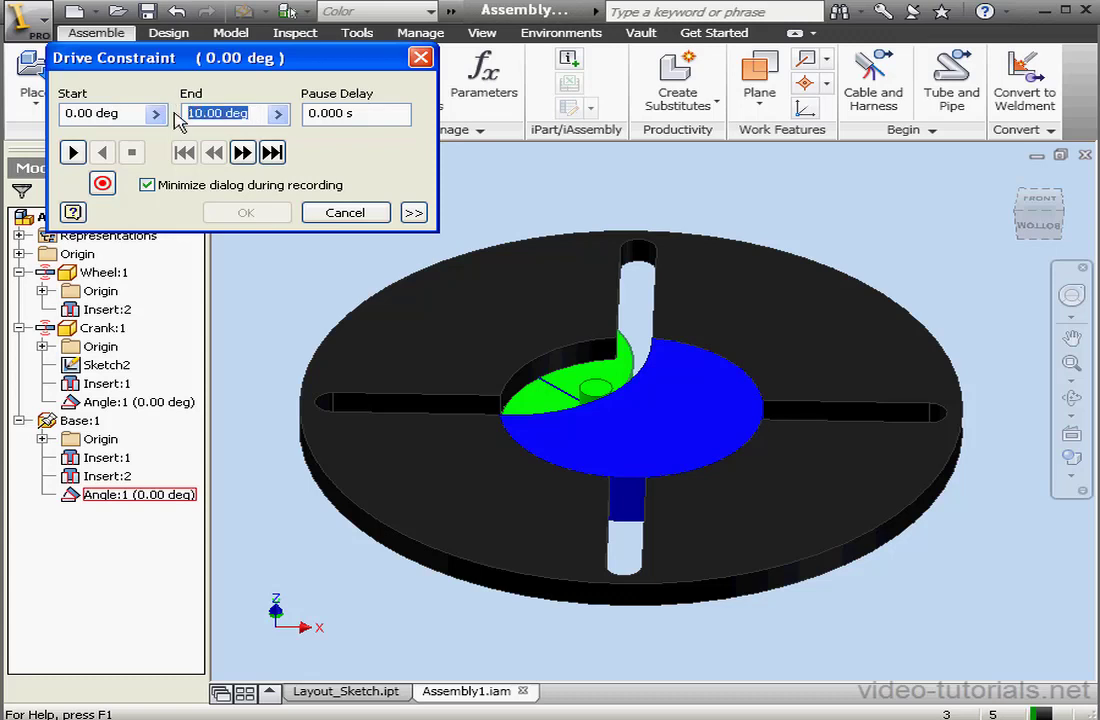
type("720")
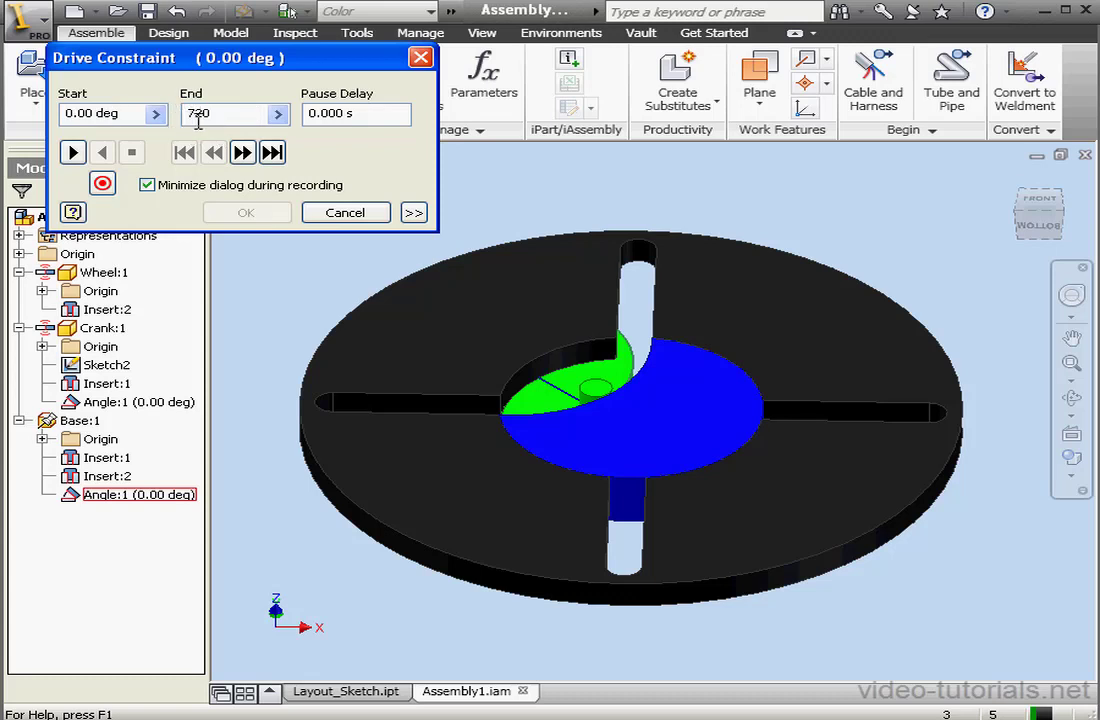
left_click(68, 150)
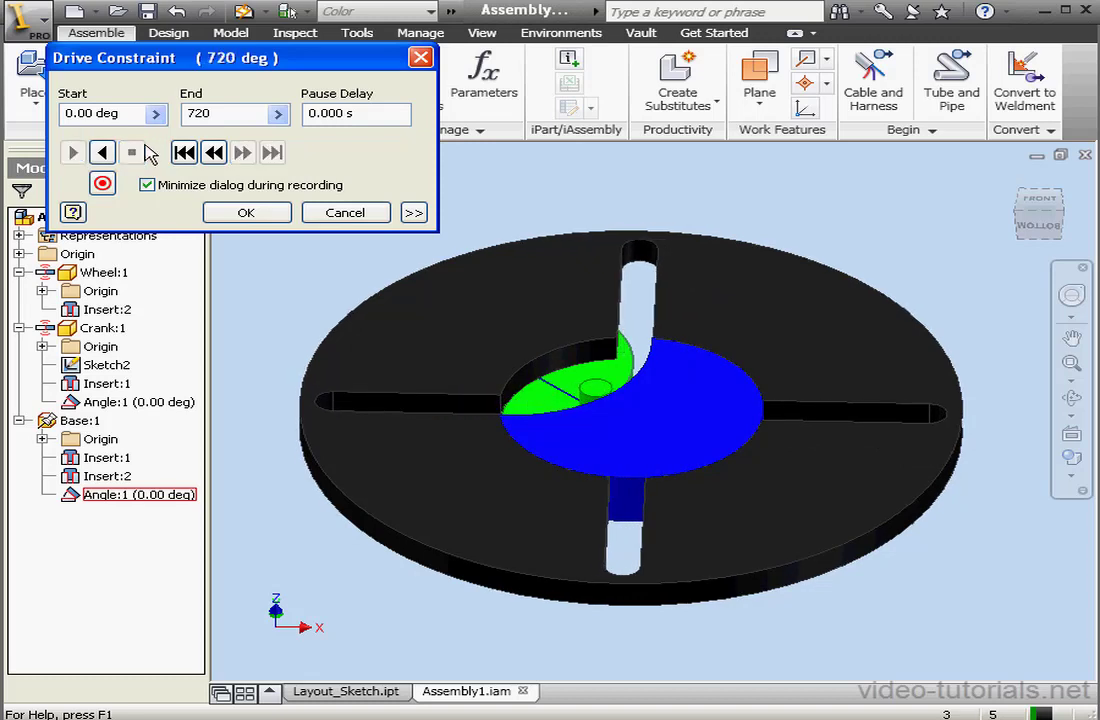
left_click(102, 152)
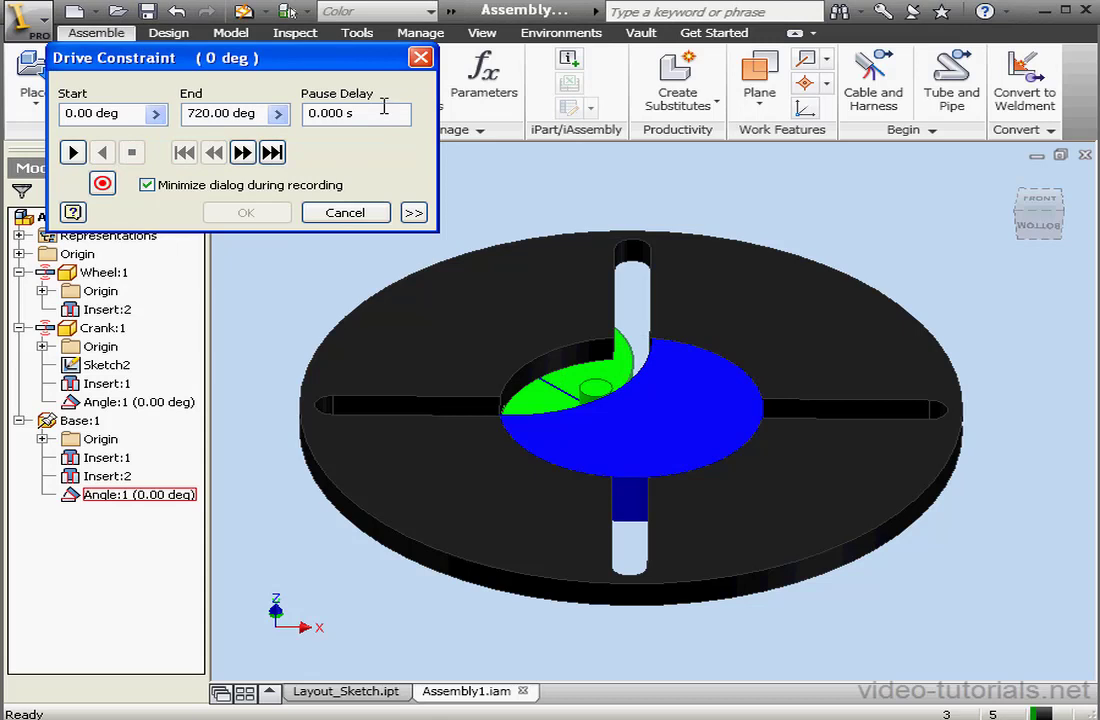
Close the drive settings and save Assembly1.iam with its dependent part files.
left_click(344, 213)
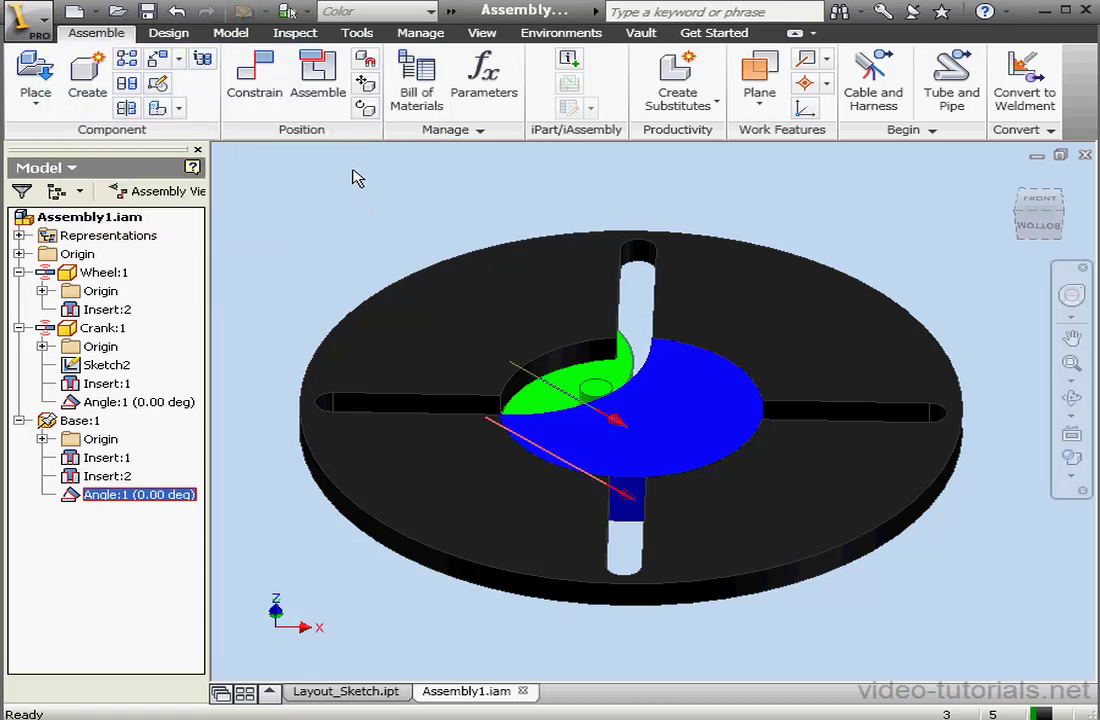
left_click(147, 12)
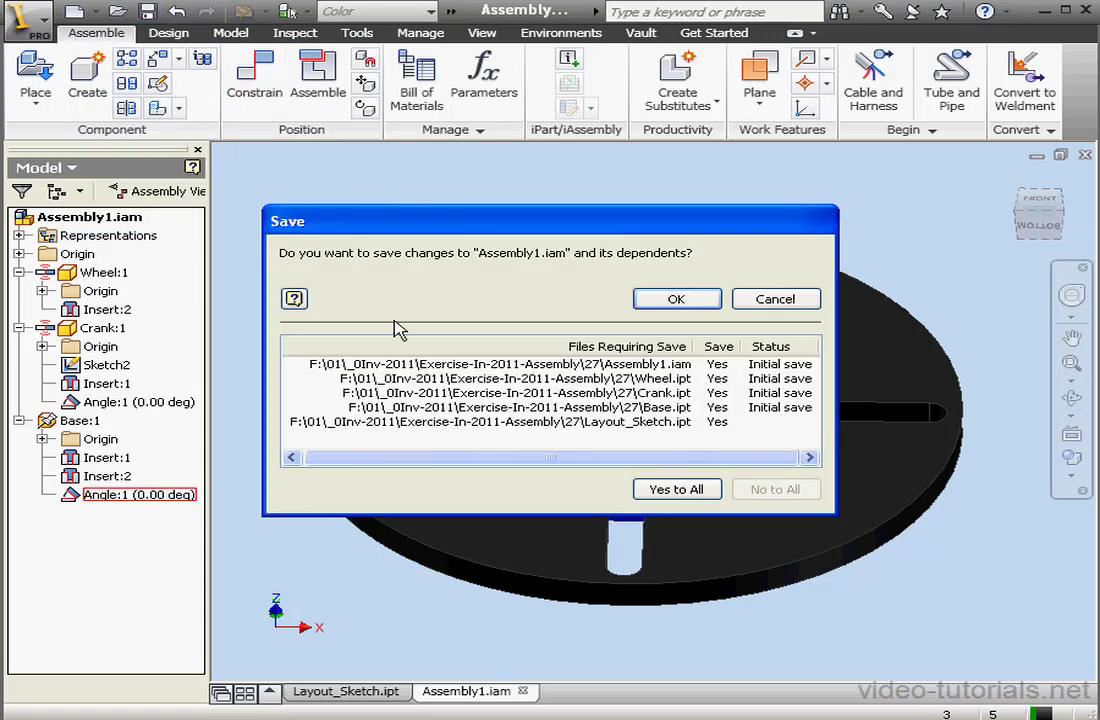
left_click(680, 300)
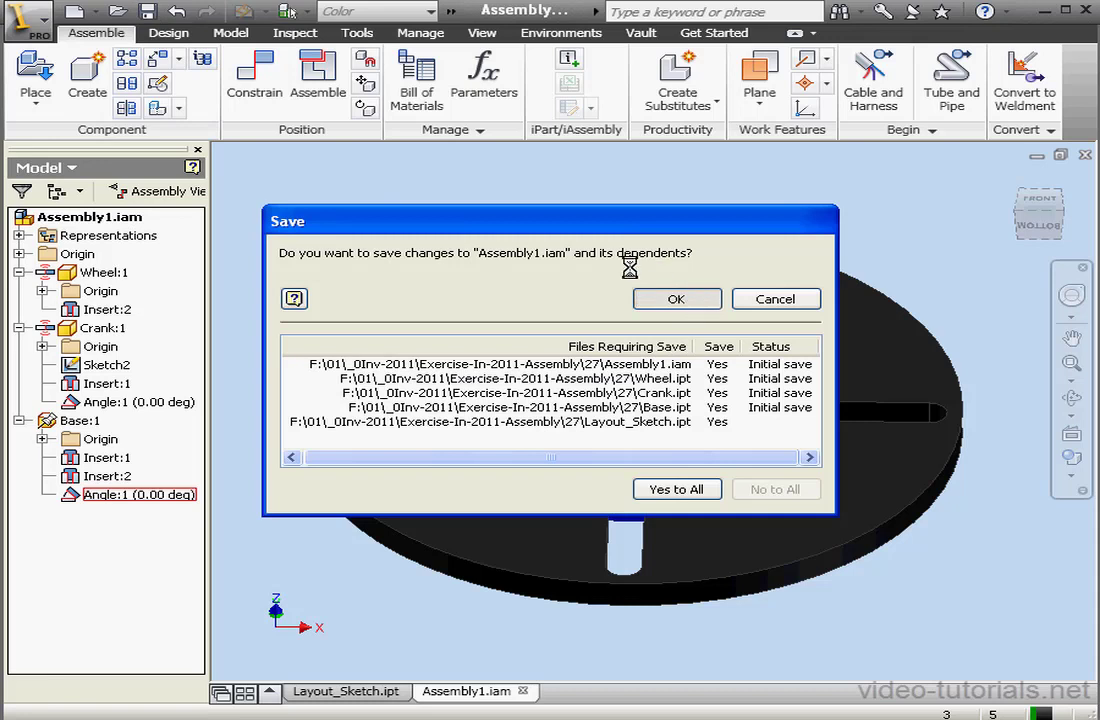